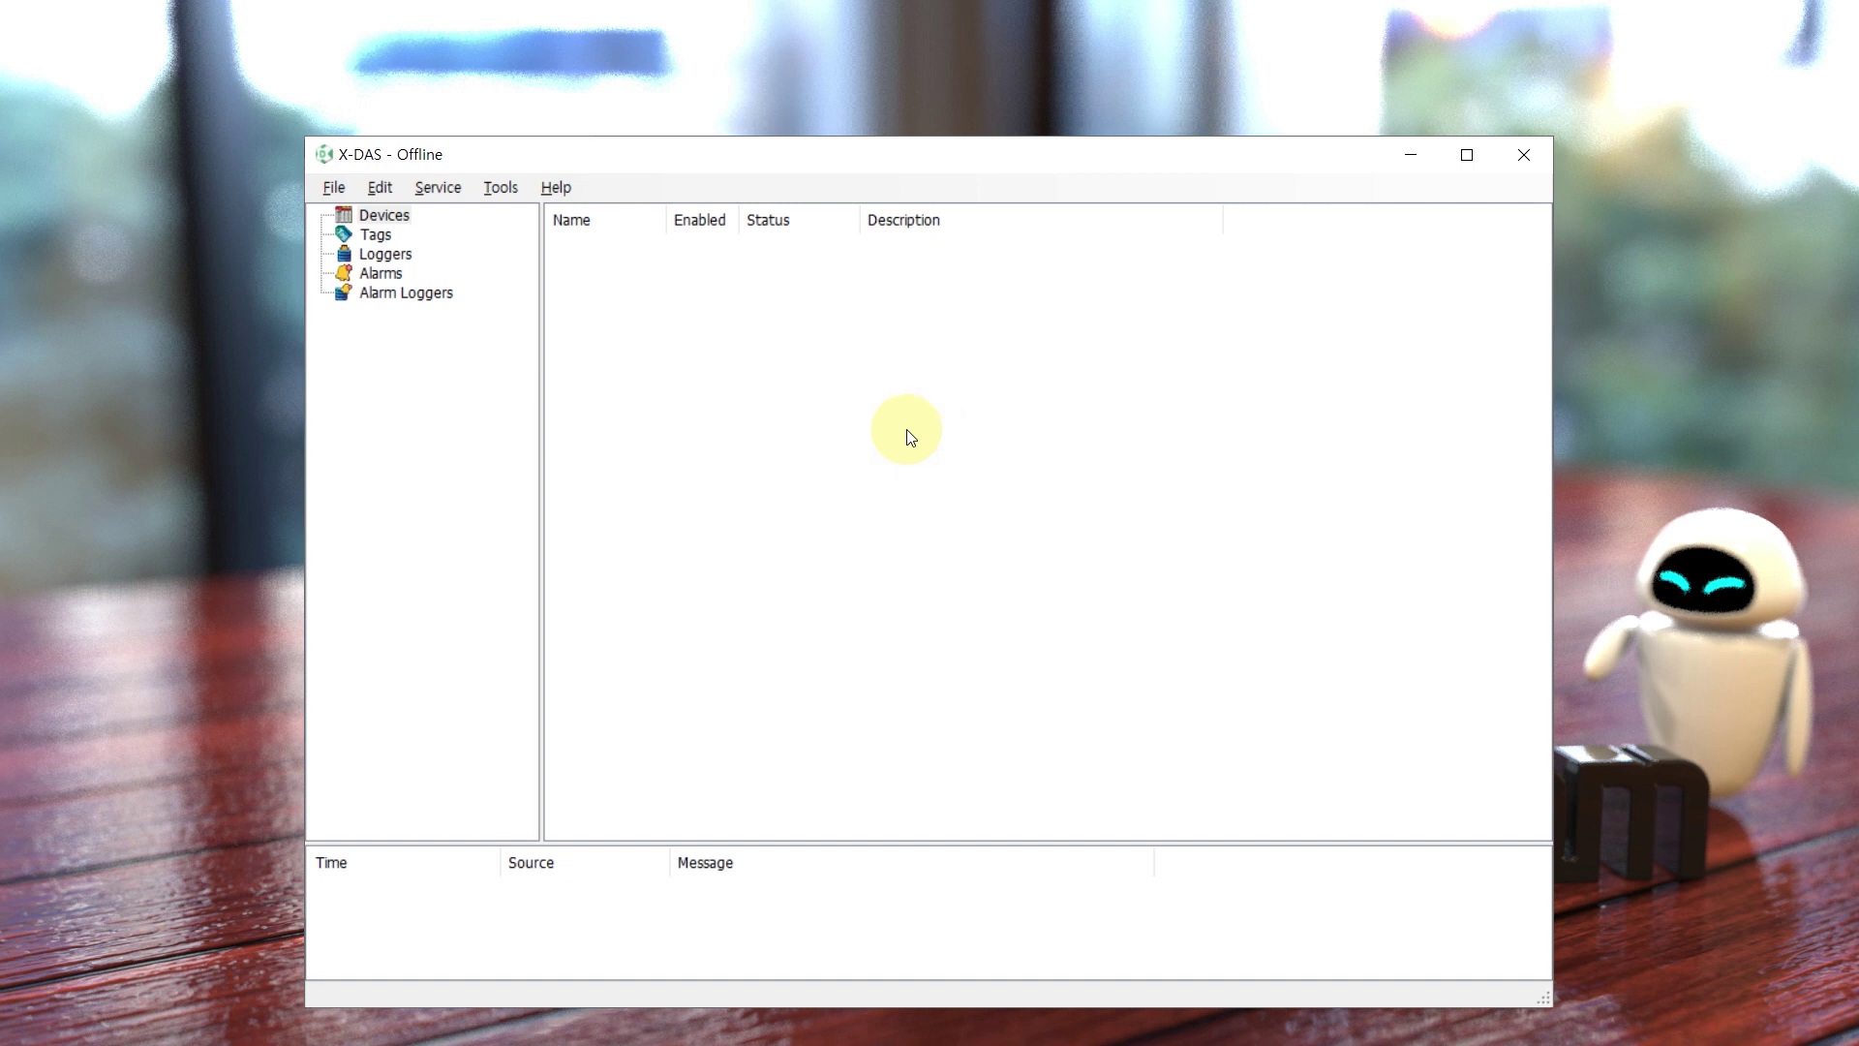
Step: Create a new device and name it XISOM
{"action": "left_click", "coordinate": [407, 223]}
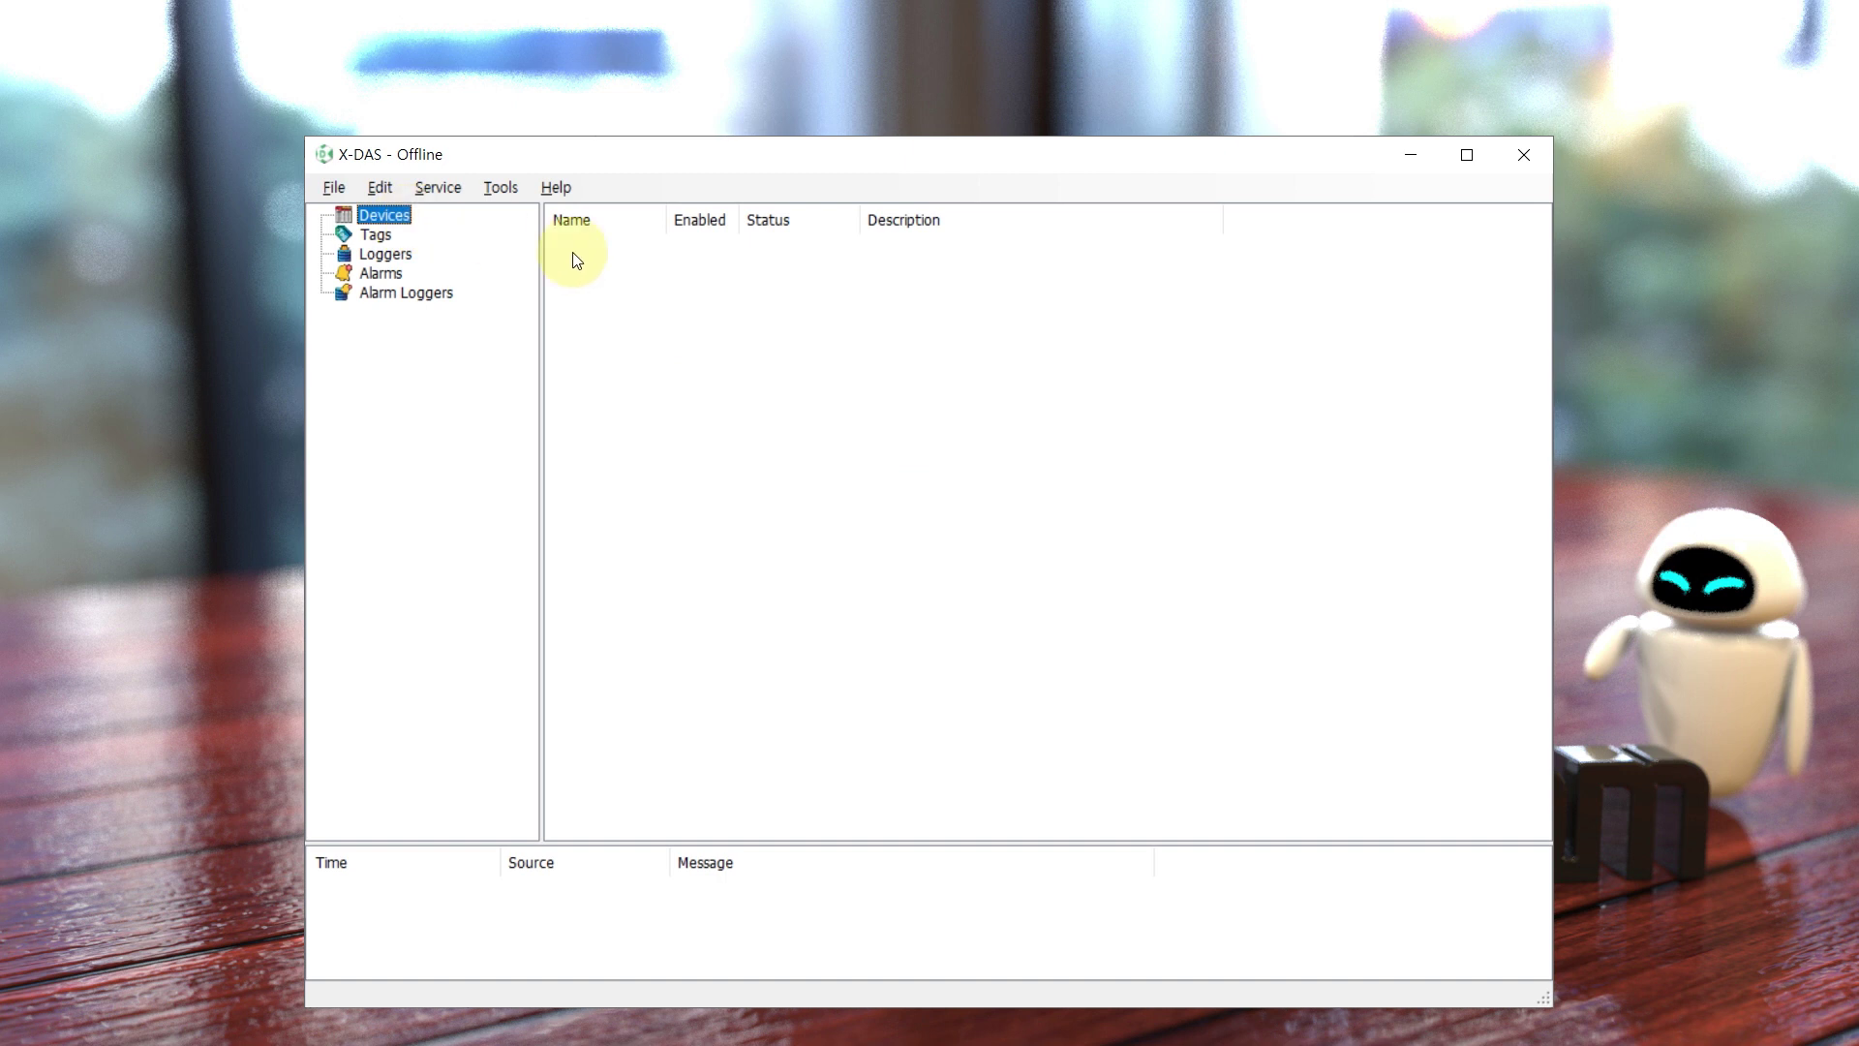
{"action": "right_click", "coordinate": [775, 386]}
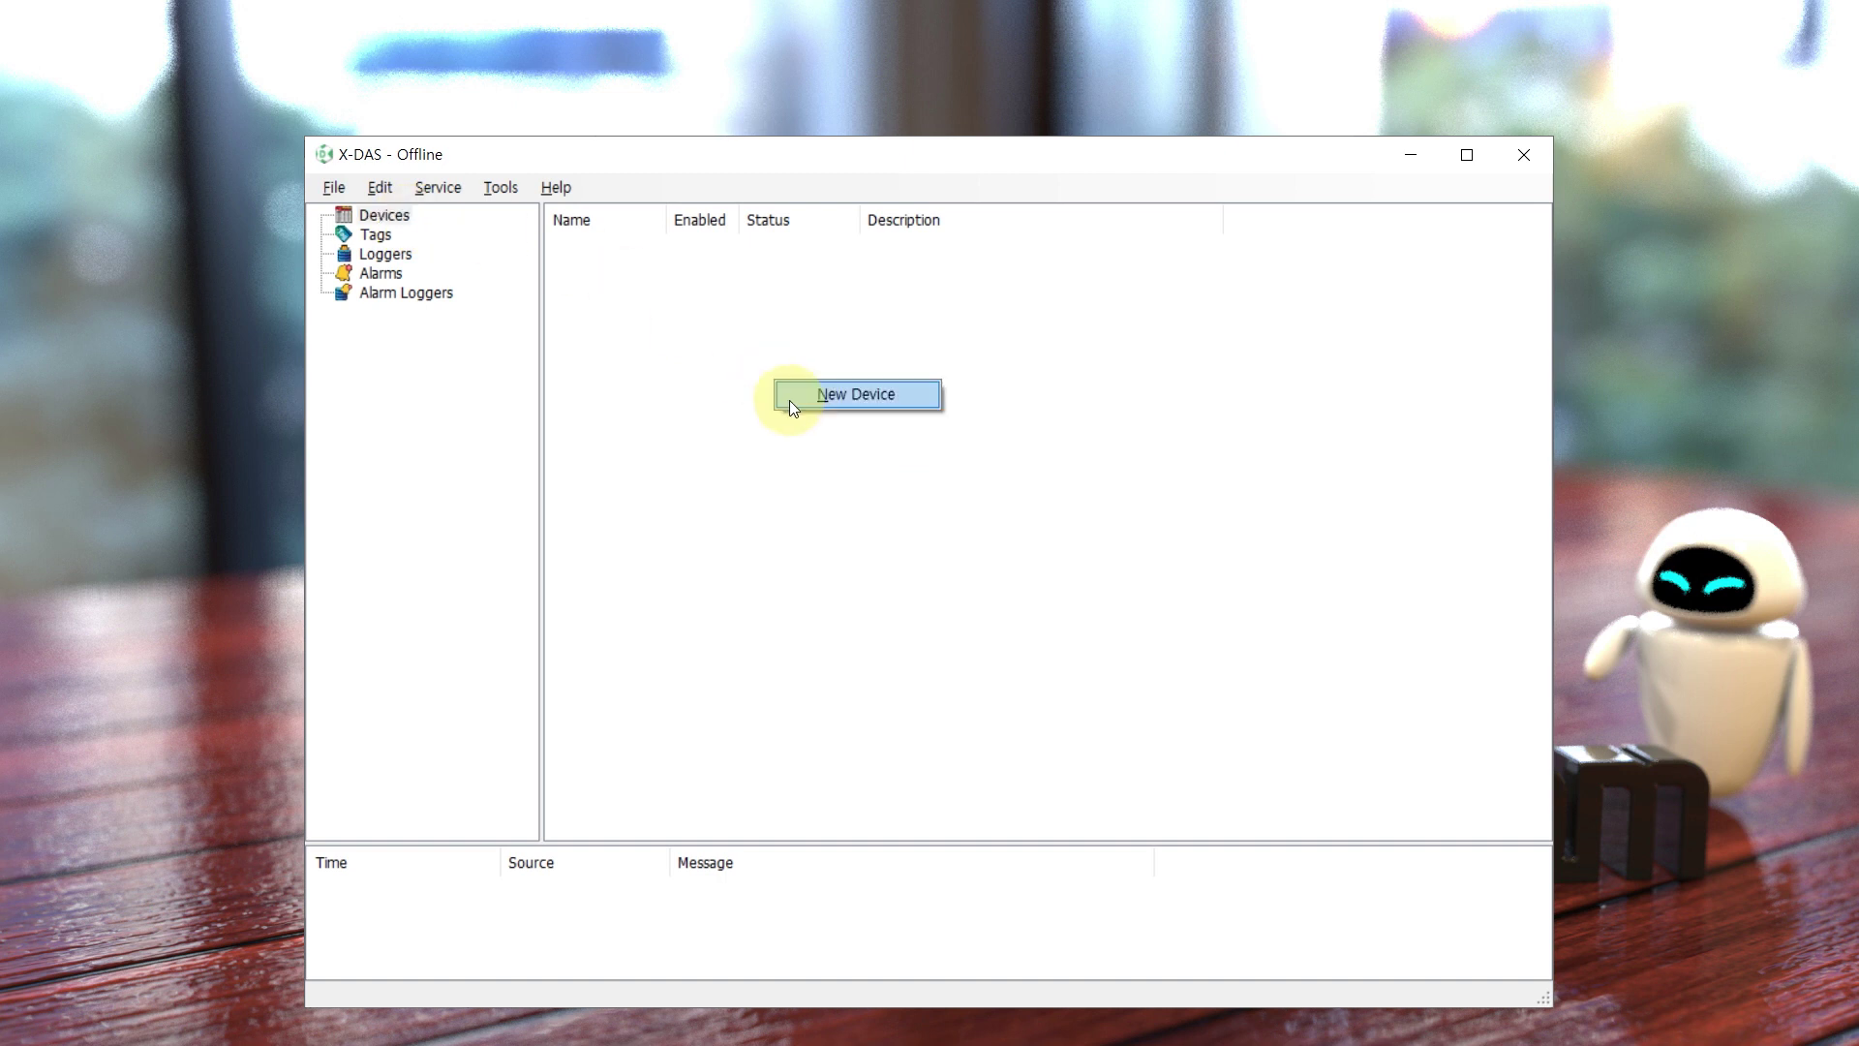
{"action": "left_click", "coordinate": [791, 407]}
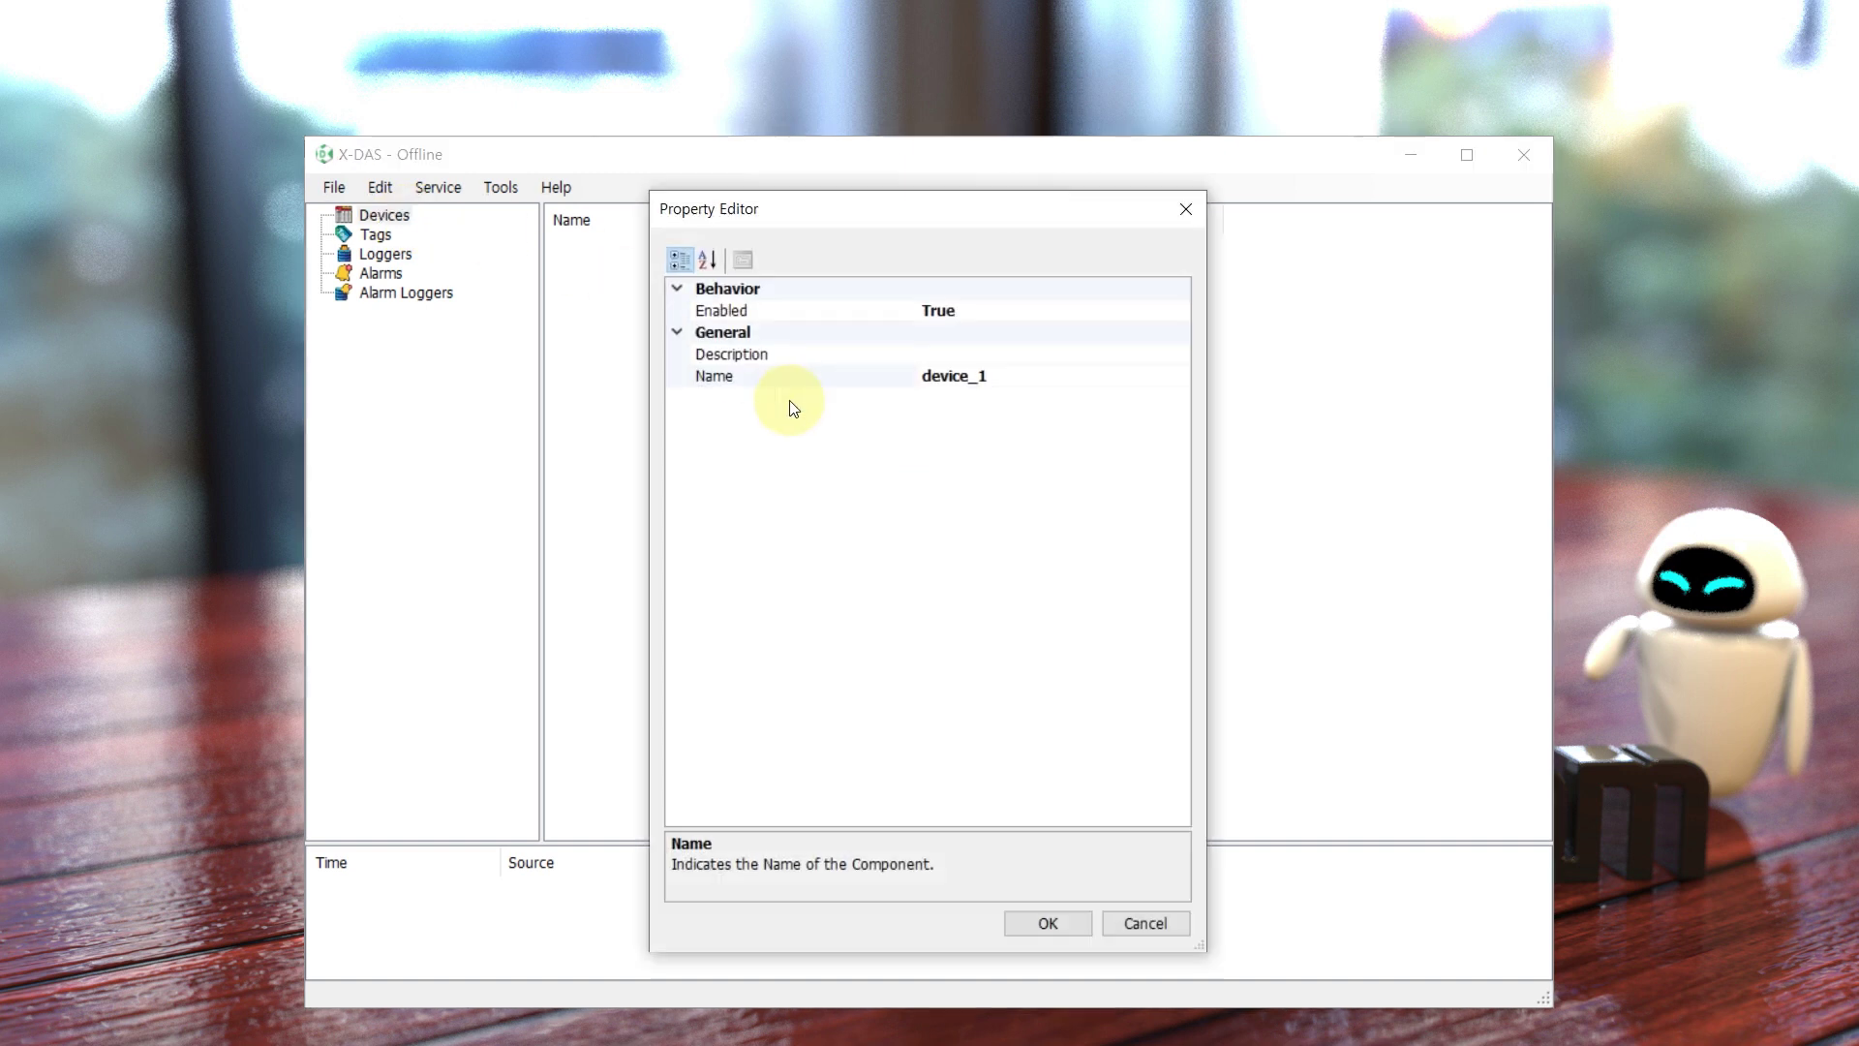
{"action": "left_click", "coordinate": [998, 378]}
{"action": "left_click_drag", "start_coordinate": [1000, 377], "coordinate": [899, 376]}
{"action": "type", "text": "XISOM"}
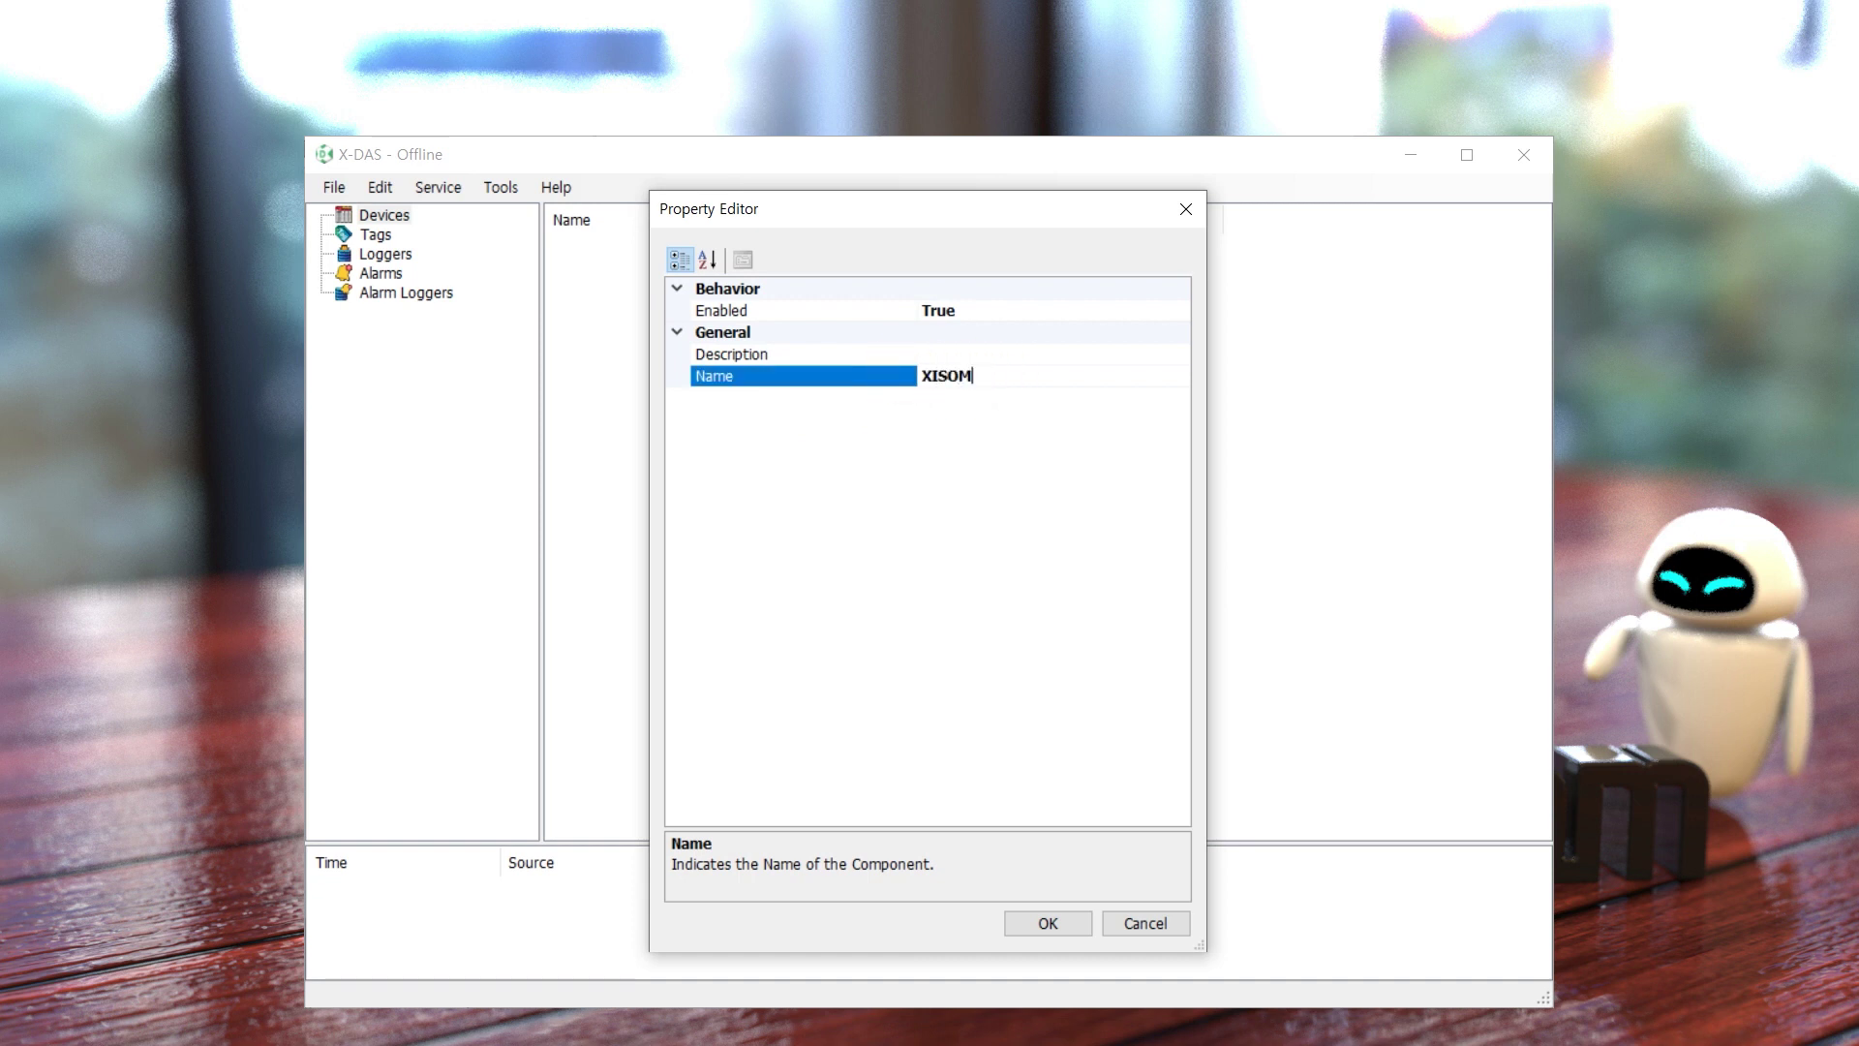
{"action": "left_click", "coordinate": [1076, 921]}
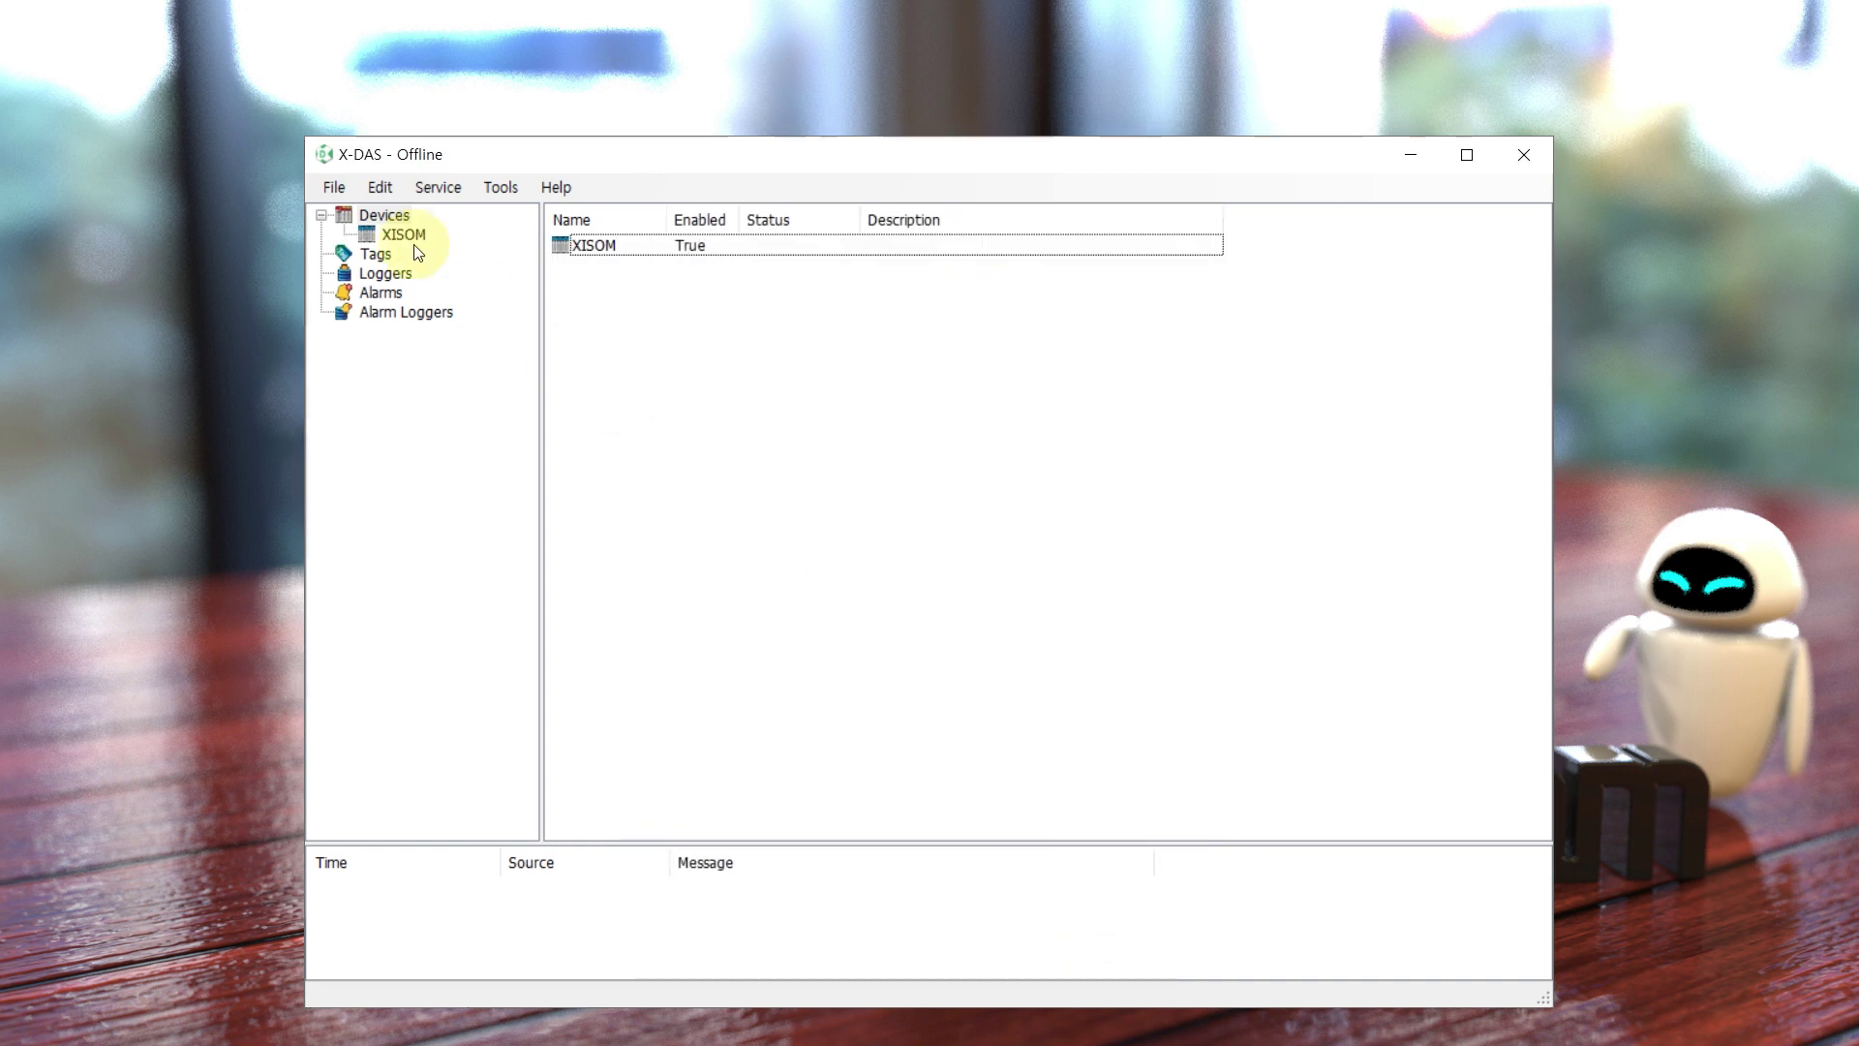
Step: Add a new network connection to the XISOM device and choose LSIS XGT FEnet as its protocol
{"action": "left_click", "coordinate": [414, 238]}
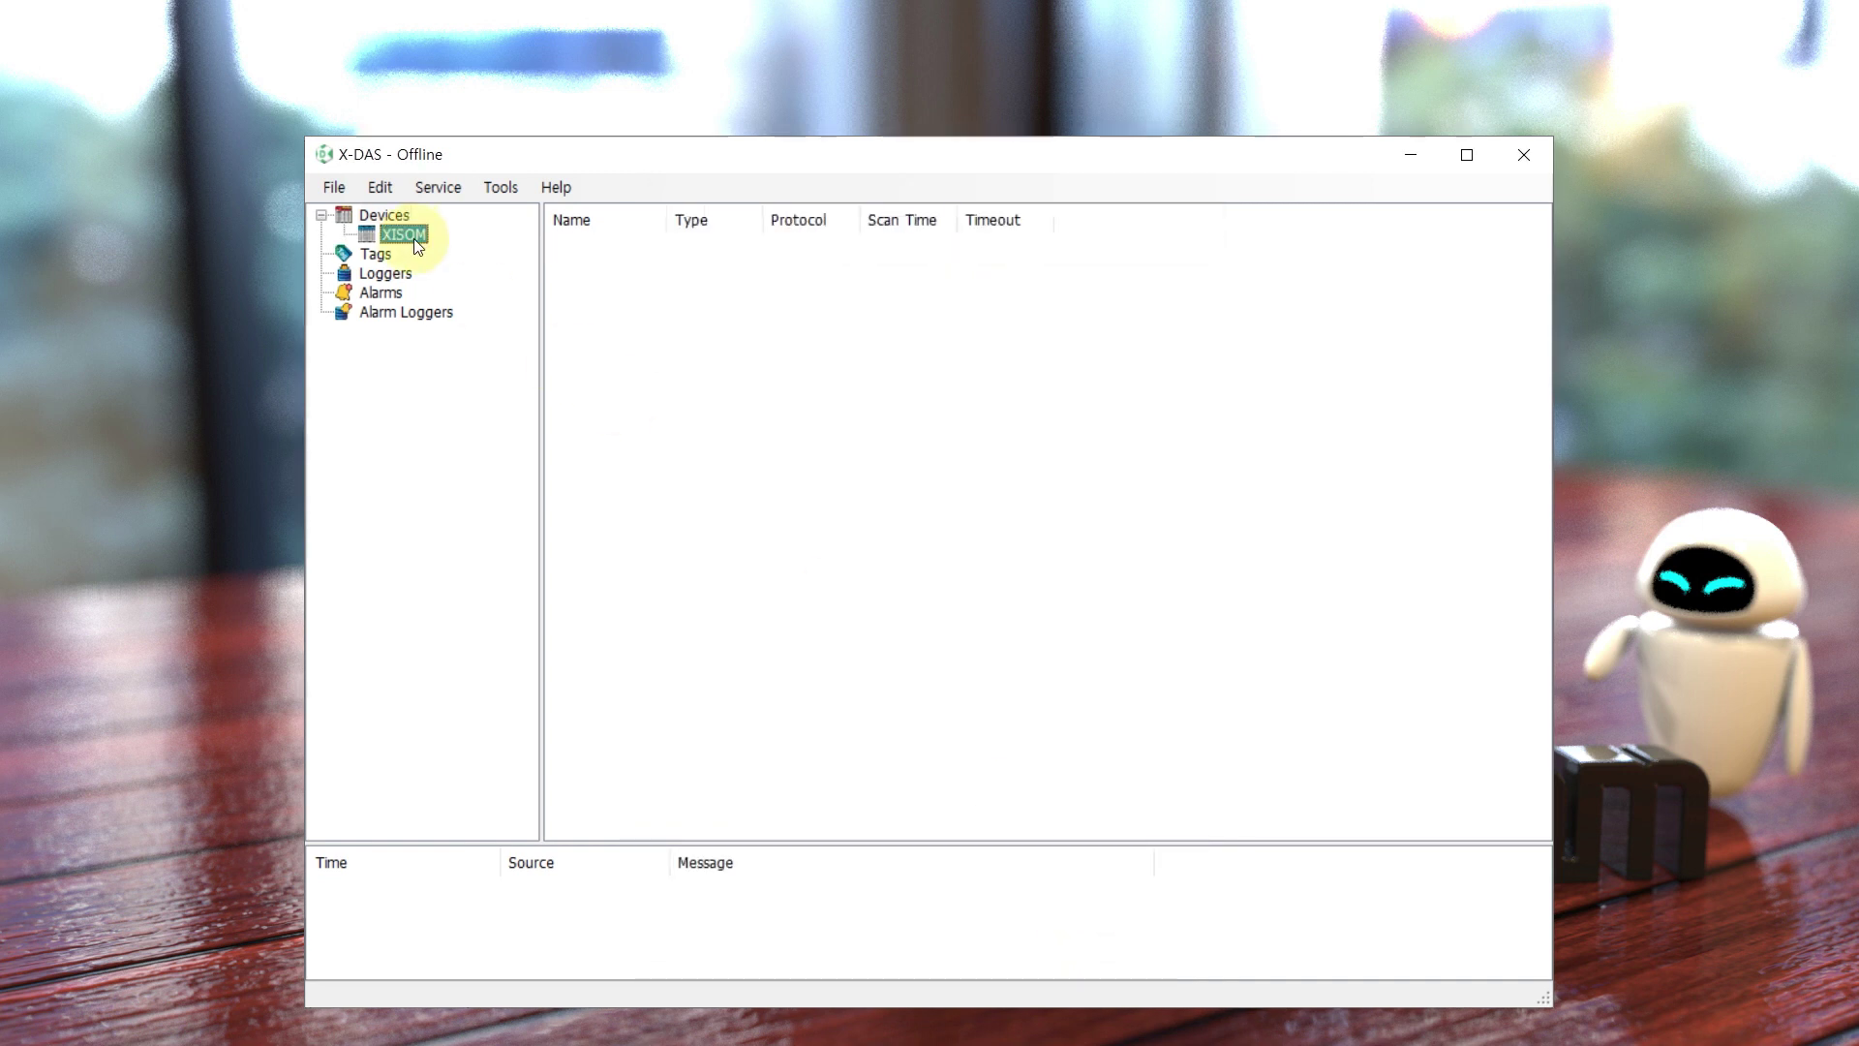
{"action": "right_click", "coordinate": [646, 320]}
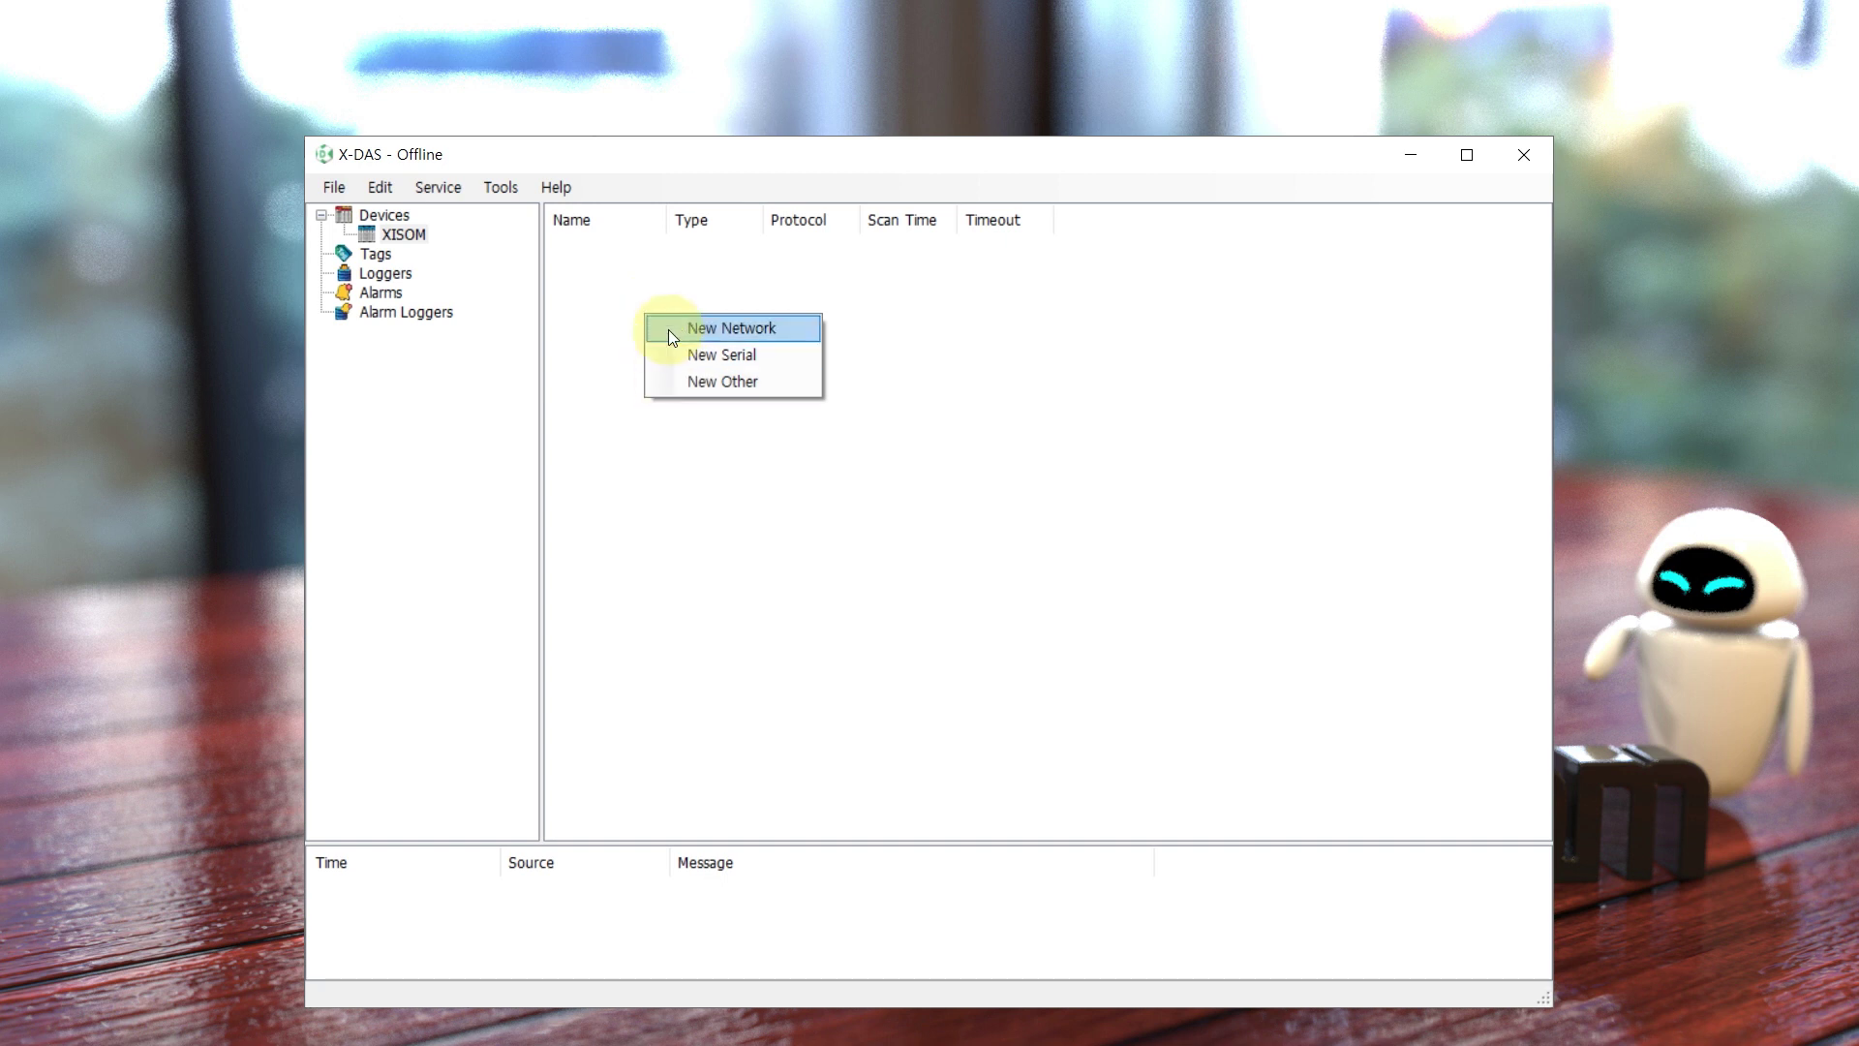
{"action": "left_click", "coordinate": [670, 332]}
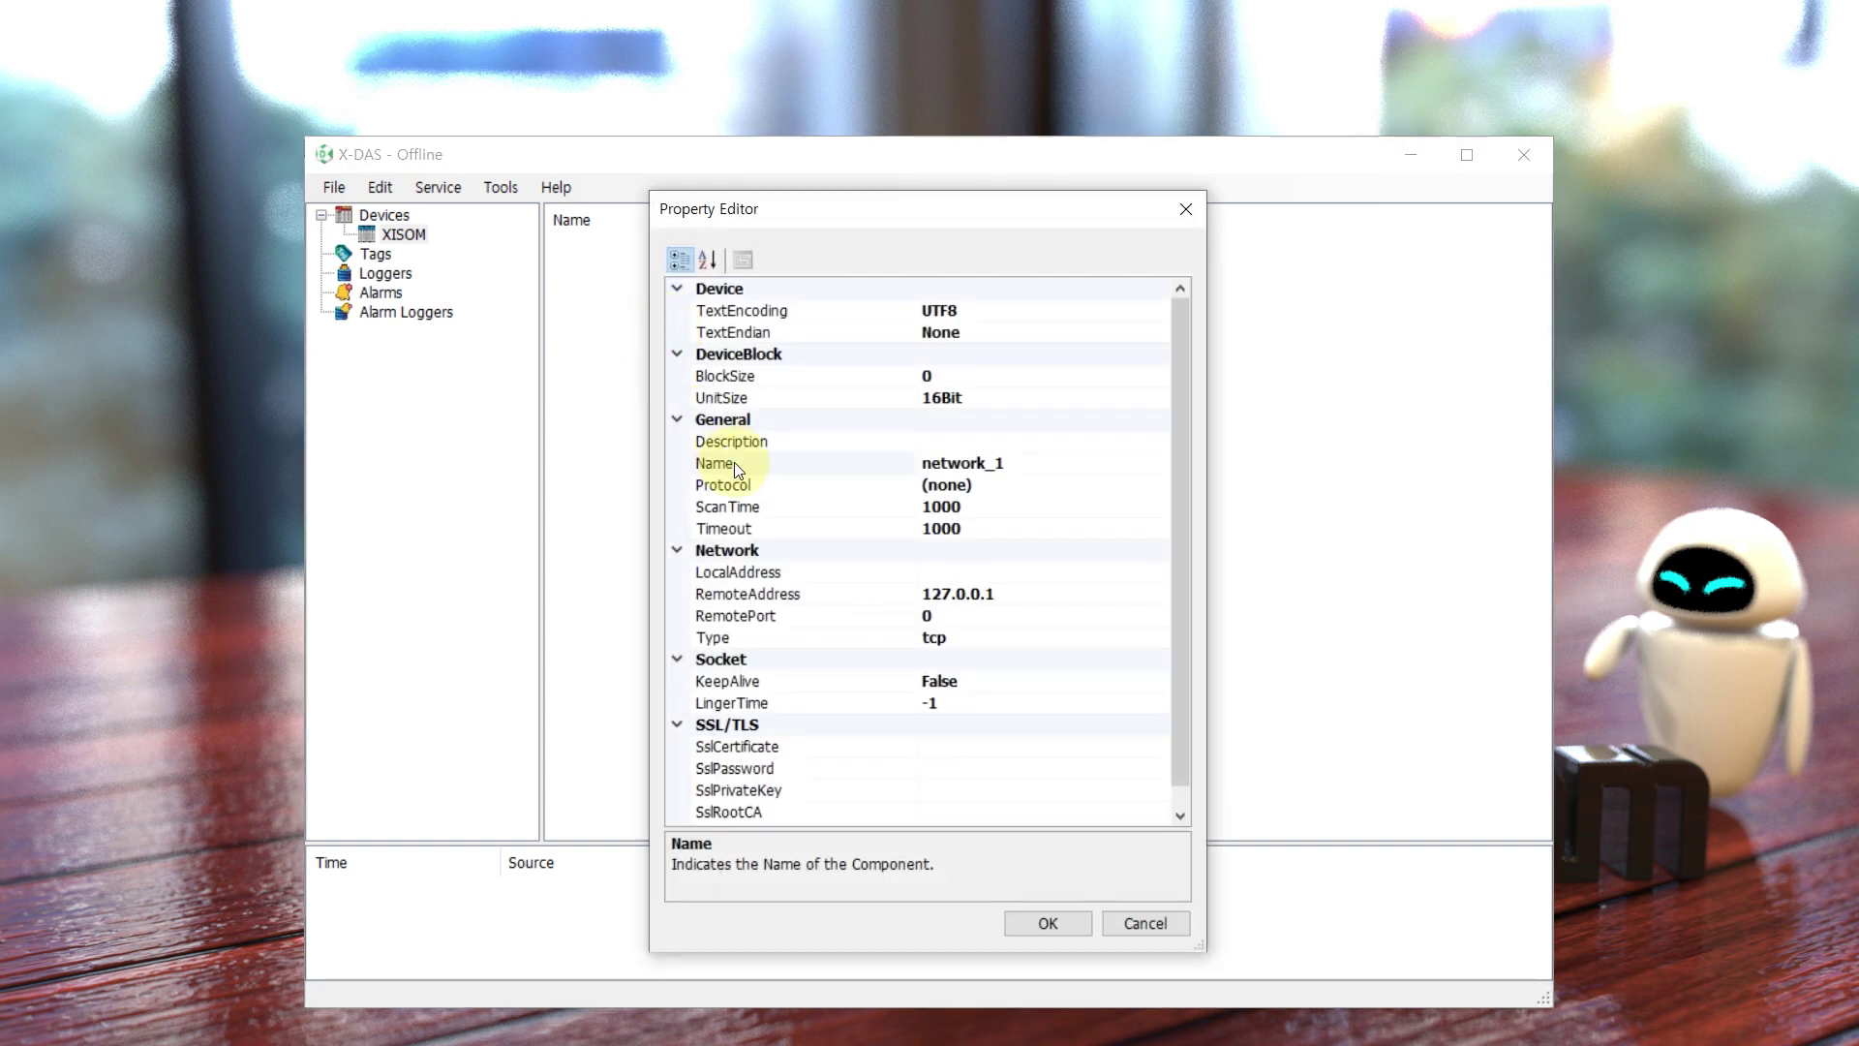
{"action": "left_click", "coordinate": [823, 488]}
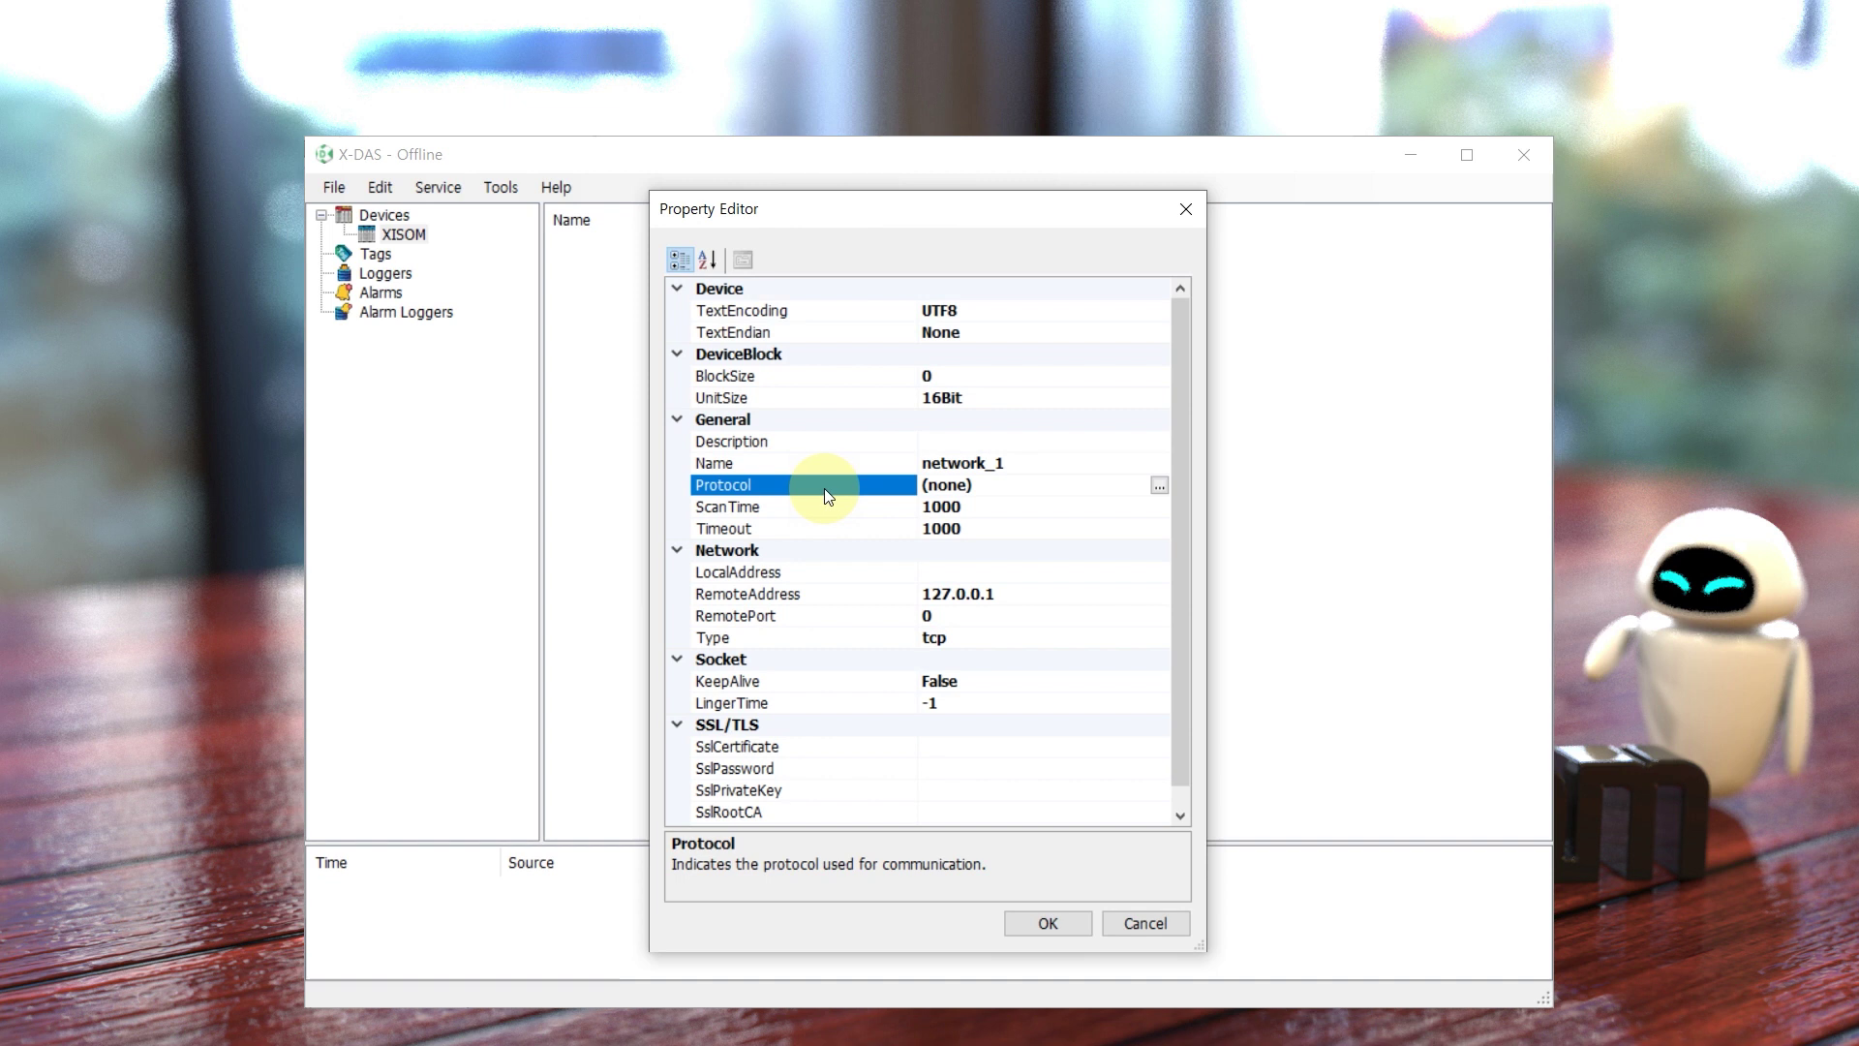
{"action": "left_click", "coordinate": [1159, 487]}
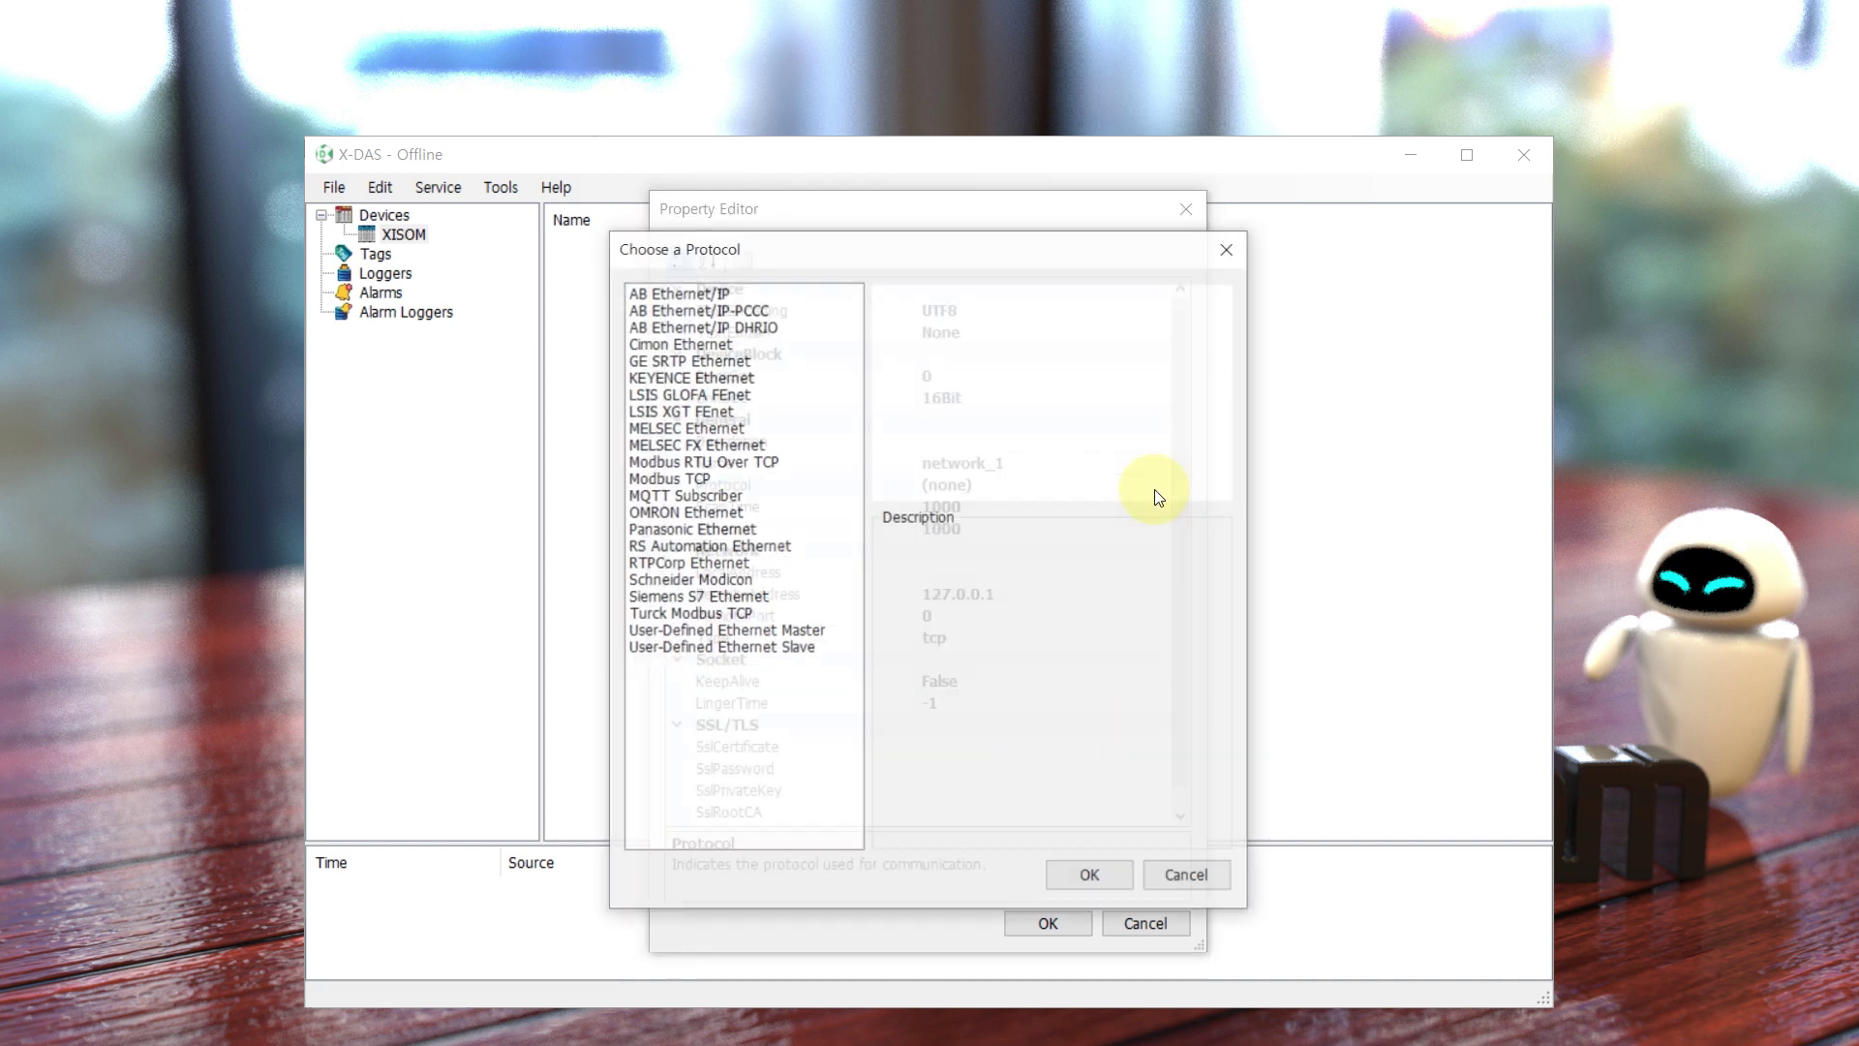
{"action": "left_click", "coordinate": [705, 412]}
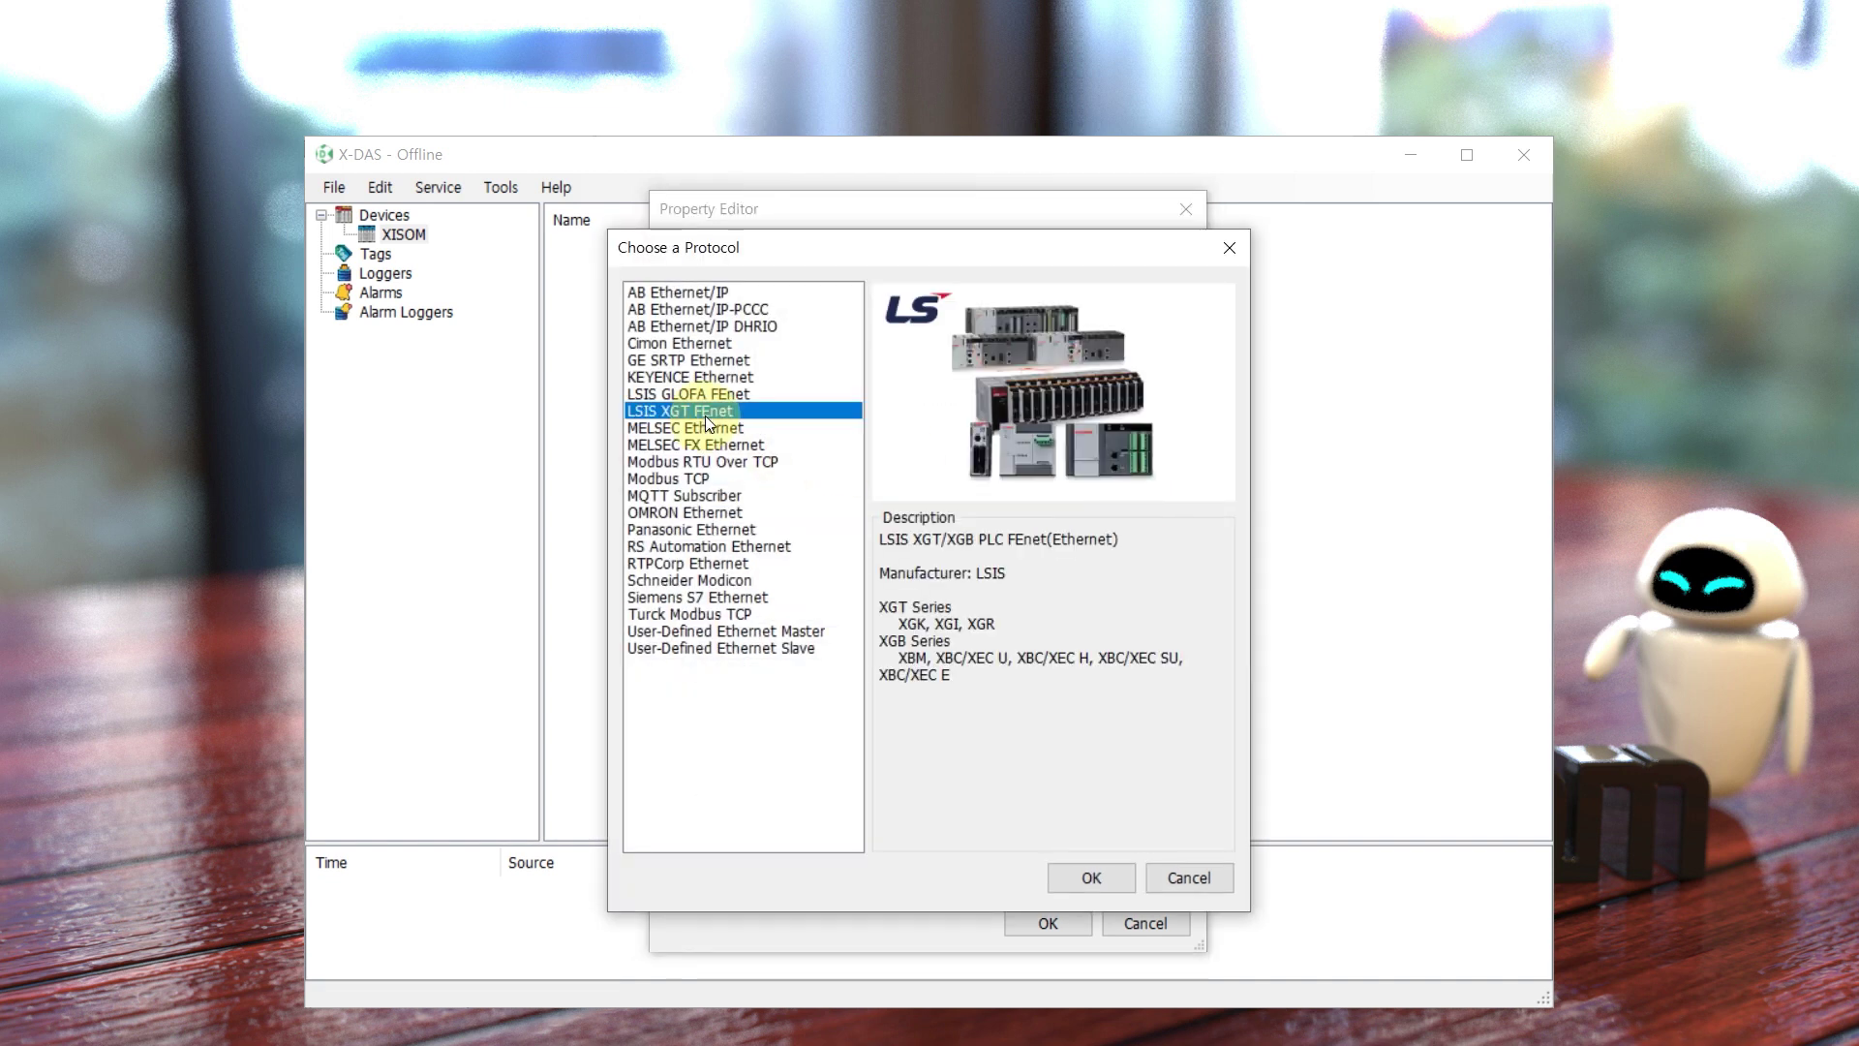
{"action": "left_click", "coordinate": [1119, 879]}
Step: Set the network connection's CPU to XGB and its remote address to 192.168.1.104, and accept the properties
{"action": "left_click_drag", "start_coordinate": [1181, 713], "coordinate": [1181, 759]}
{"action": "left_click", "coordinate": [870, 811]}
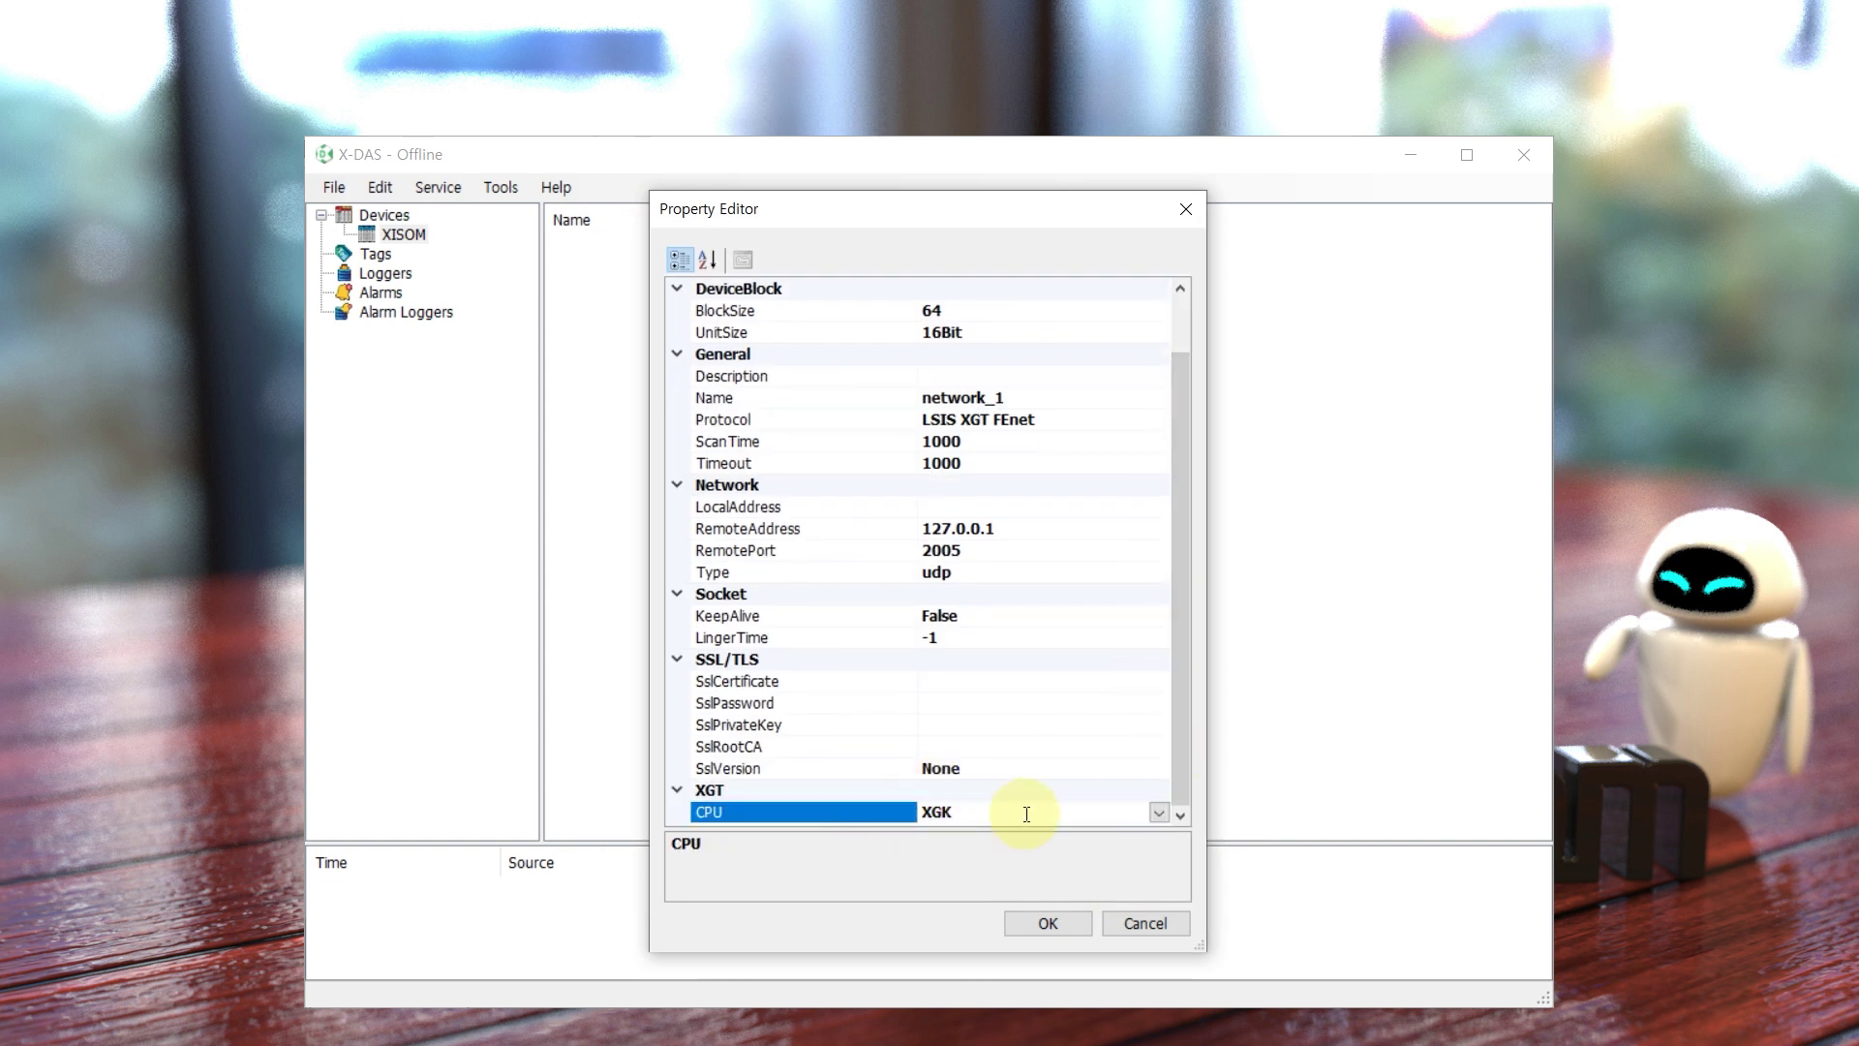
{"action": "left_click", "coordinate": [1158, 813]}
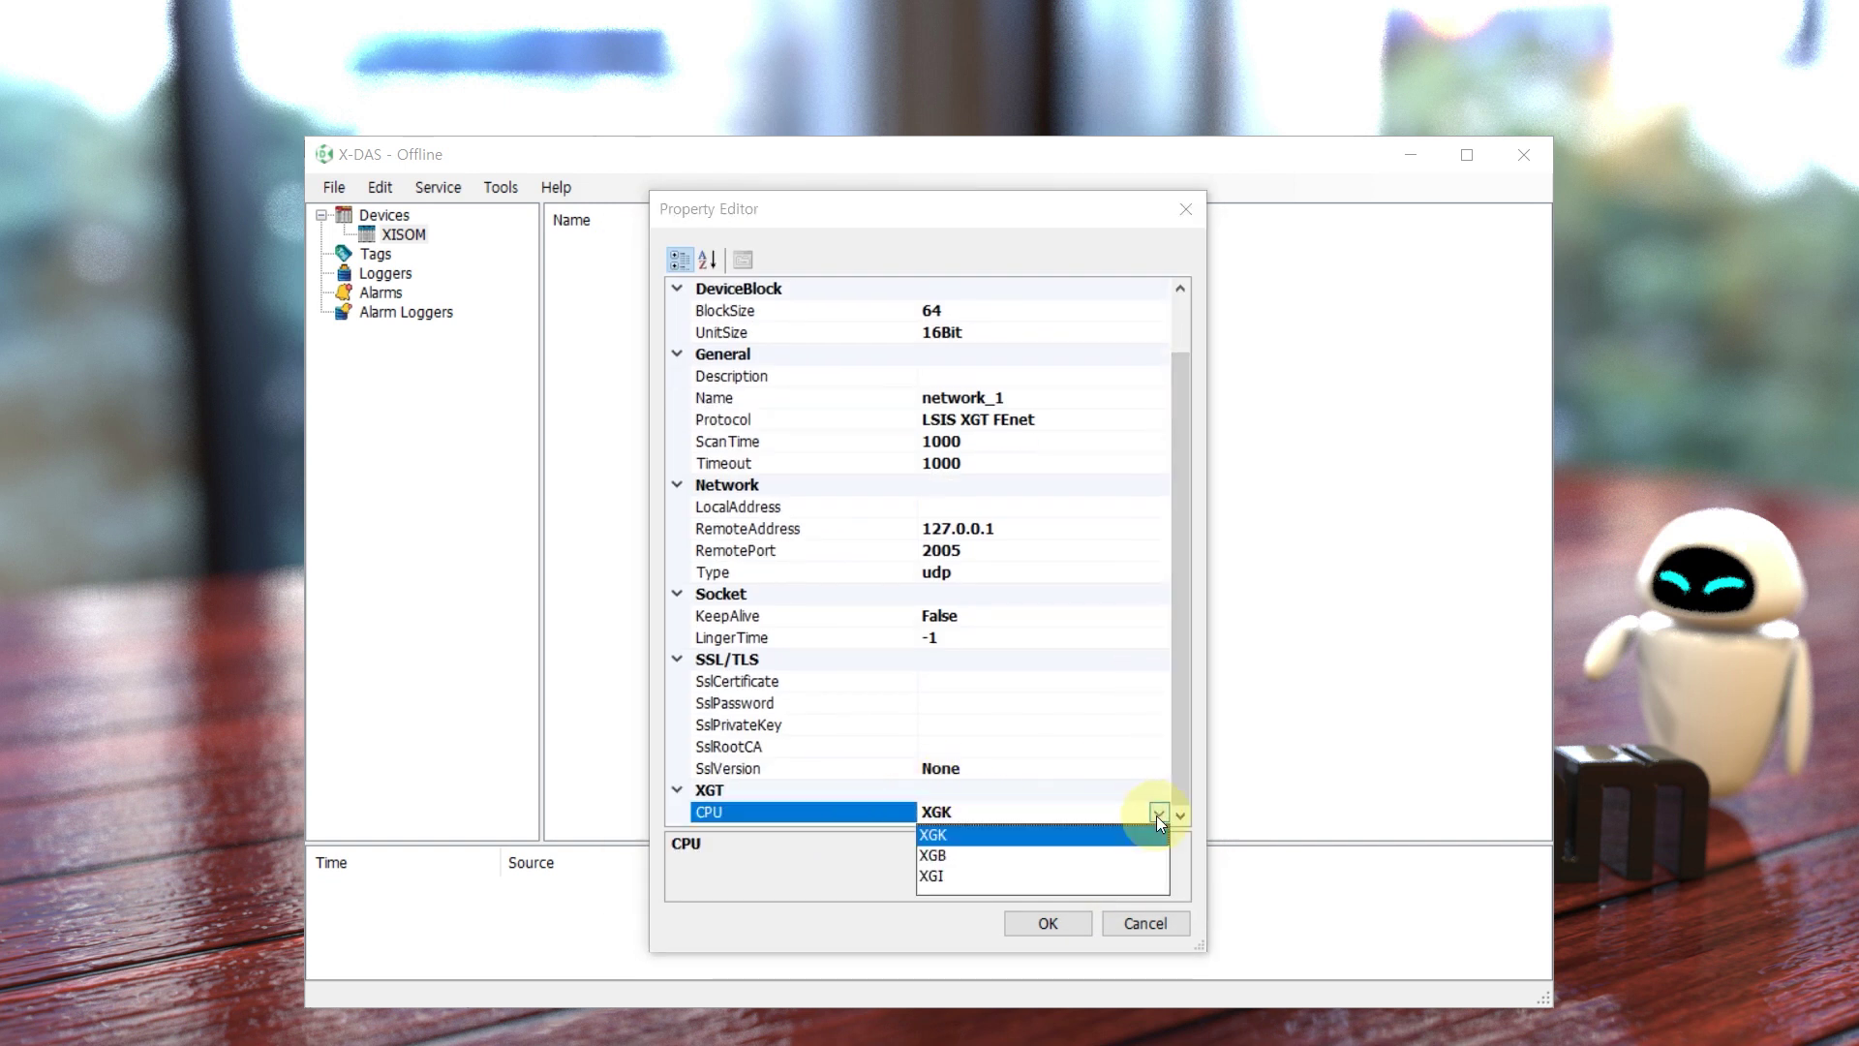
{"action": "left_click", "coordinate": [1061, 855]}
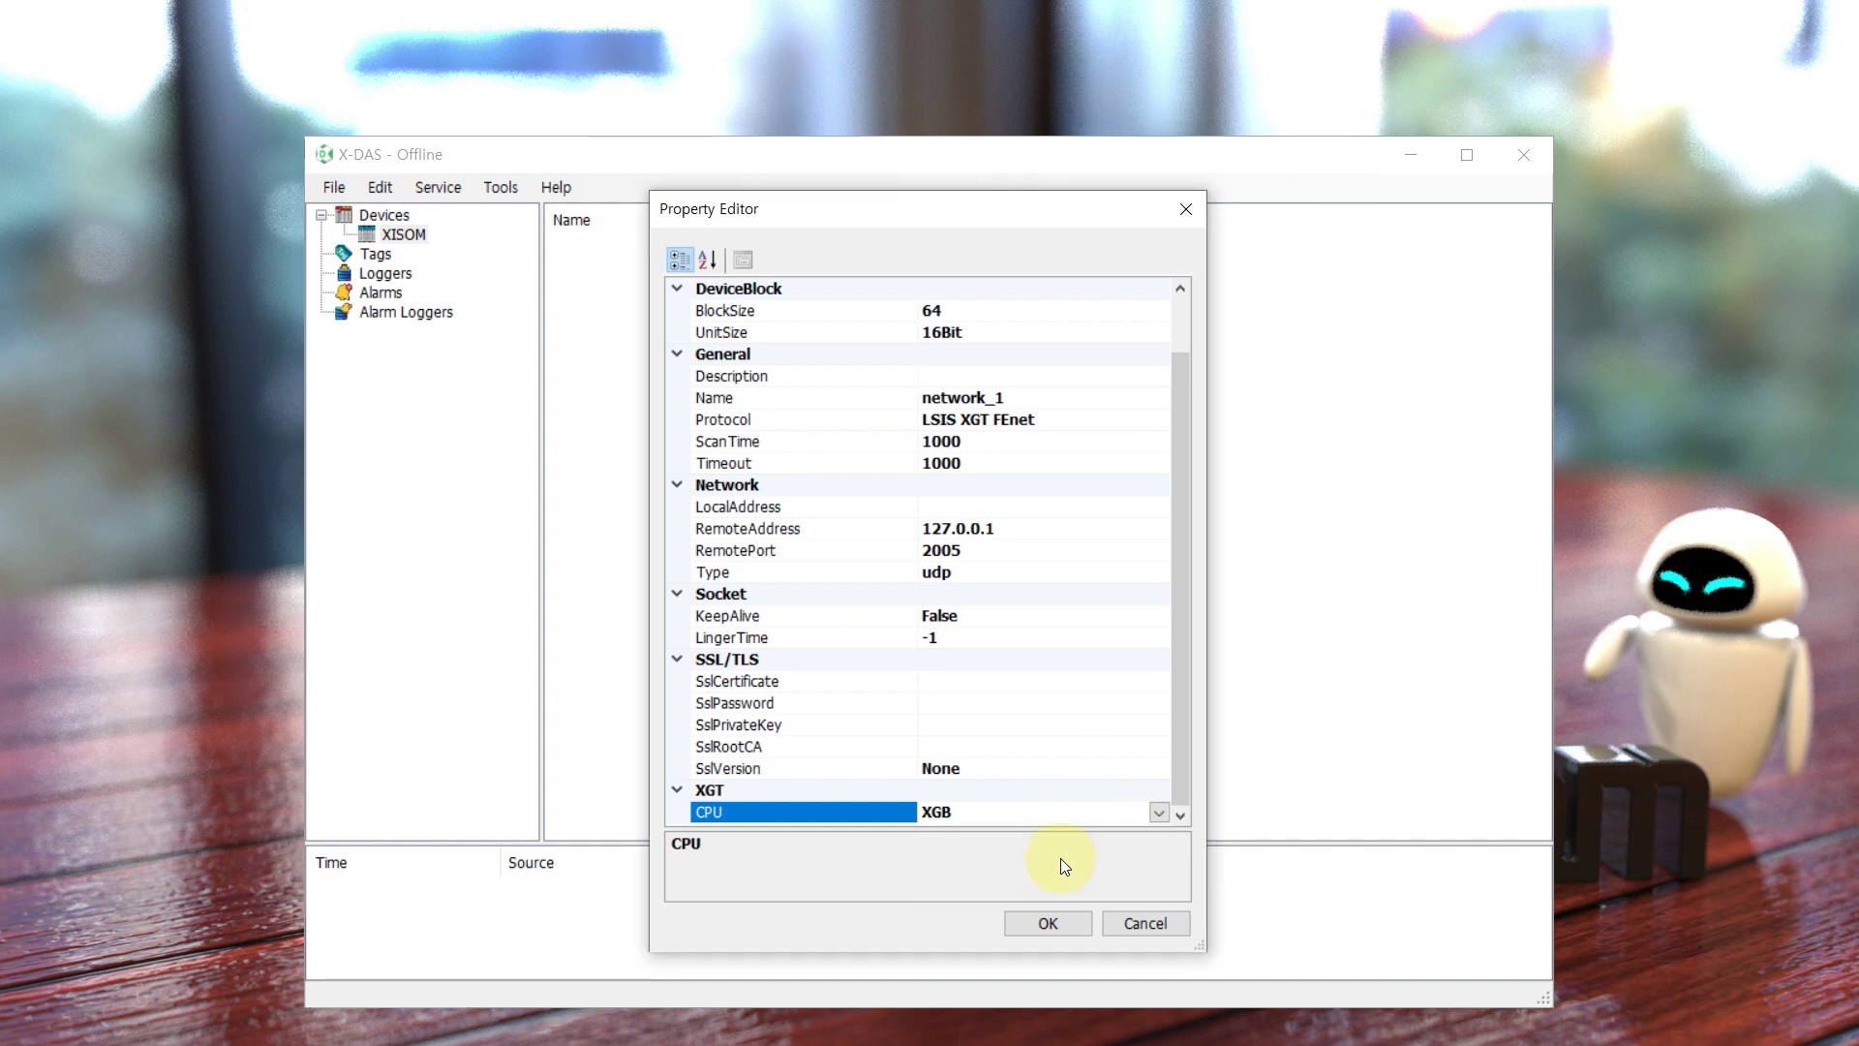
{"action": "left_click", "coordinate": [898, 534]}
{"action": "left_click_drag", "start_coordinate": [1017, 529], "coordinate": [851, 538]}
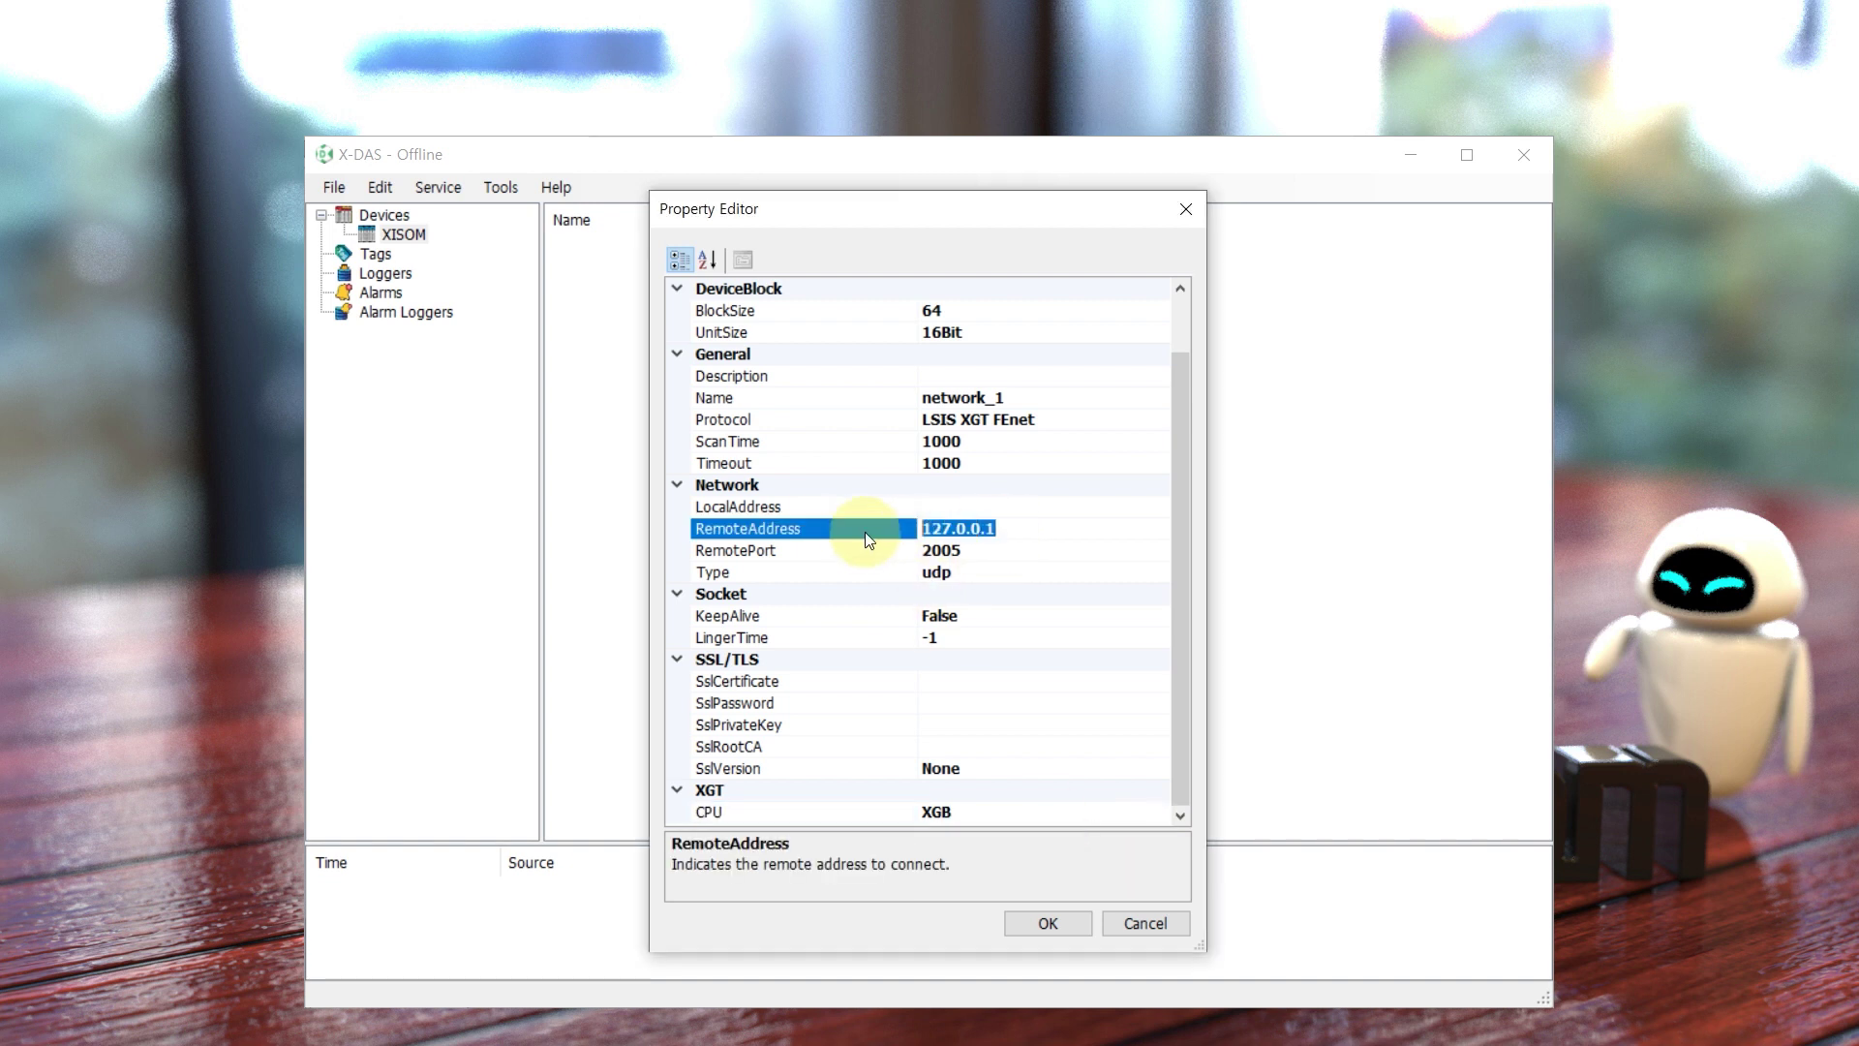
{"action": "type", "text": "192.168.1.104"}
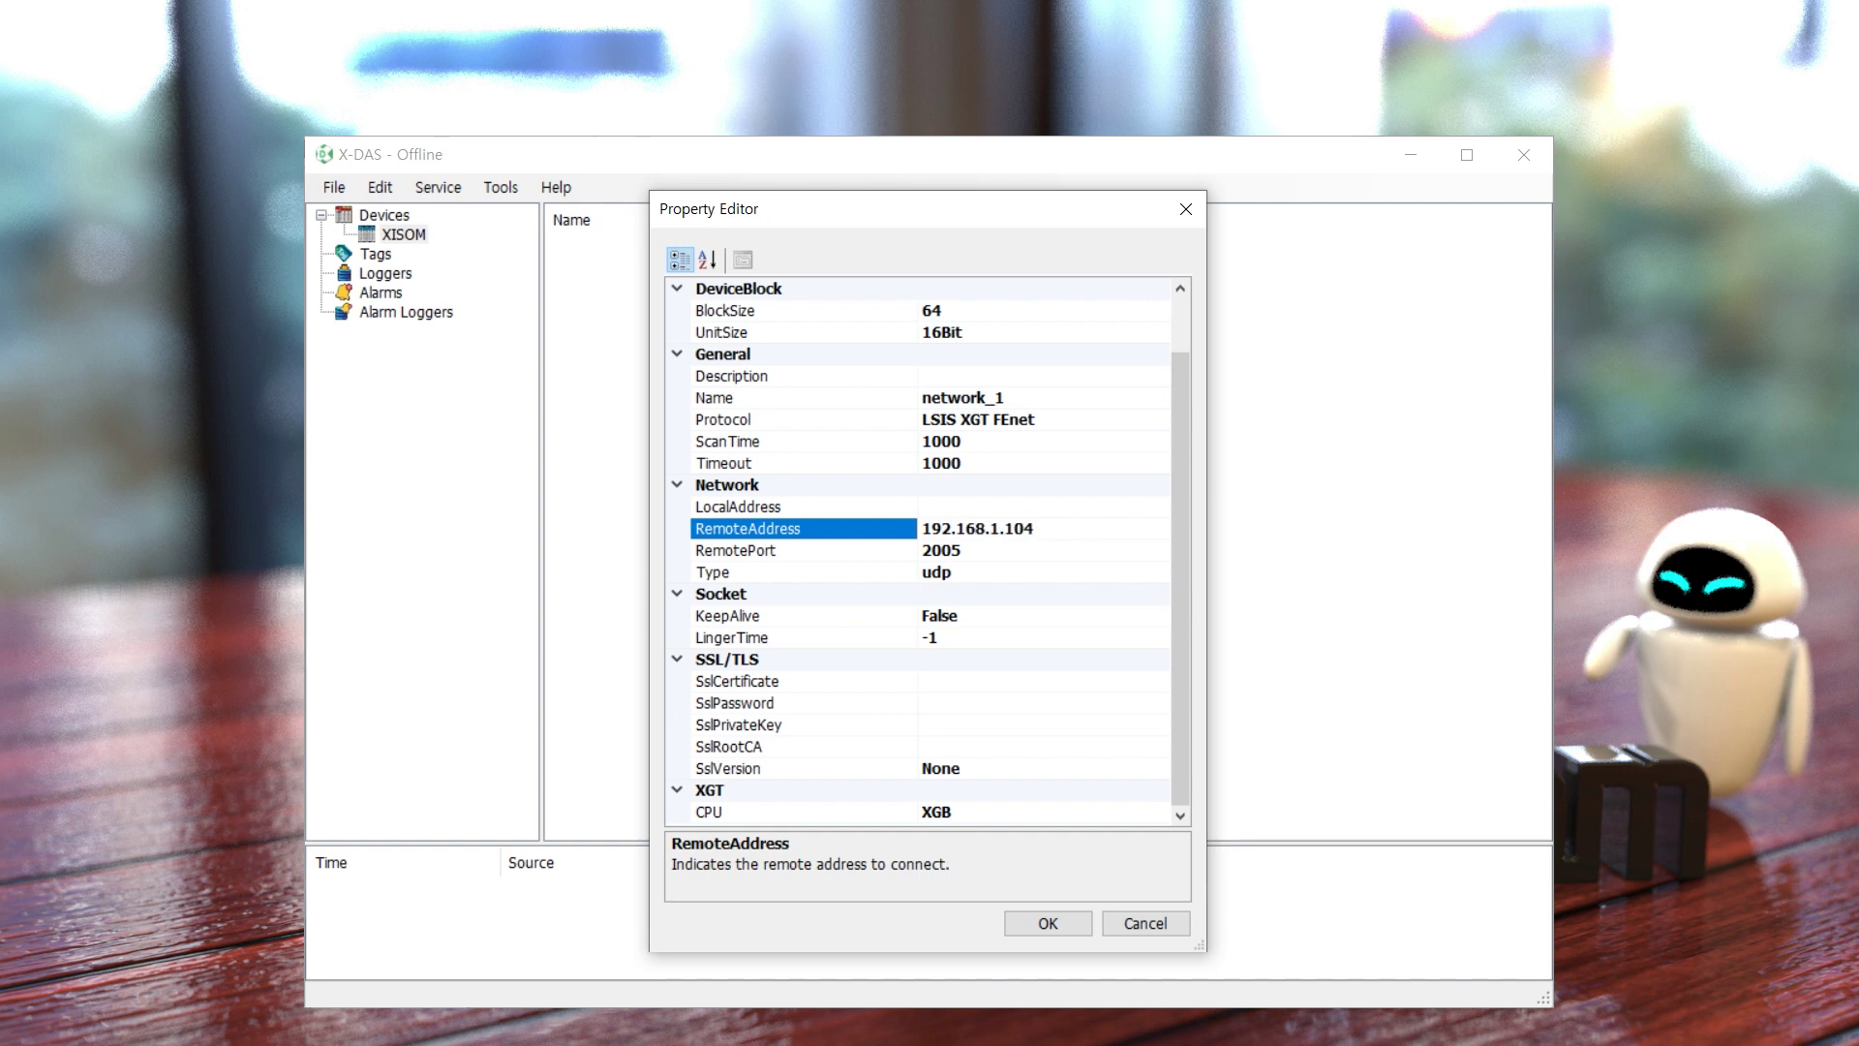
{"action": "left_click", "coordinate": [1081, 927]}
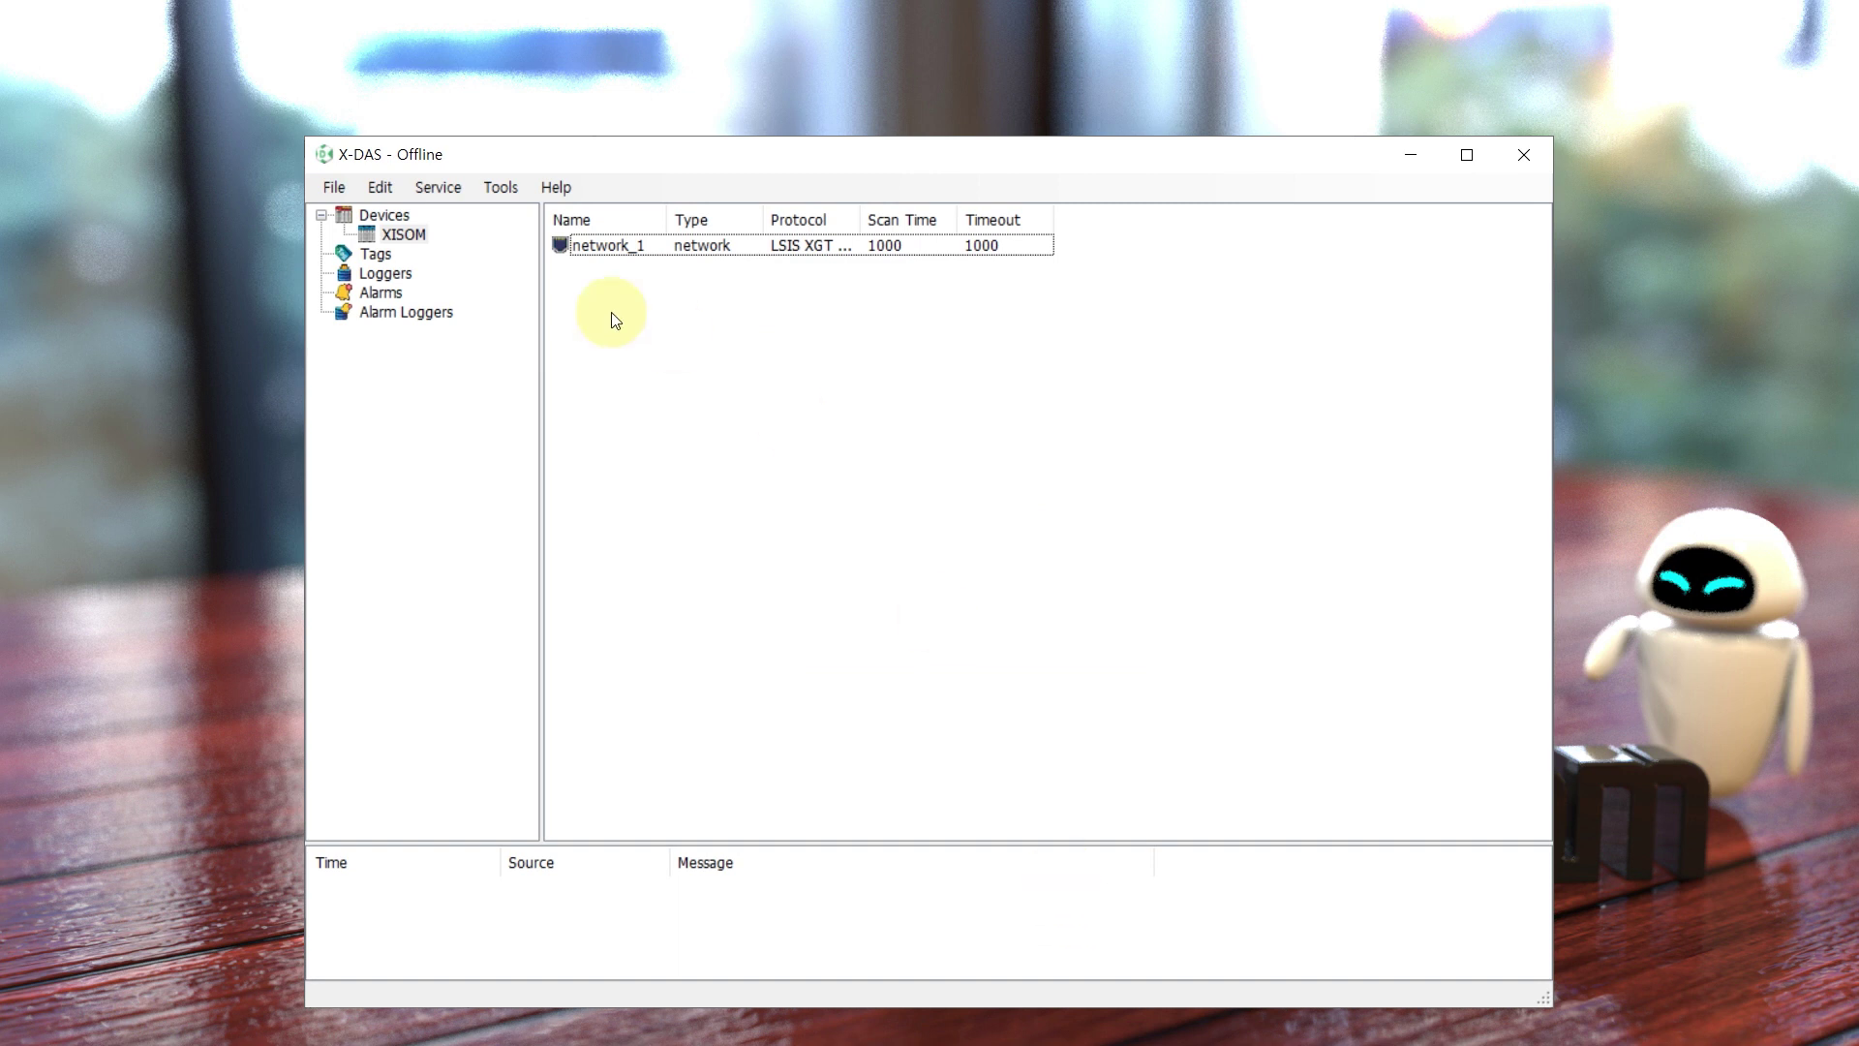
Step: Add an analog tag under Tags, linked to the XISOM device with device address D104
{"action": "left_click", "coordinate": [375, 254]}
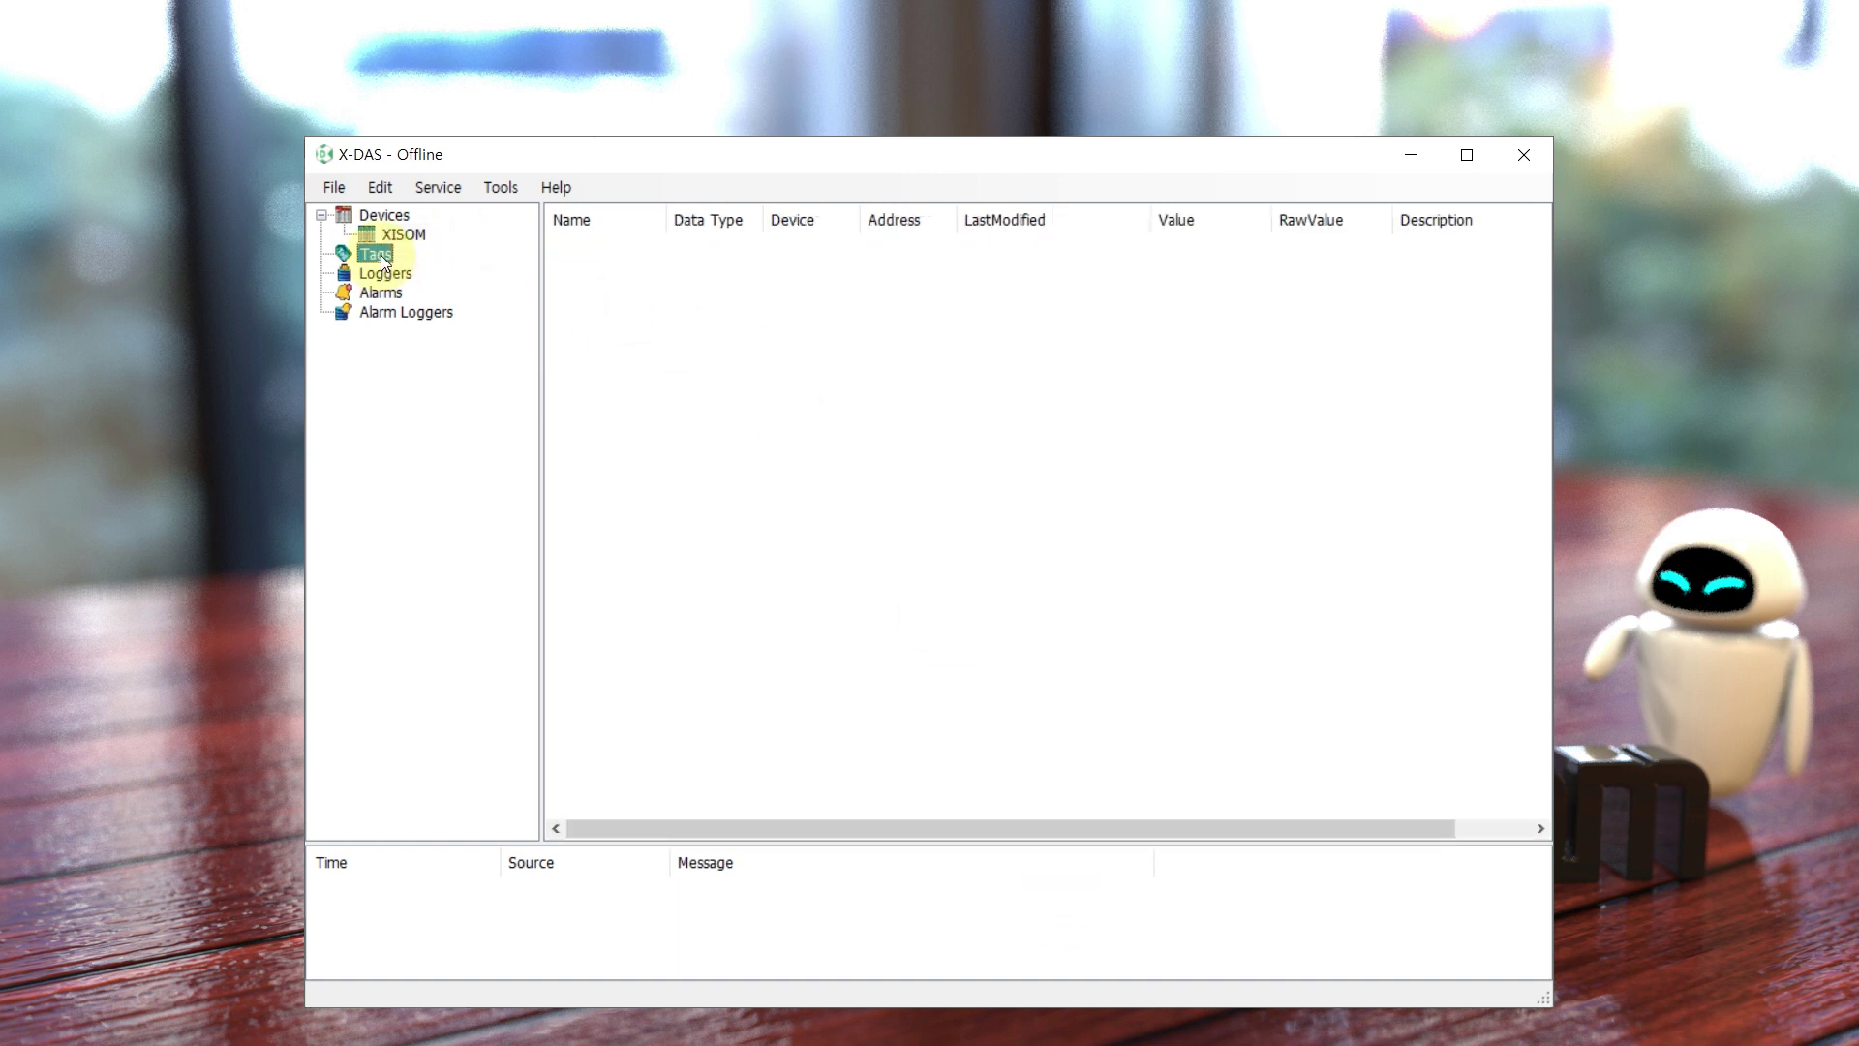
{"action": "right_click", "coordinate": [853, 327]}
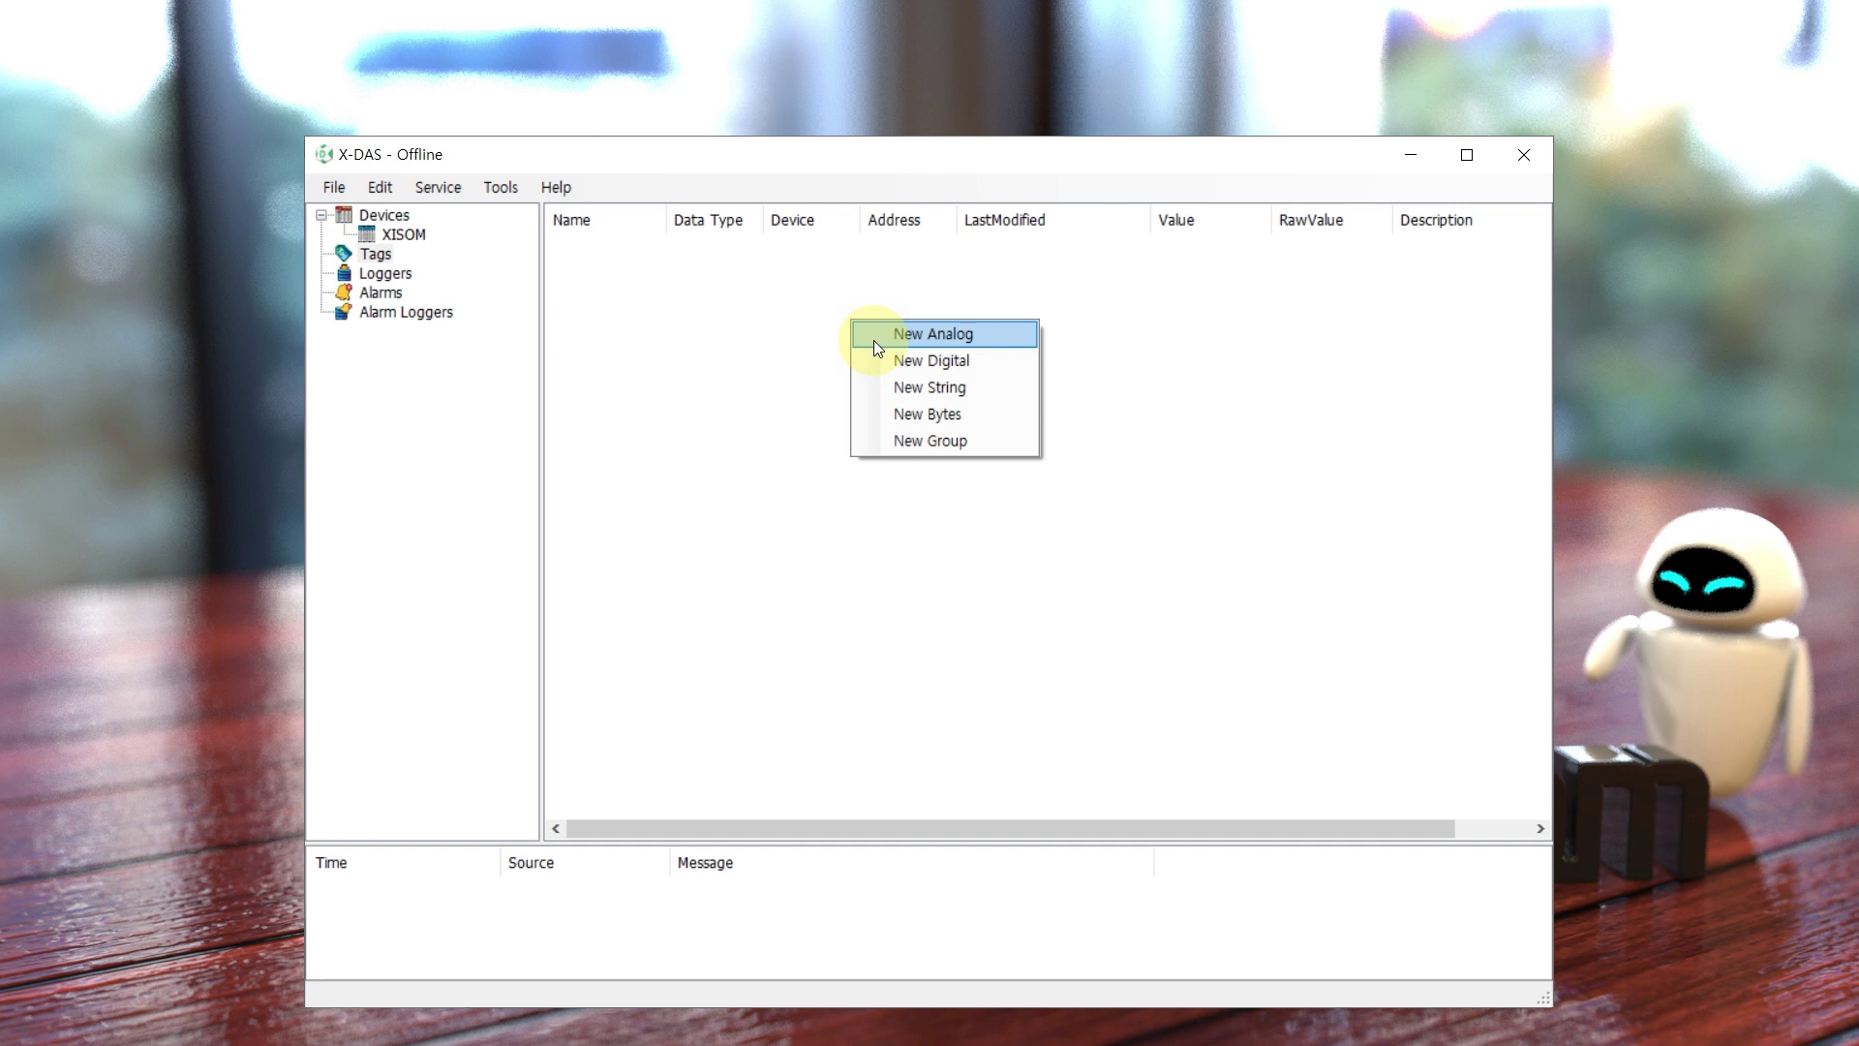
{"action": "left_click", "coordinate": [874, 340]}
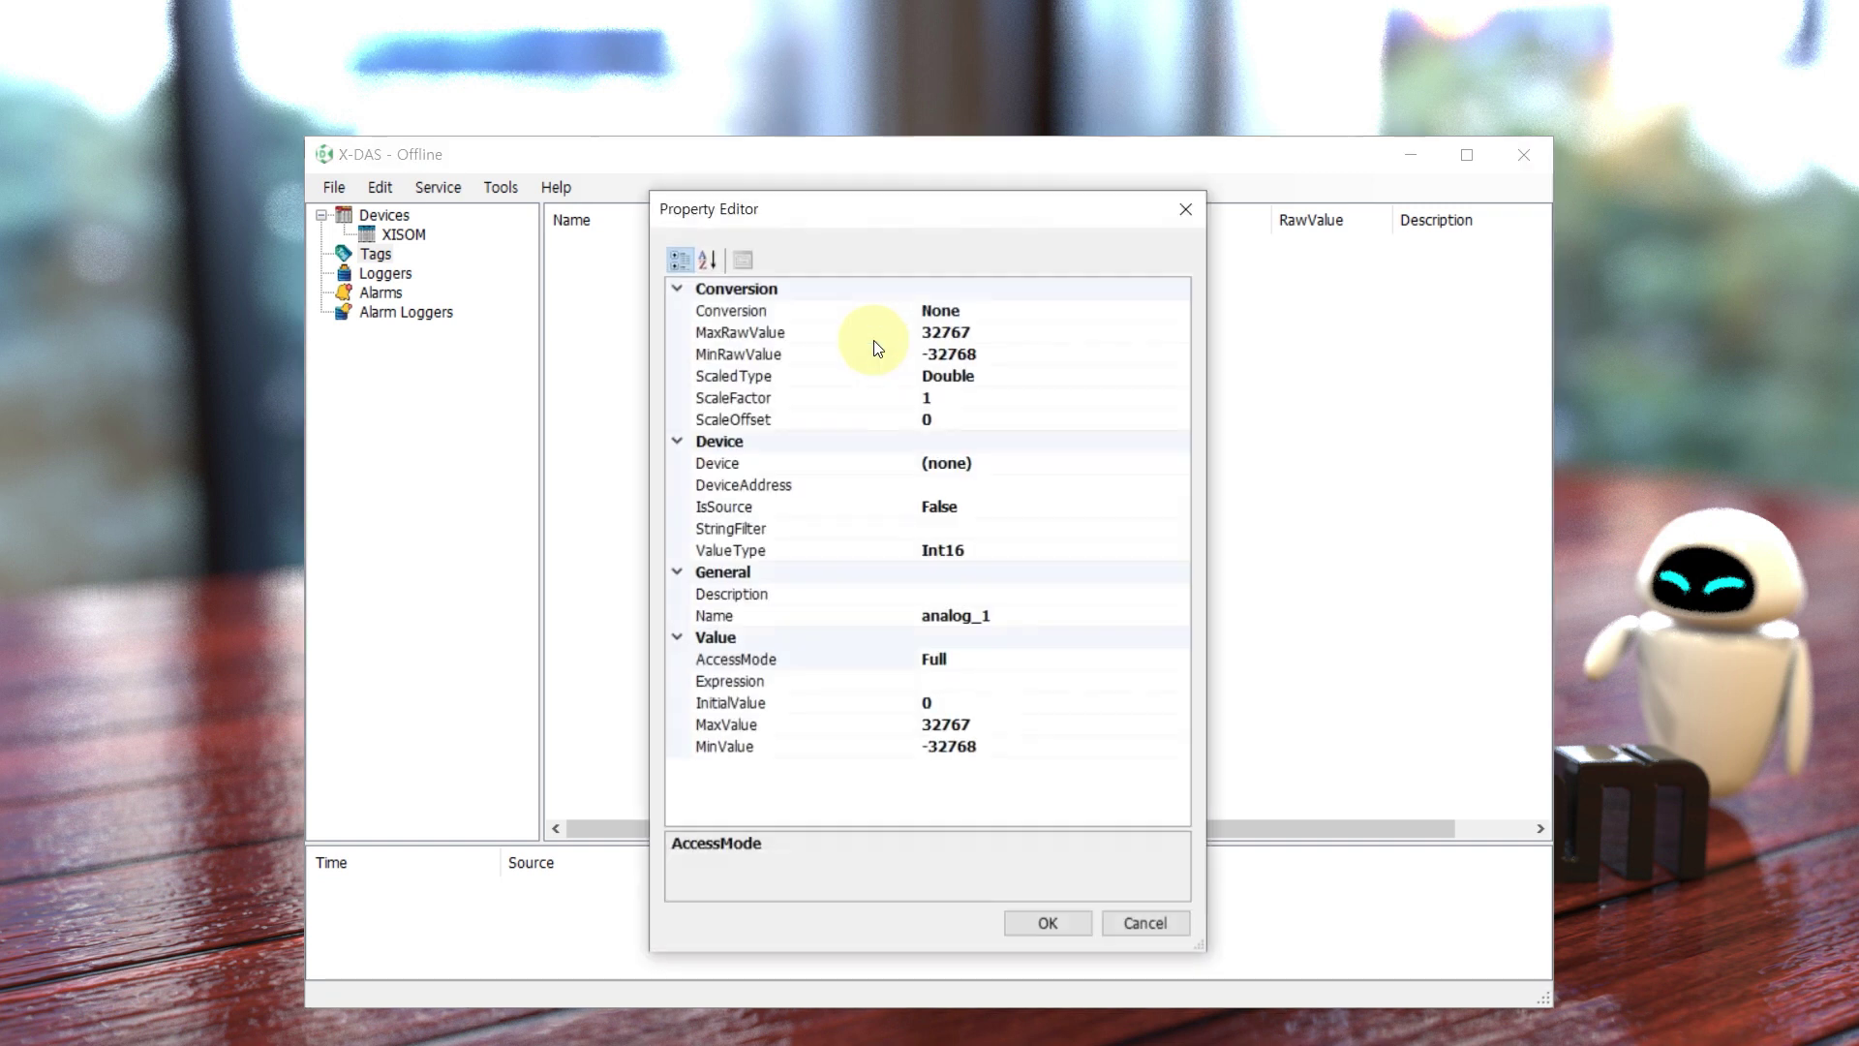
{"action": "left_click", "coordinate": [898, 468]}
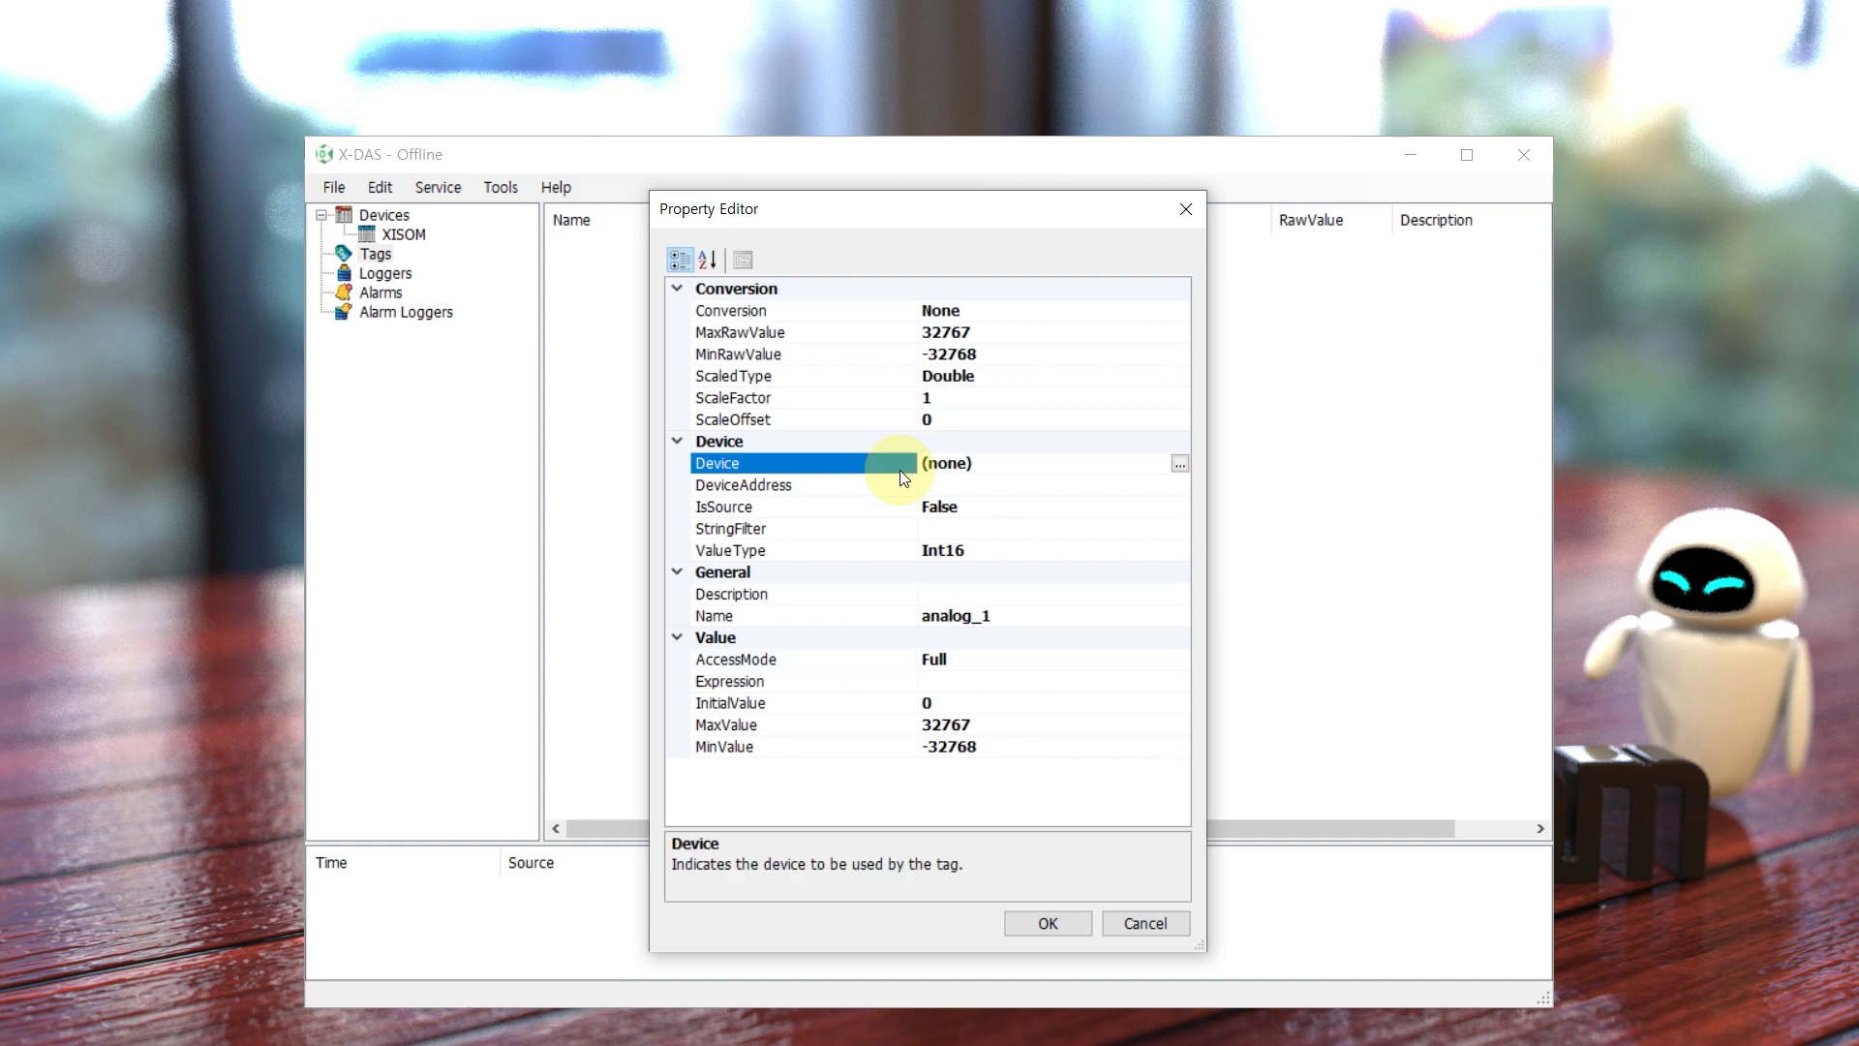
{"action": "left_click", "coordinate": [1179, 465]}
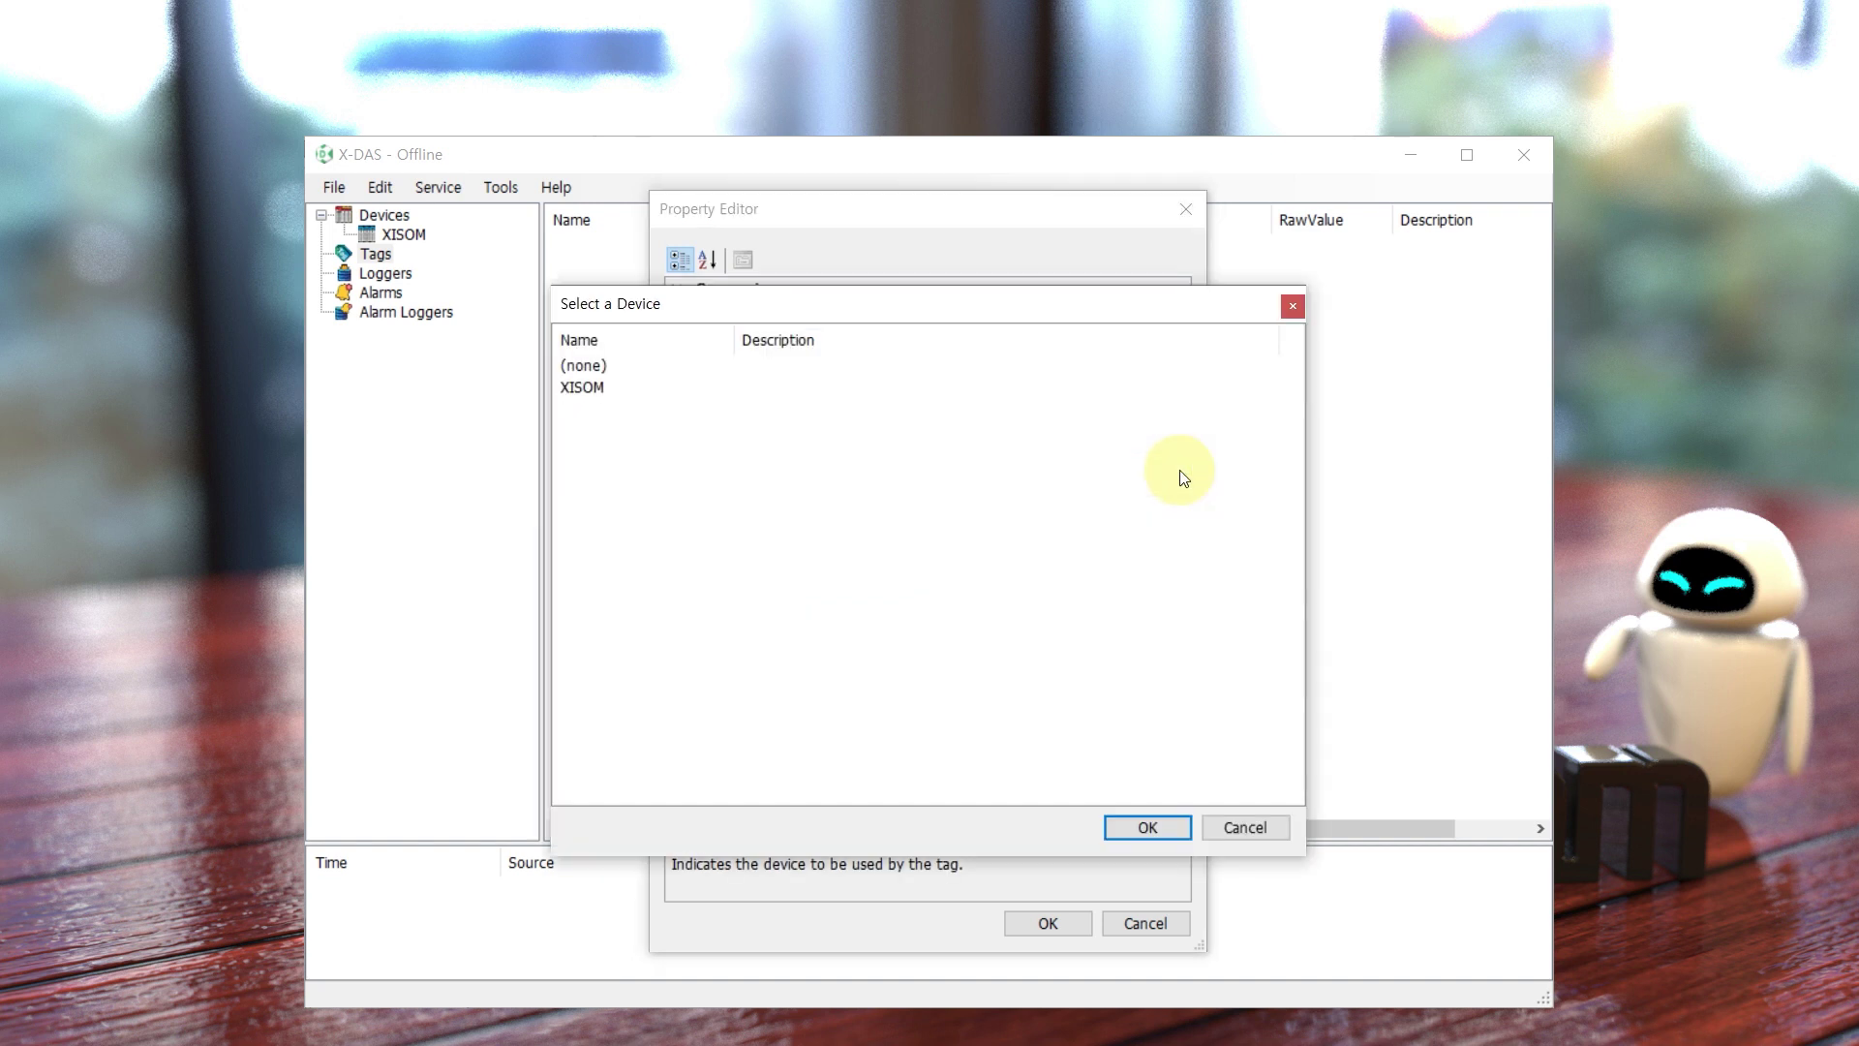
{"action": "left_click", "coordinate": [680, 392]}
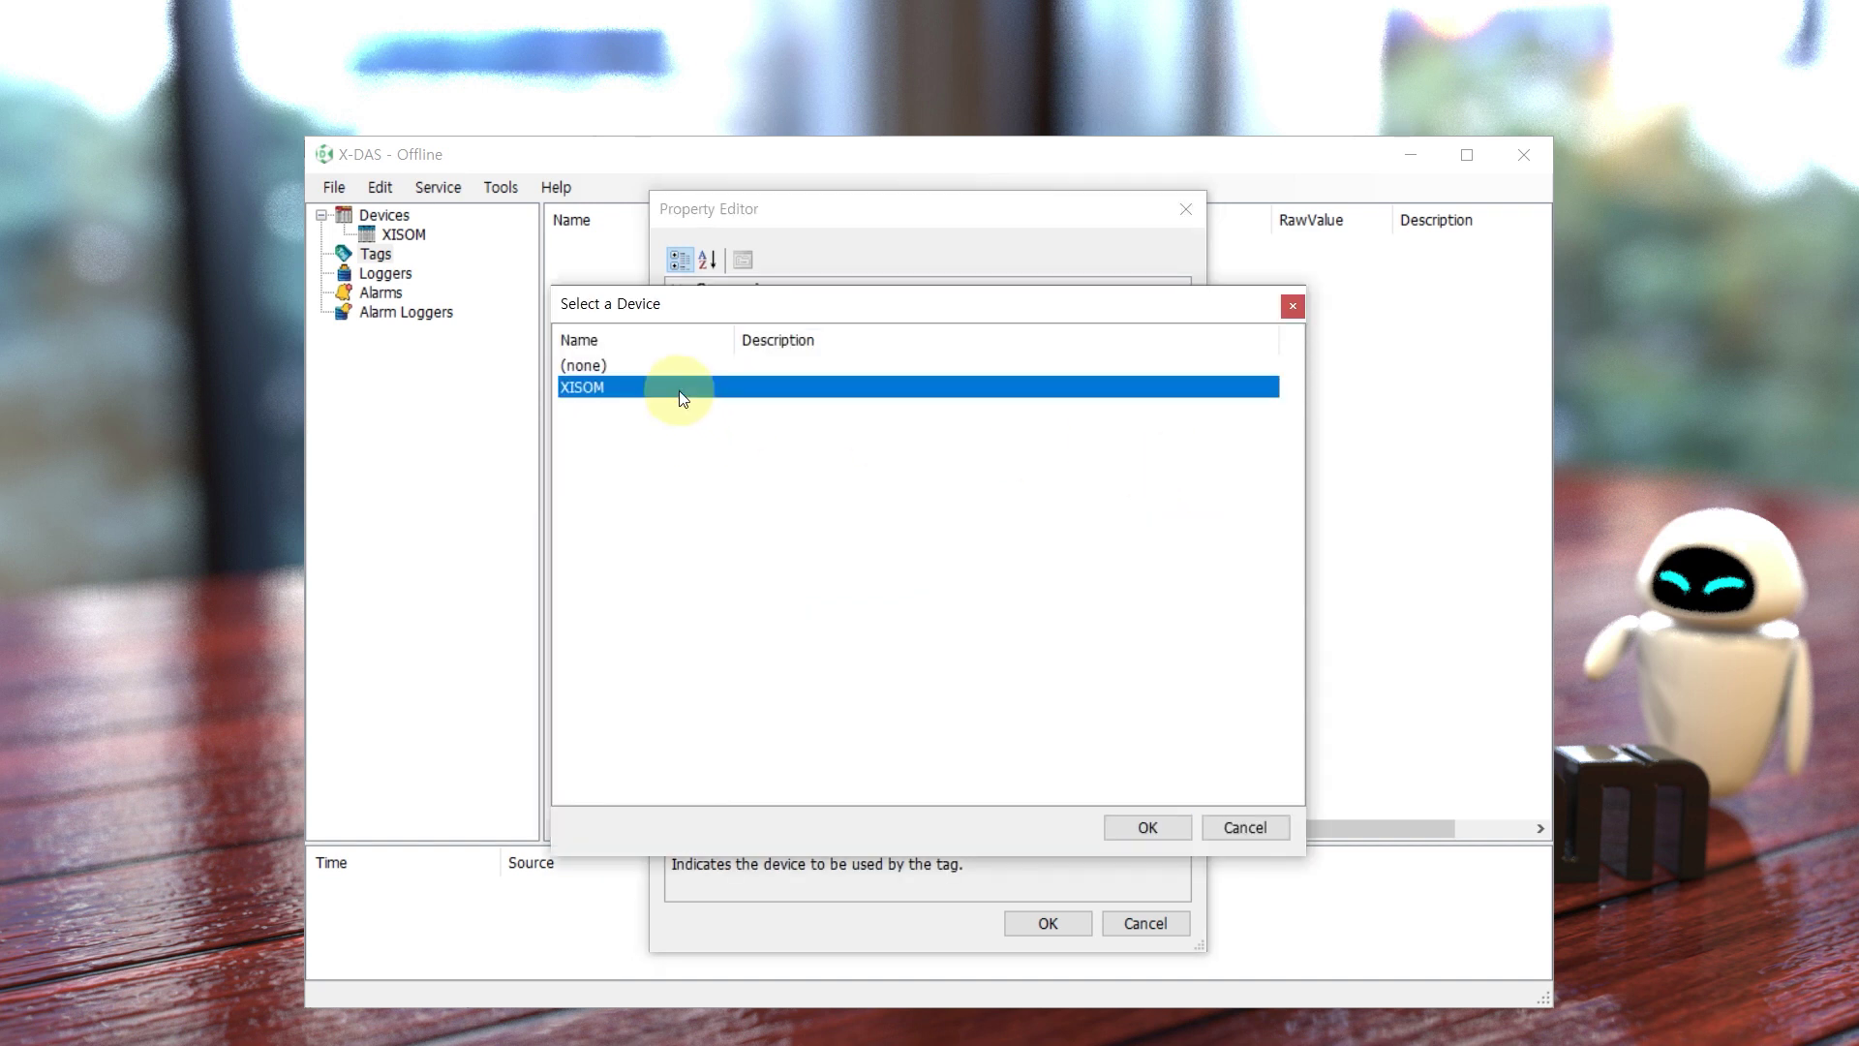
{"action": "left_click", "coordinate": [1166, 825]}
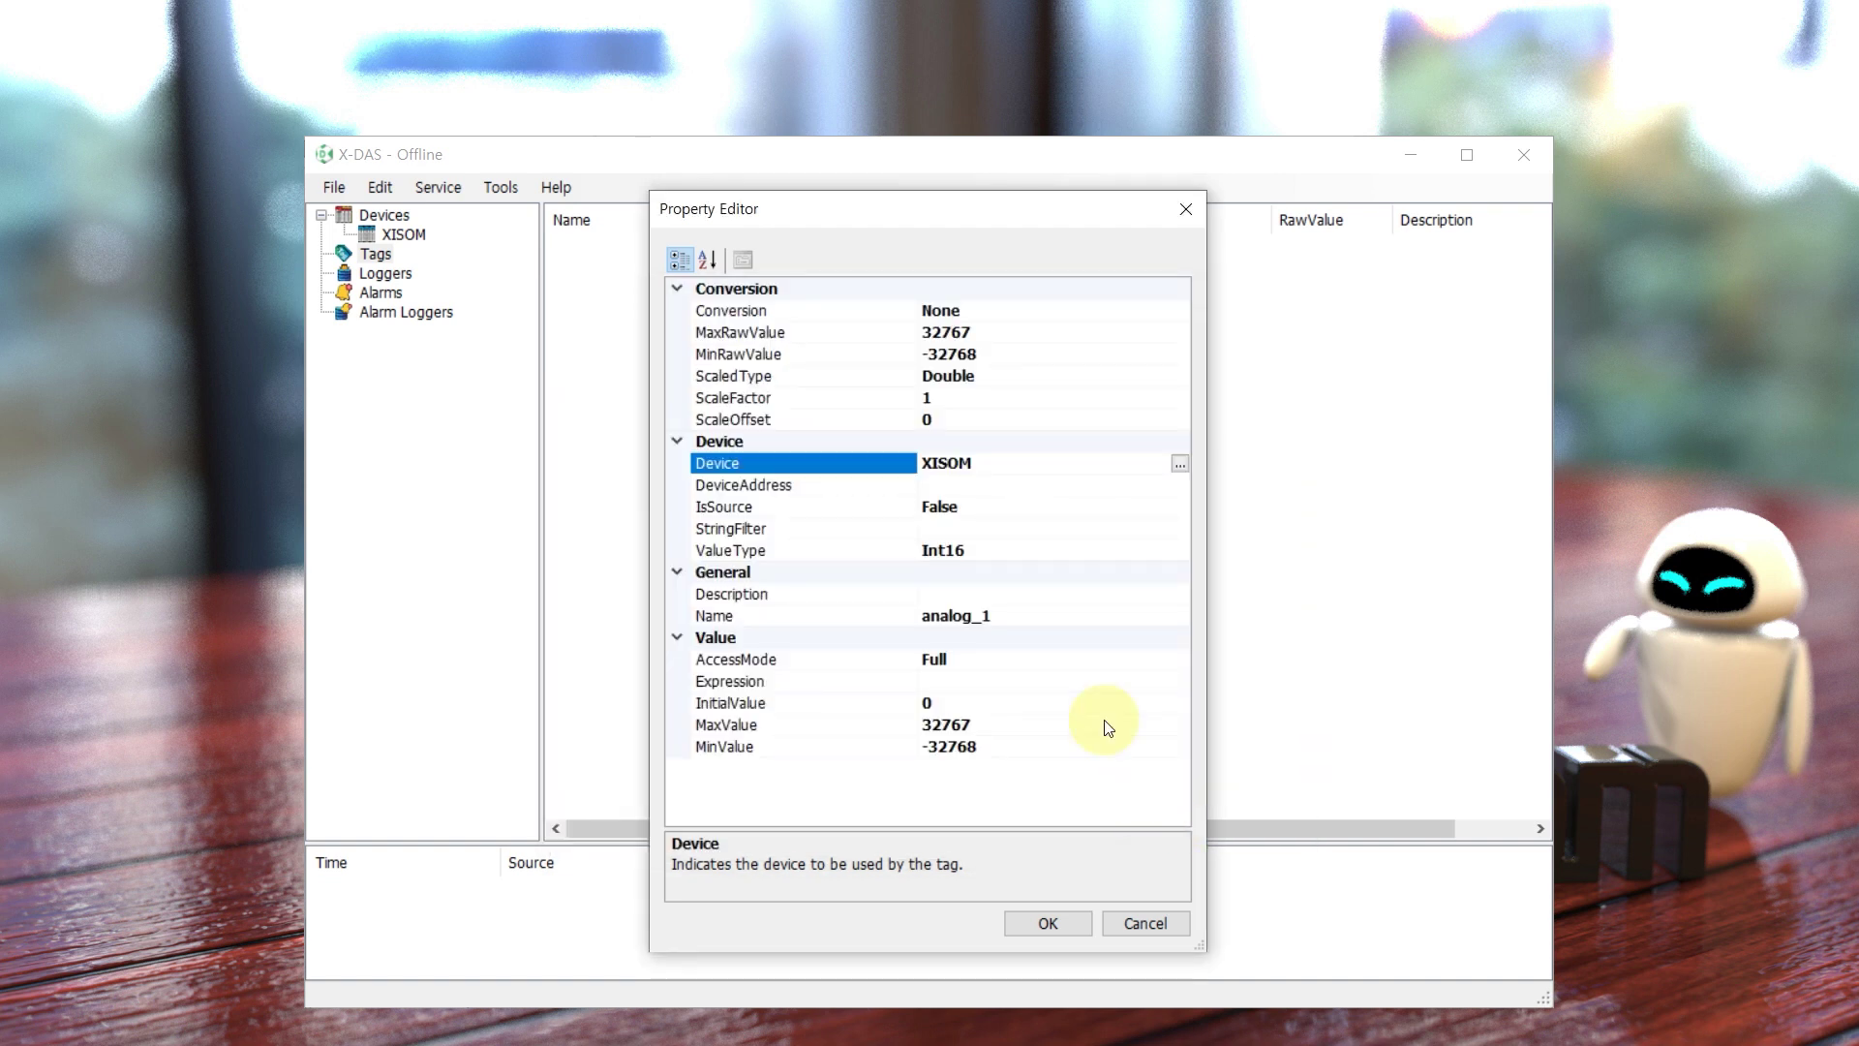
{"action": "left_click", "coordinate": [894, 485]}
{"action": "left_click", "coordinate": [990, 490]}
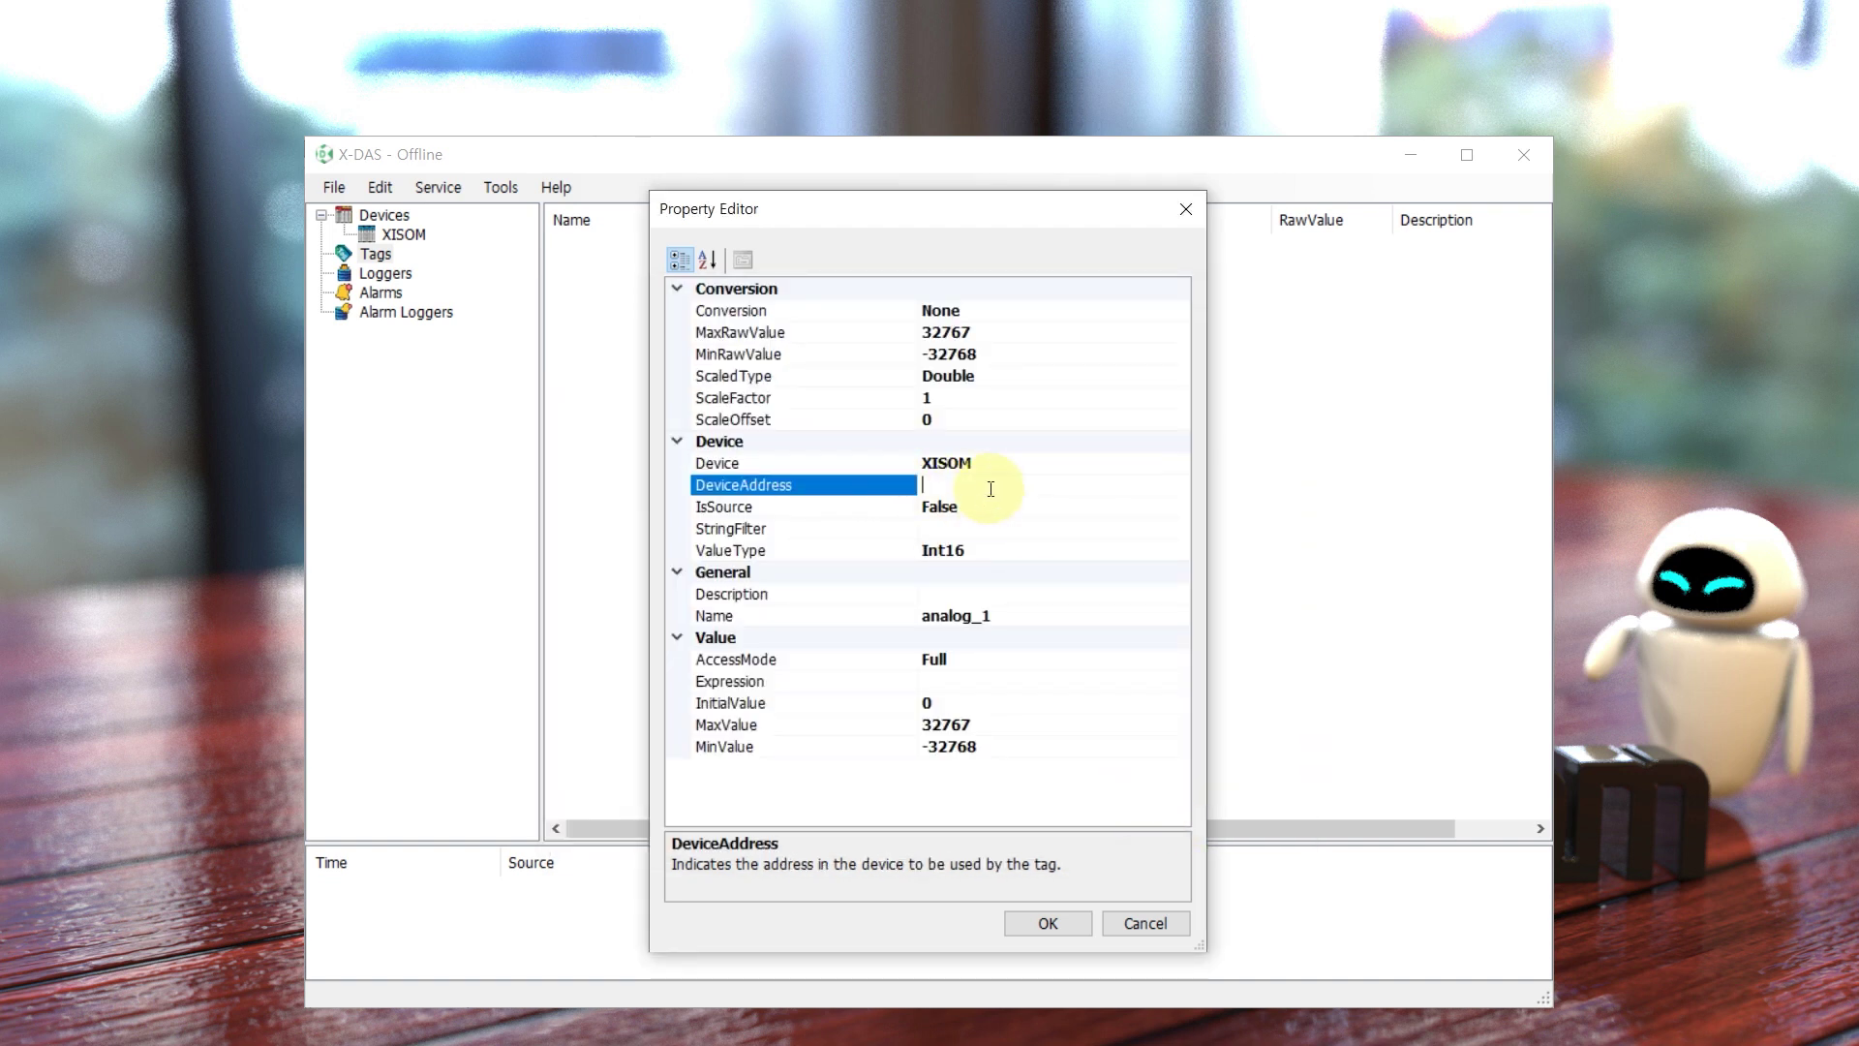
{"action": "type", "text": "D104"}
{"action": "left_click", "coordinate": [1076, 922]}
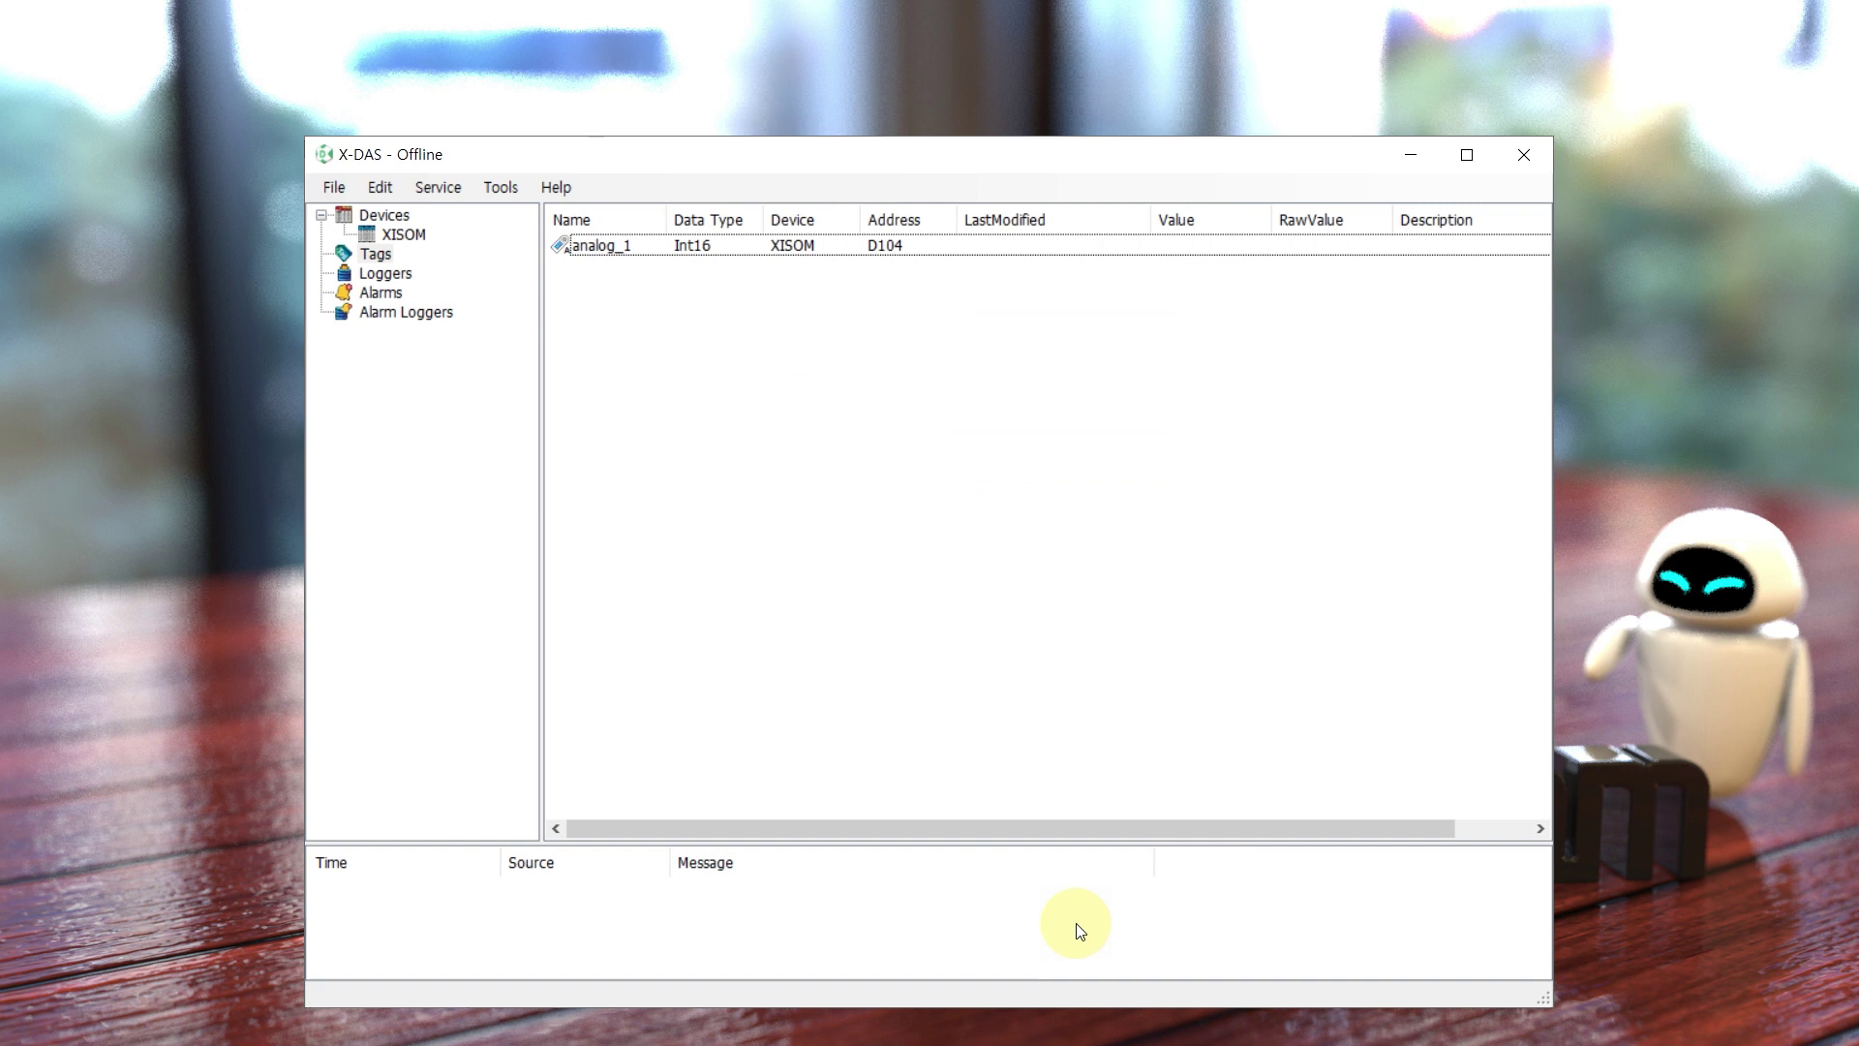
Step: Add a digital tag under Tags, linked to the XISOM device with device address D100.0
{"action": "right_click", "coordinate": [846, 349]}
{"action": "left_click", "coordinate": [867, 393]}
{"action": "left_click", "coordinate": [887, 356]}
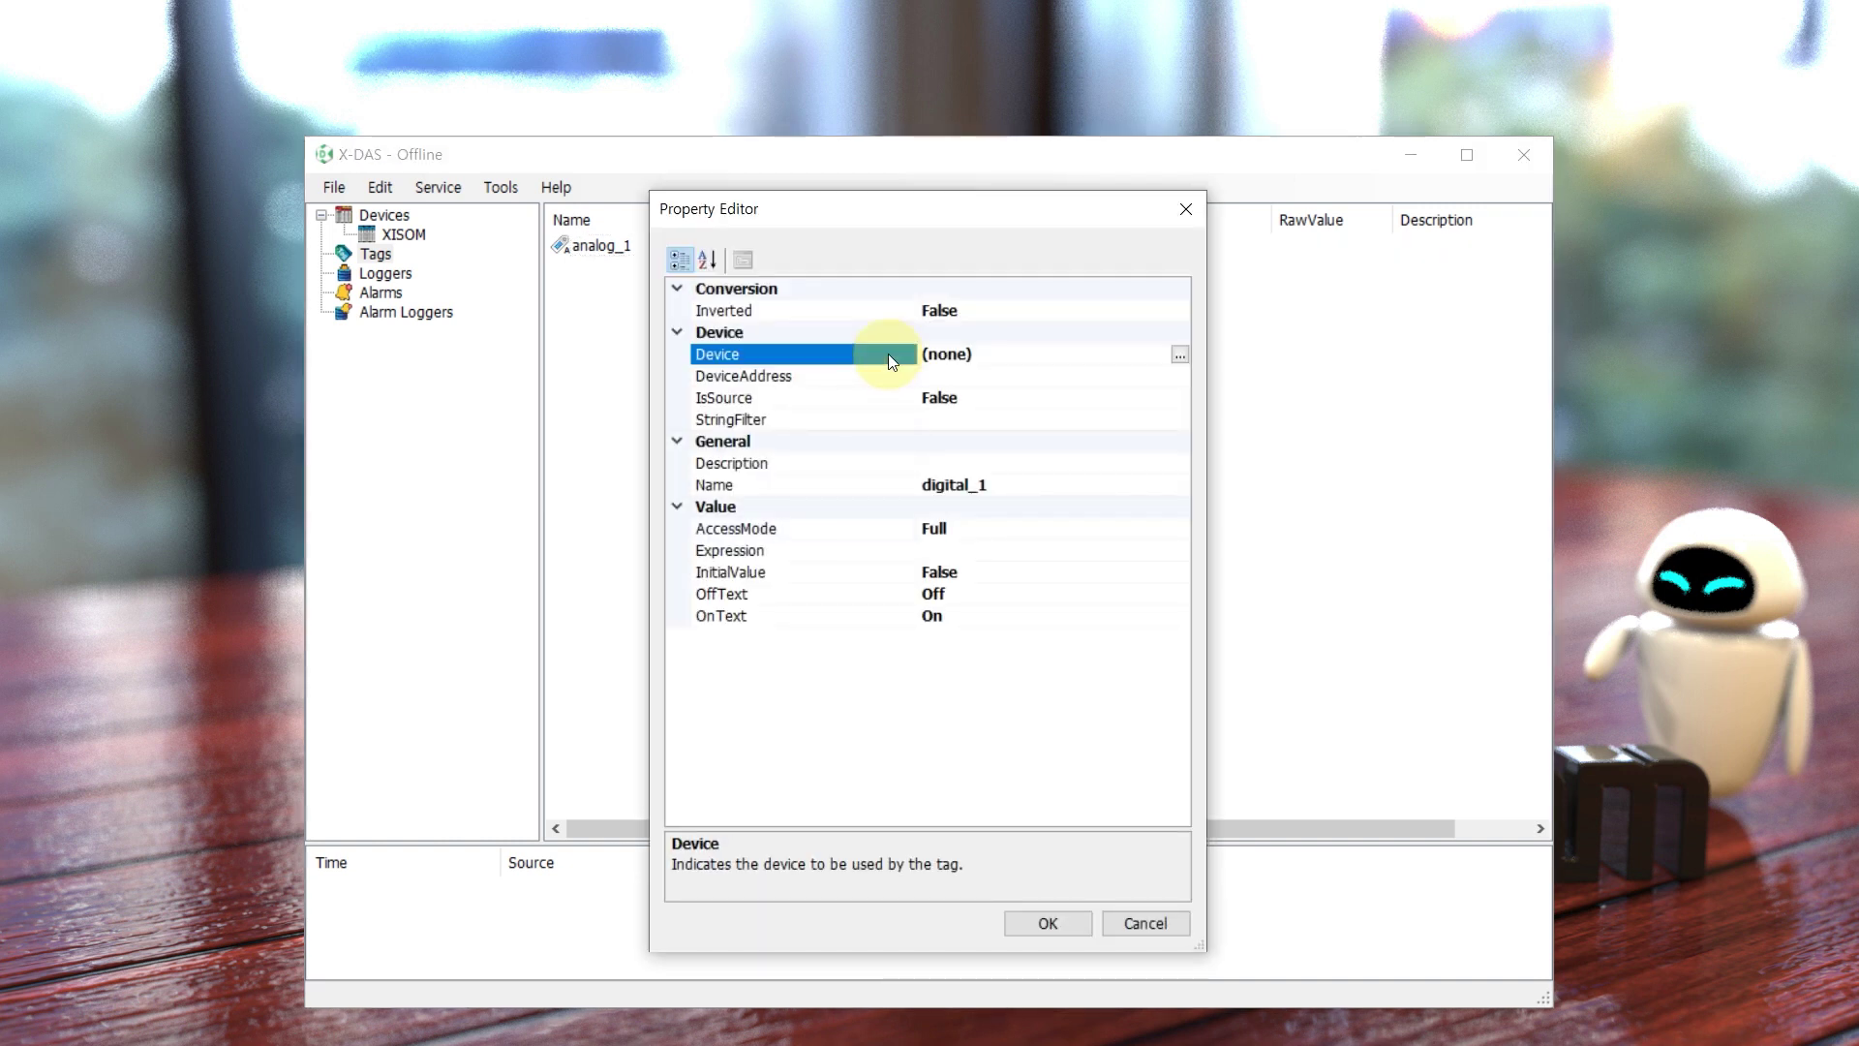
{"action": "left_click", "coordinate": [1179, 354]}
{"action": "left_click", "coordinate": [1113, 385]}
{"action": "left_click", "coordinate": [1152, 826]}
{"action": "left_click", "coordinate": [970, 376]}
{"action": "type", "text": "D100.0"}
{"action": "left_click", "coordinate": [1055, 922]}
Step: Add a string tag under Tags, linked to the XISOM device with device address D109
{"action": "right_click", "coordinate": [841, 352]}
{"action": "left_click", "coordinate": [852, 416]}
{"action": "left_click", "coordinate": [848, 311]}
{"action": "left_click", "coordinate": [1178, 310]}
{"action": "left_click", "coordinate": [905, 386]}
{"action": "left_click", "coordinate": [1131, 824]}
{"action": "left_click", "coordinate": [983, 334]}
{"action": "type", "text": "D109"}
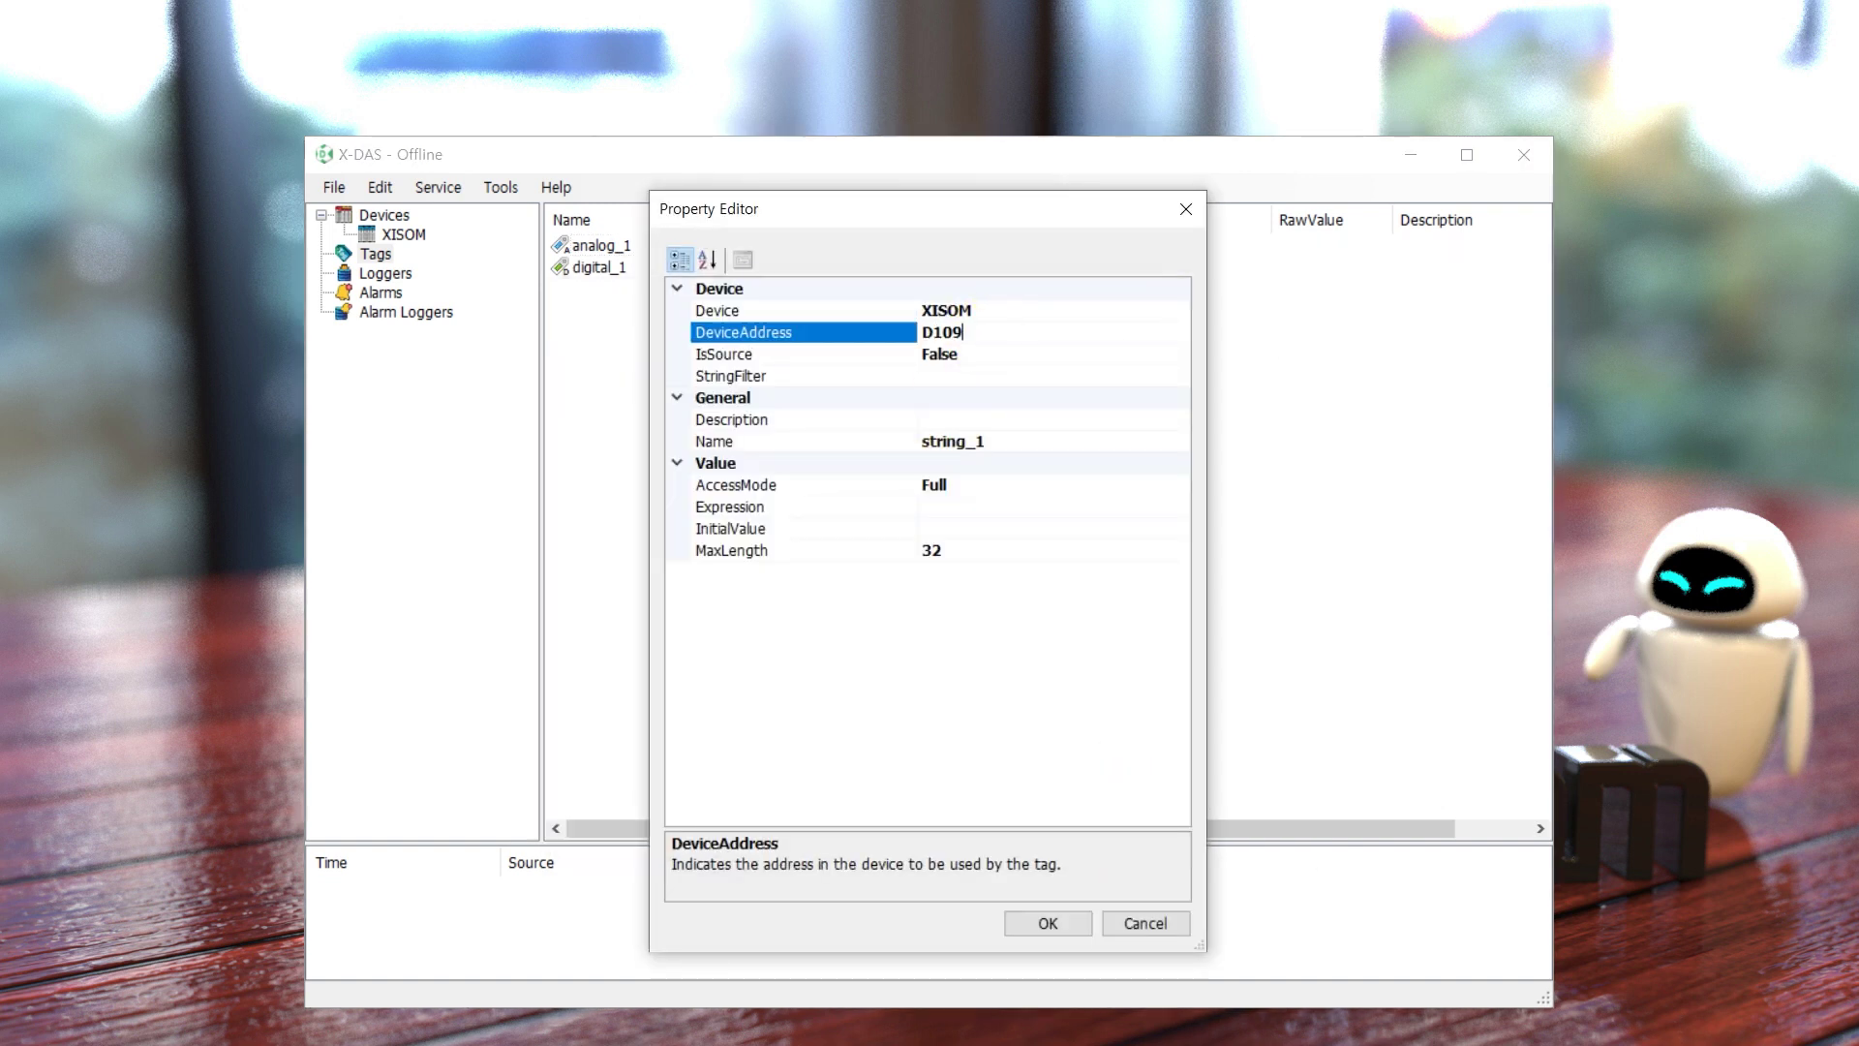
{"action": "left_click", "coordinate": [1052, 920]}
Step: Add a new tag group under Tags, keeping its default properties
{"action": "right_click", "coordinate": [837, 359]}
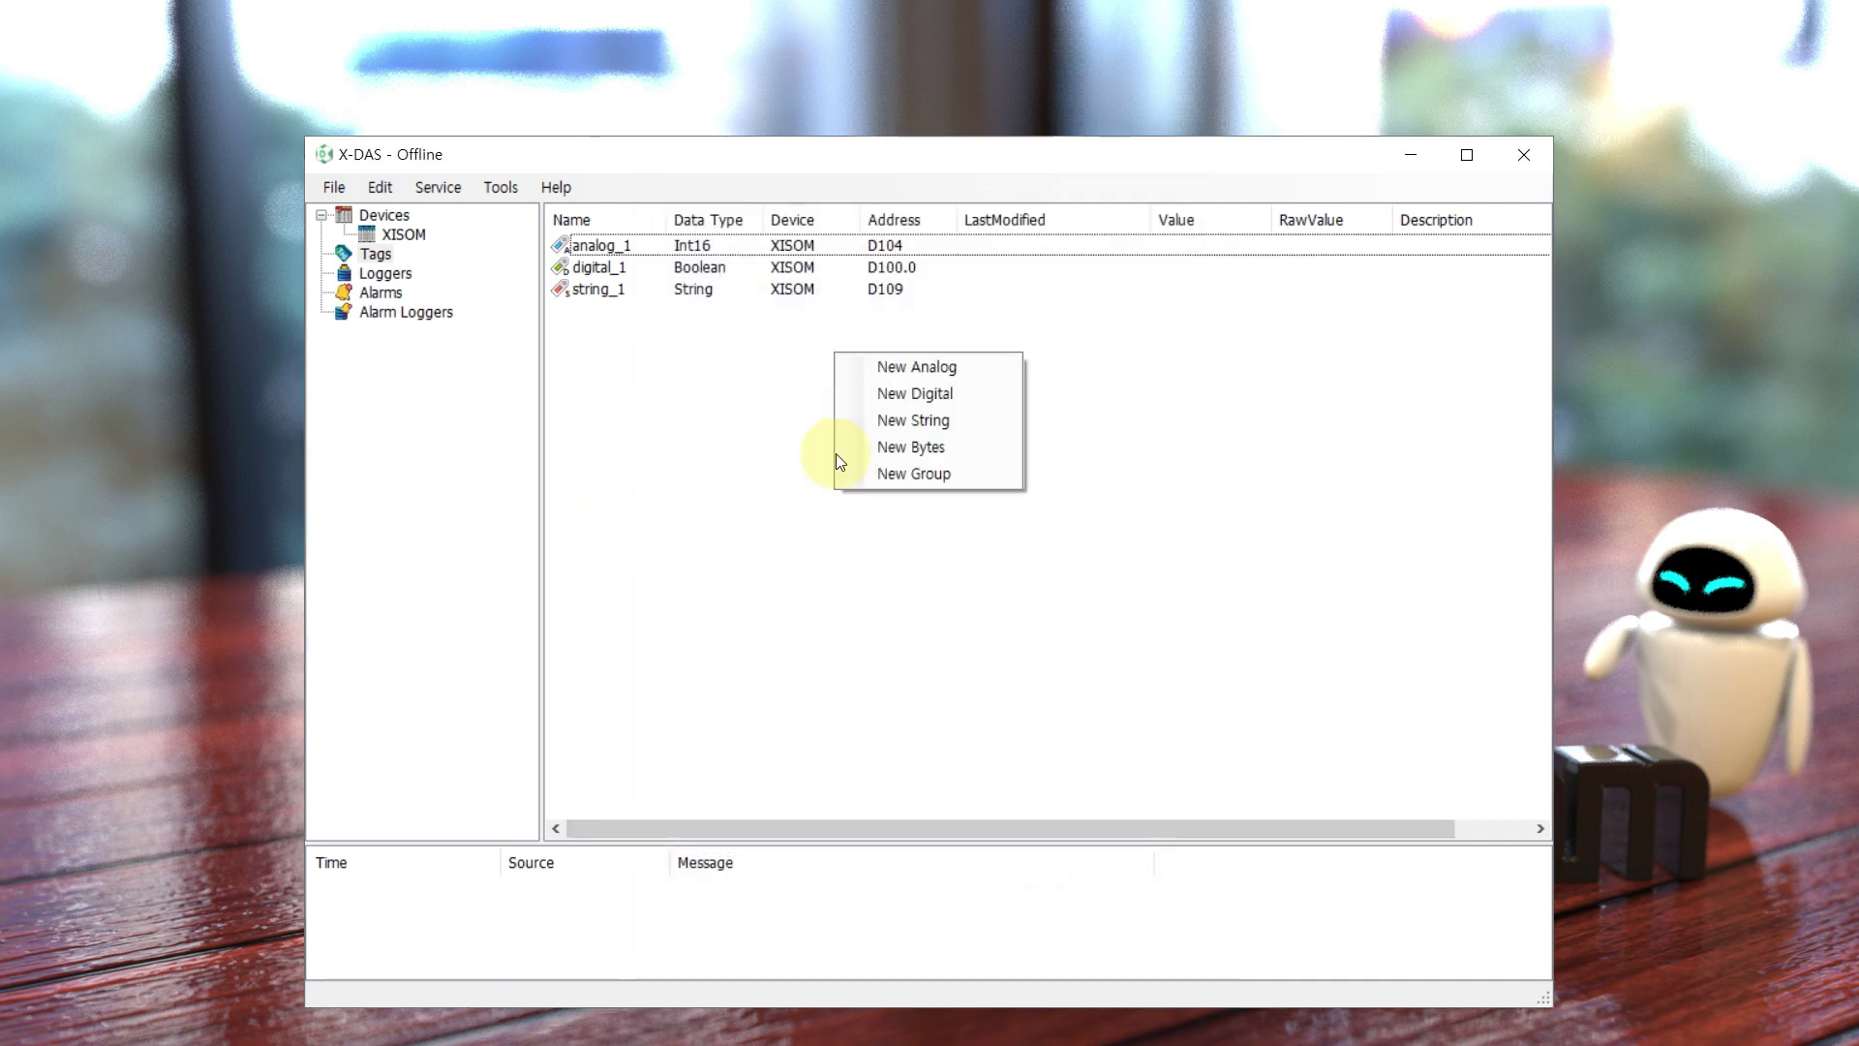
{"action": "left_click", "coordinate": [852, 477]}
{"action": "left_click", "coordinate": [1055, 918]}
Step: Add an analog tag inside the new tag group, linked to the XISOM device with device address D103
{"action": "left_click", "coordinate": [410, 273]}
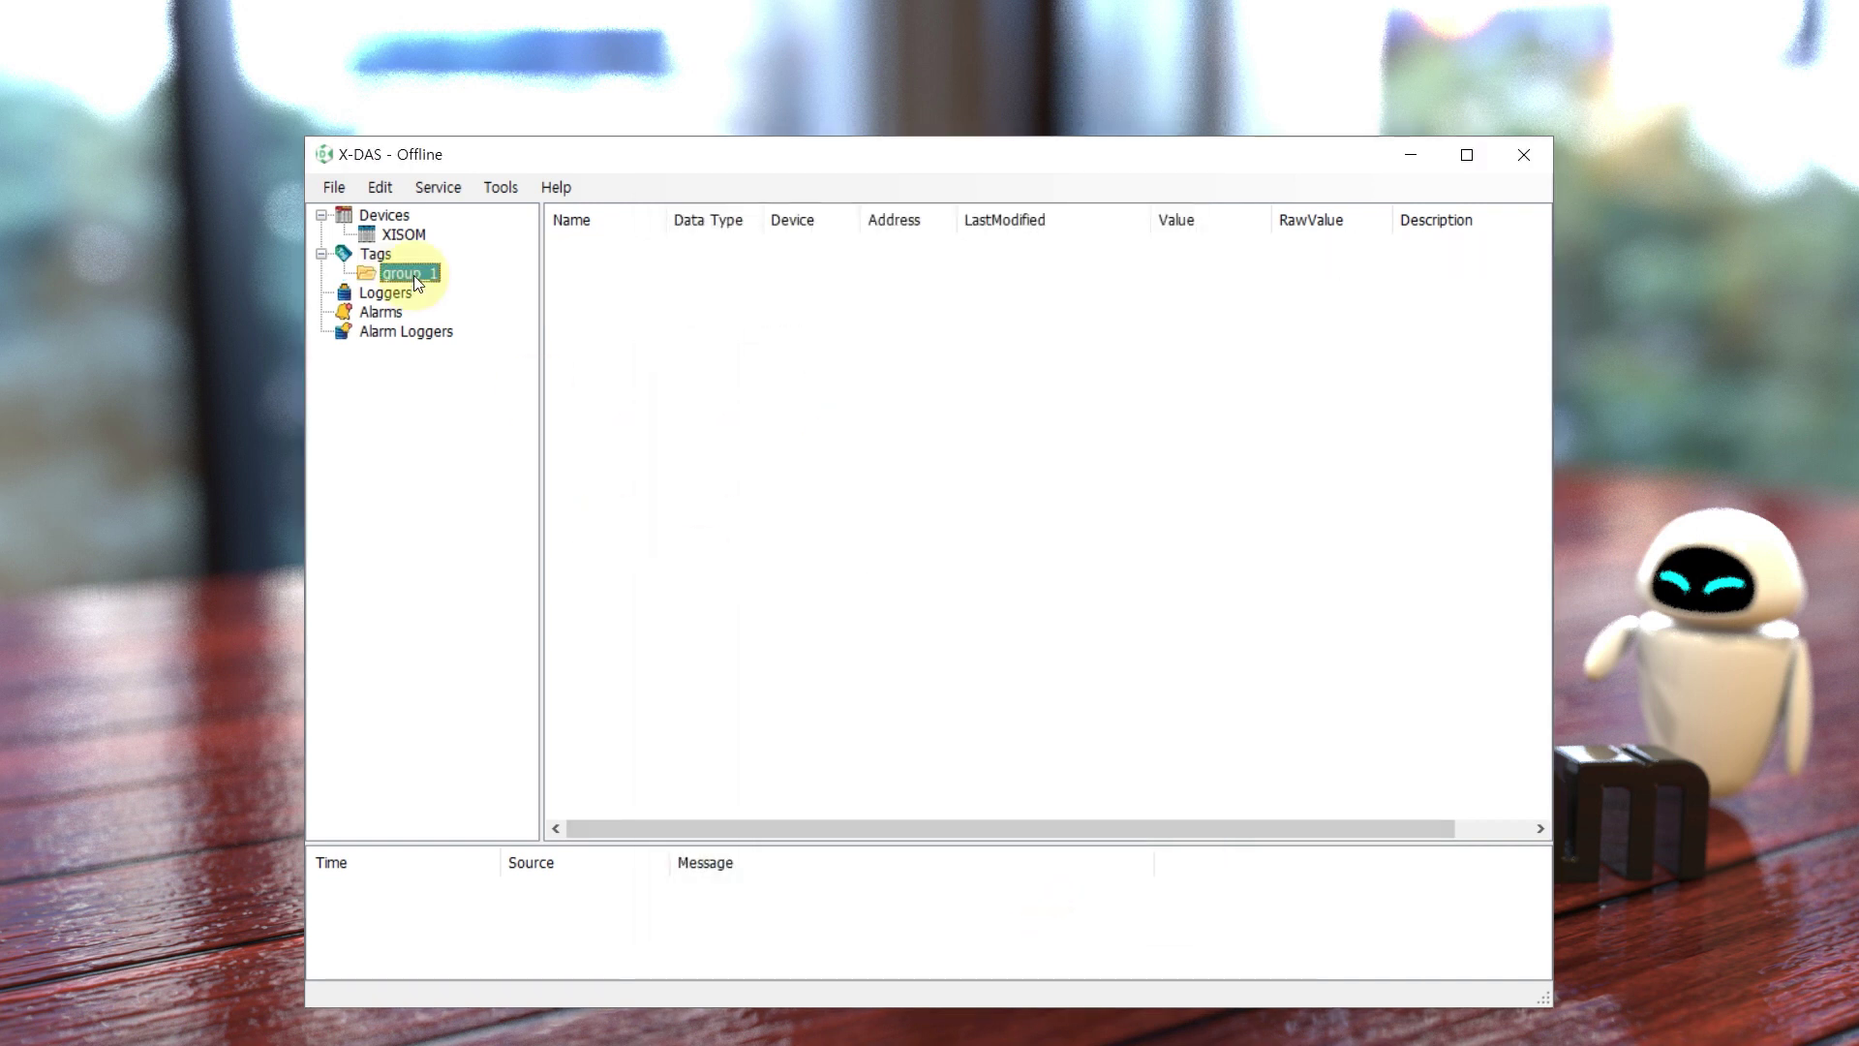
{"action": "right_click", "coordinate": [697, 295]}
{"action": "left_click", "coordinate": [718, 316]}
{"action": "left_click", "coordinate": [848, 465]}
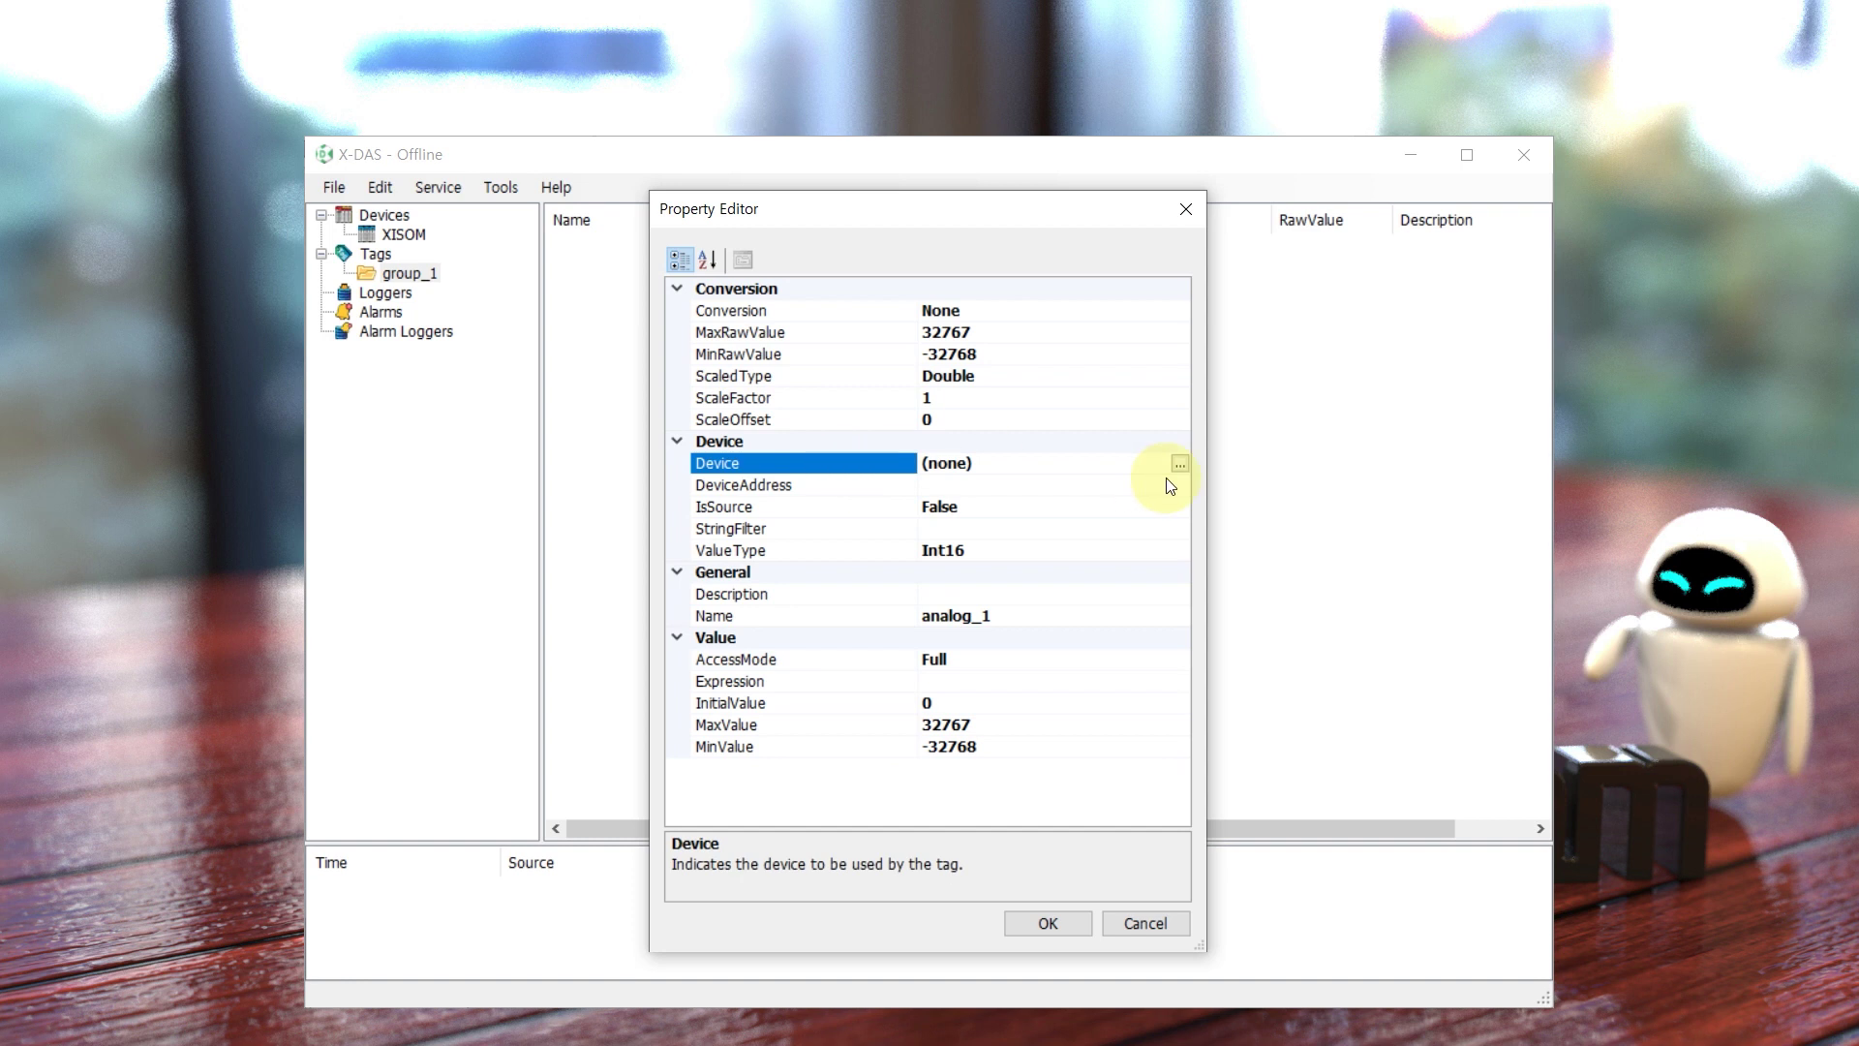
{"action": "left_click", "coordinate": [1179, 463]}
{"action": "left_click", "coordinate": [676, 385]}
{"action": "left_click", "coordinate": [1173, 823]}
{"action": "left_click", "coordinate": [980, 486]}
{"action": "type", "text": "D103"}
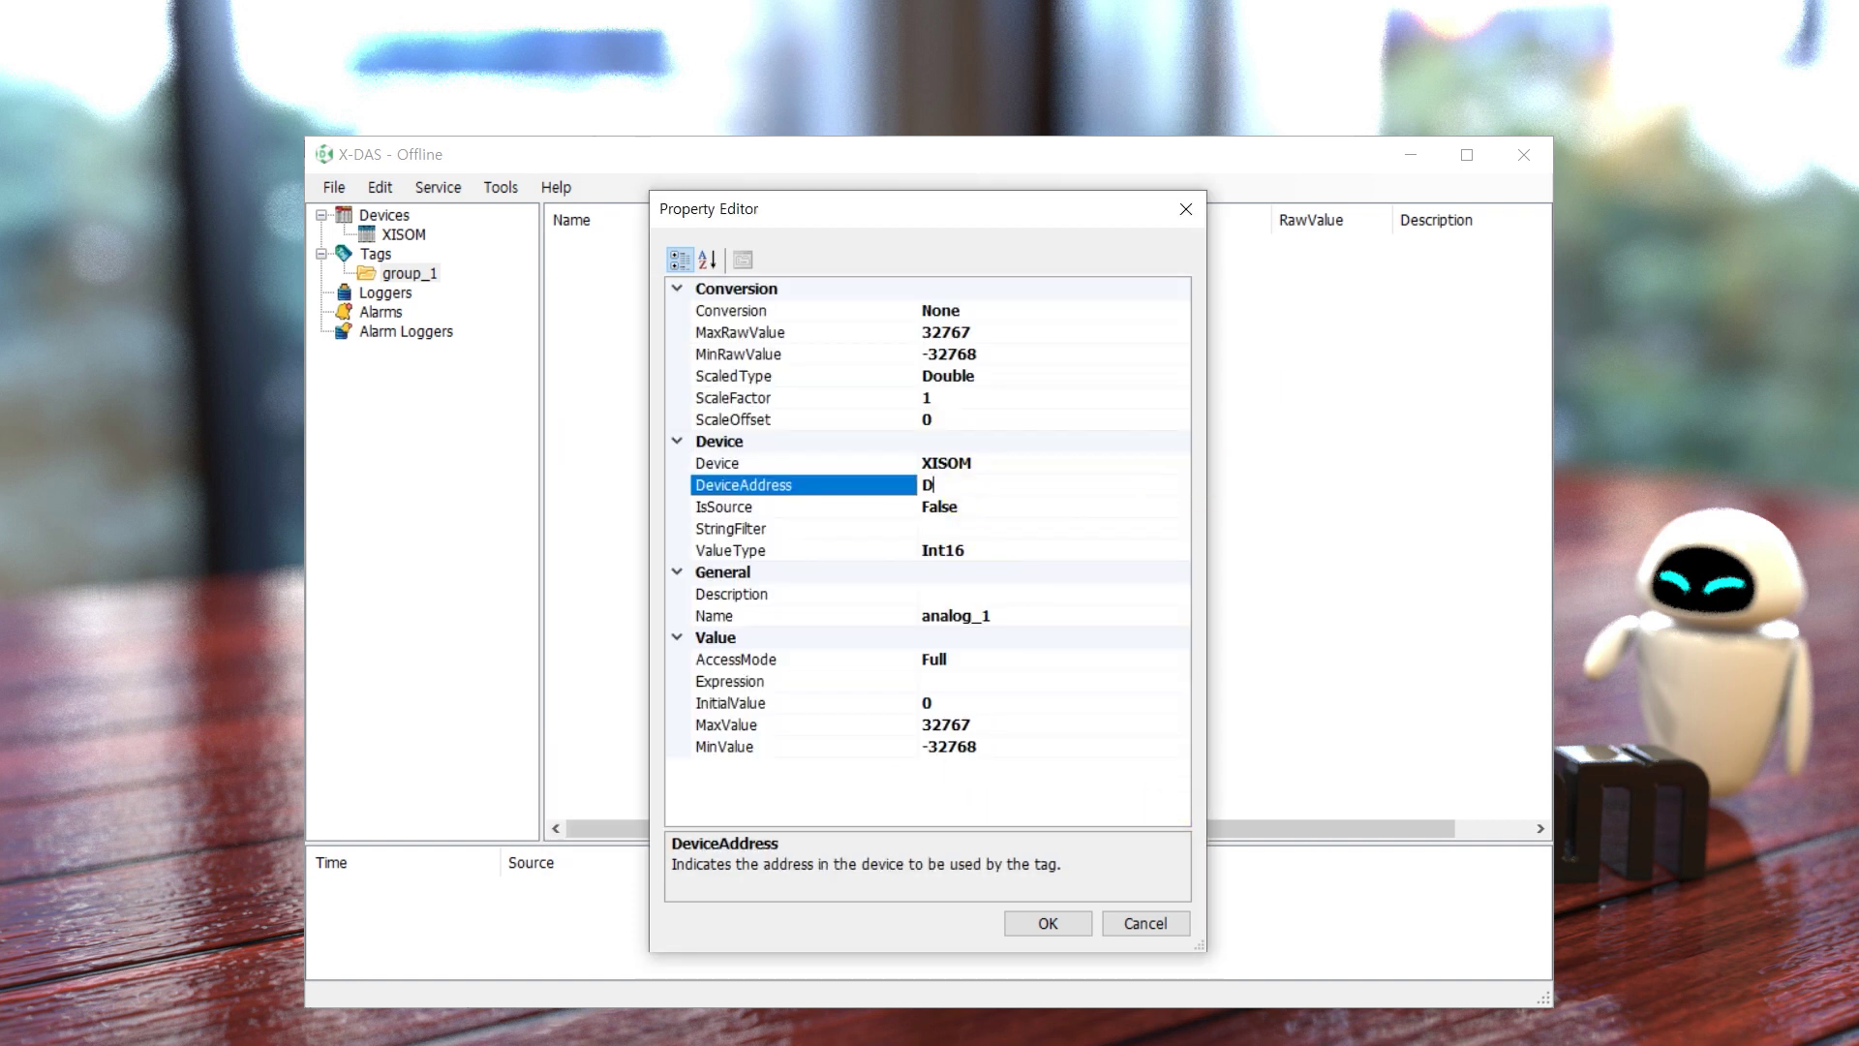
{"action": "left_click", "coordinate": [1047, 923]}
Step: Add a digital tag inside the tag group, linked to the XISOM device with device address D110.9
{"action": "right_click", "coordinate": [796, 320]}
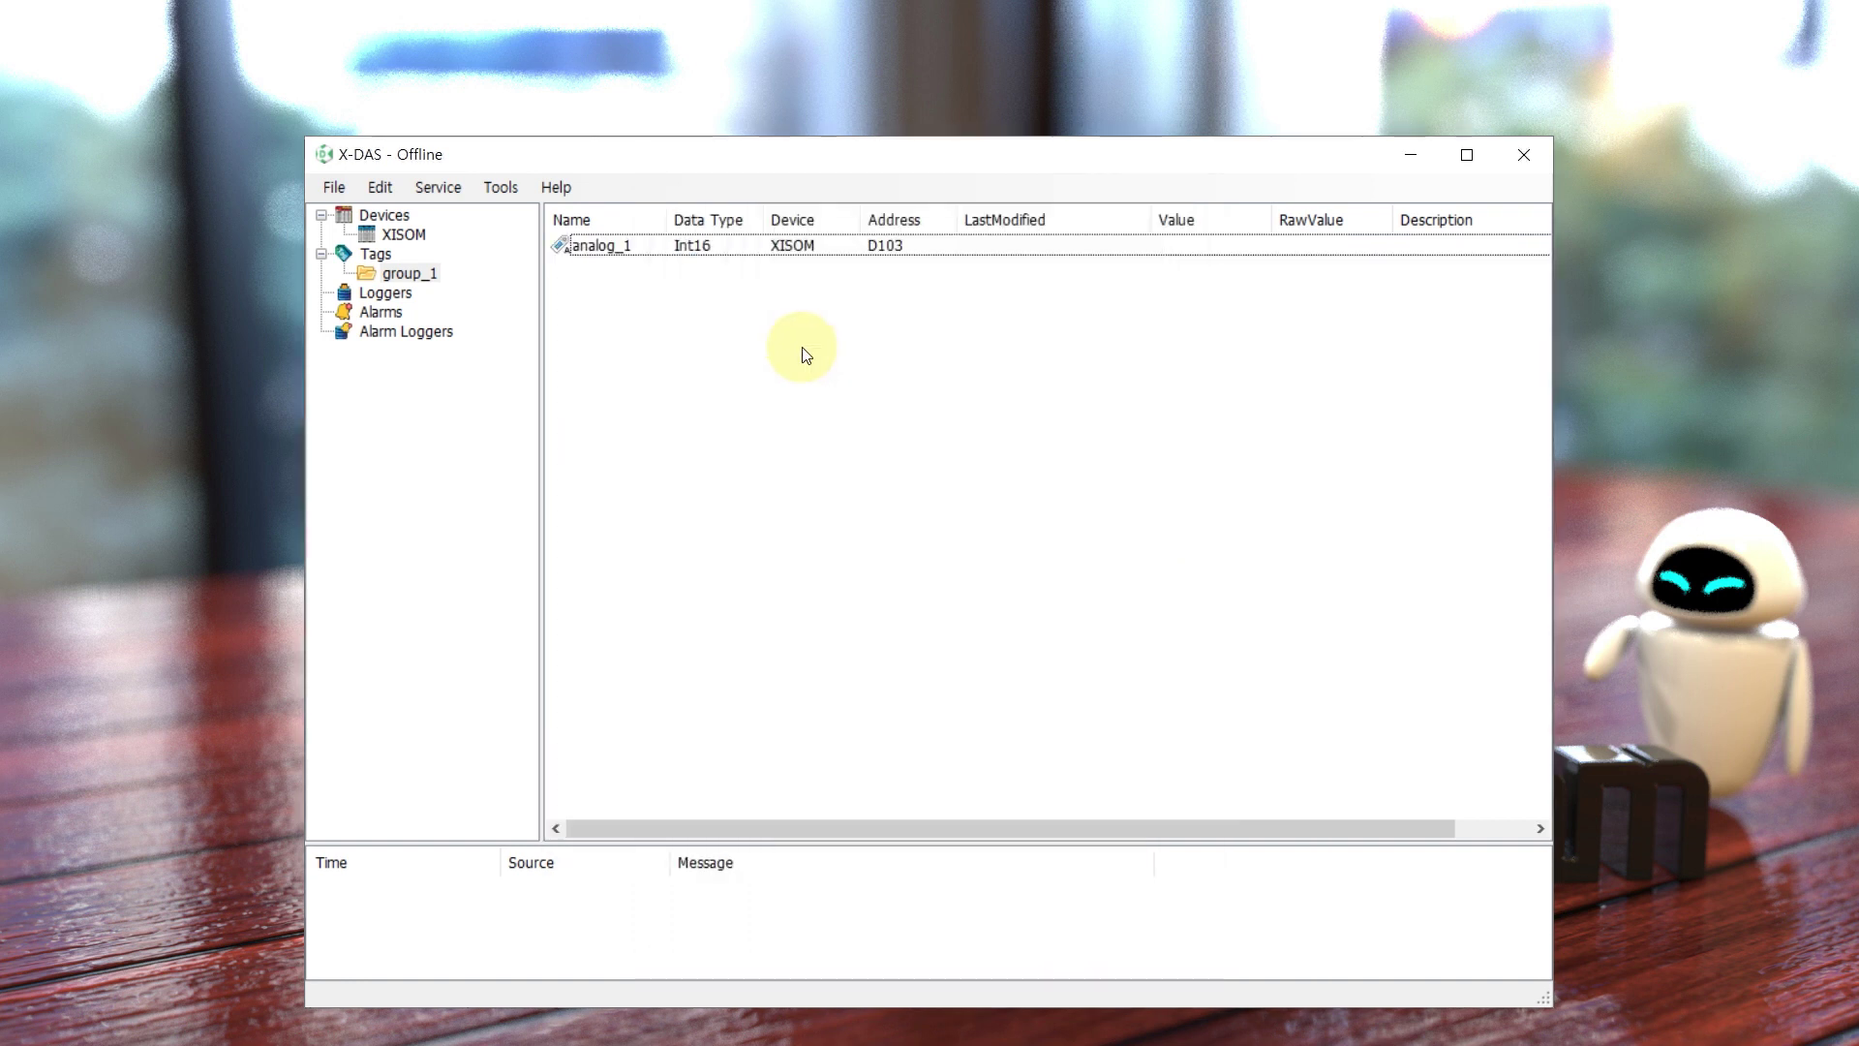
{"action": "left_click", "coordinate": [802, 349]}
{"action": "left_click", "coordinate": [809, 356]}
{"action": "left_click", "coordinate": [1180, 355]}
{"action": "left_click", "coordinate": [792, 388]}
{"action": "left_click", "coordinate": [1148, 827]}
{"action": "left_click", "coordinate": [985, 376]}
{"action": "type", "text": "D110.9"}
{"action": "left_click", "coordinate": [1071, 931]}
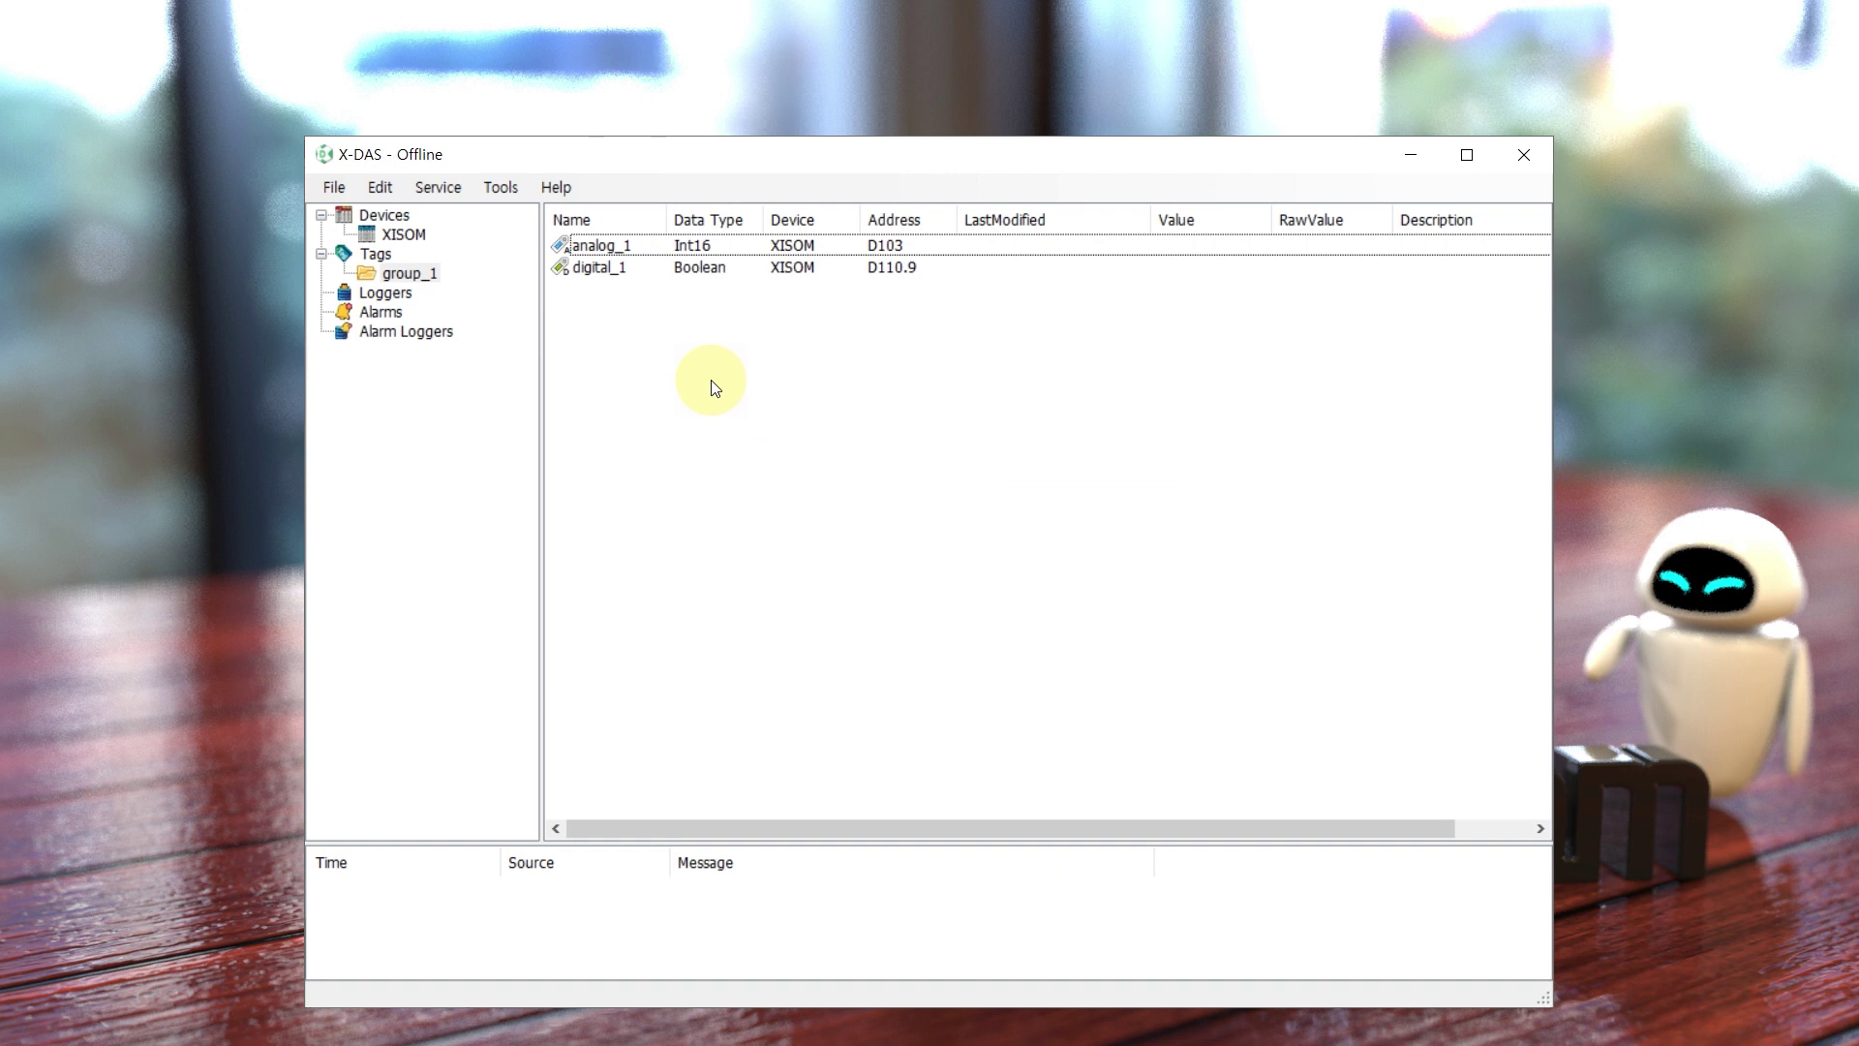
Step: Start the X-DAS service
{"action": "left_click", "coordinate": [463, 190]}
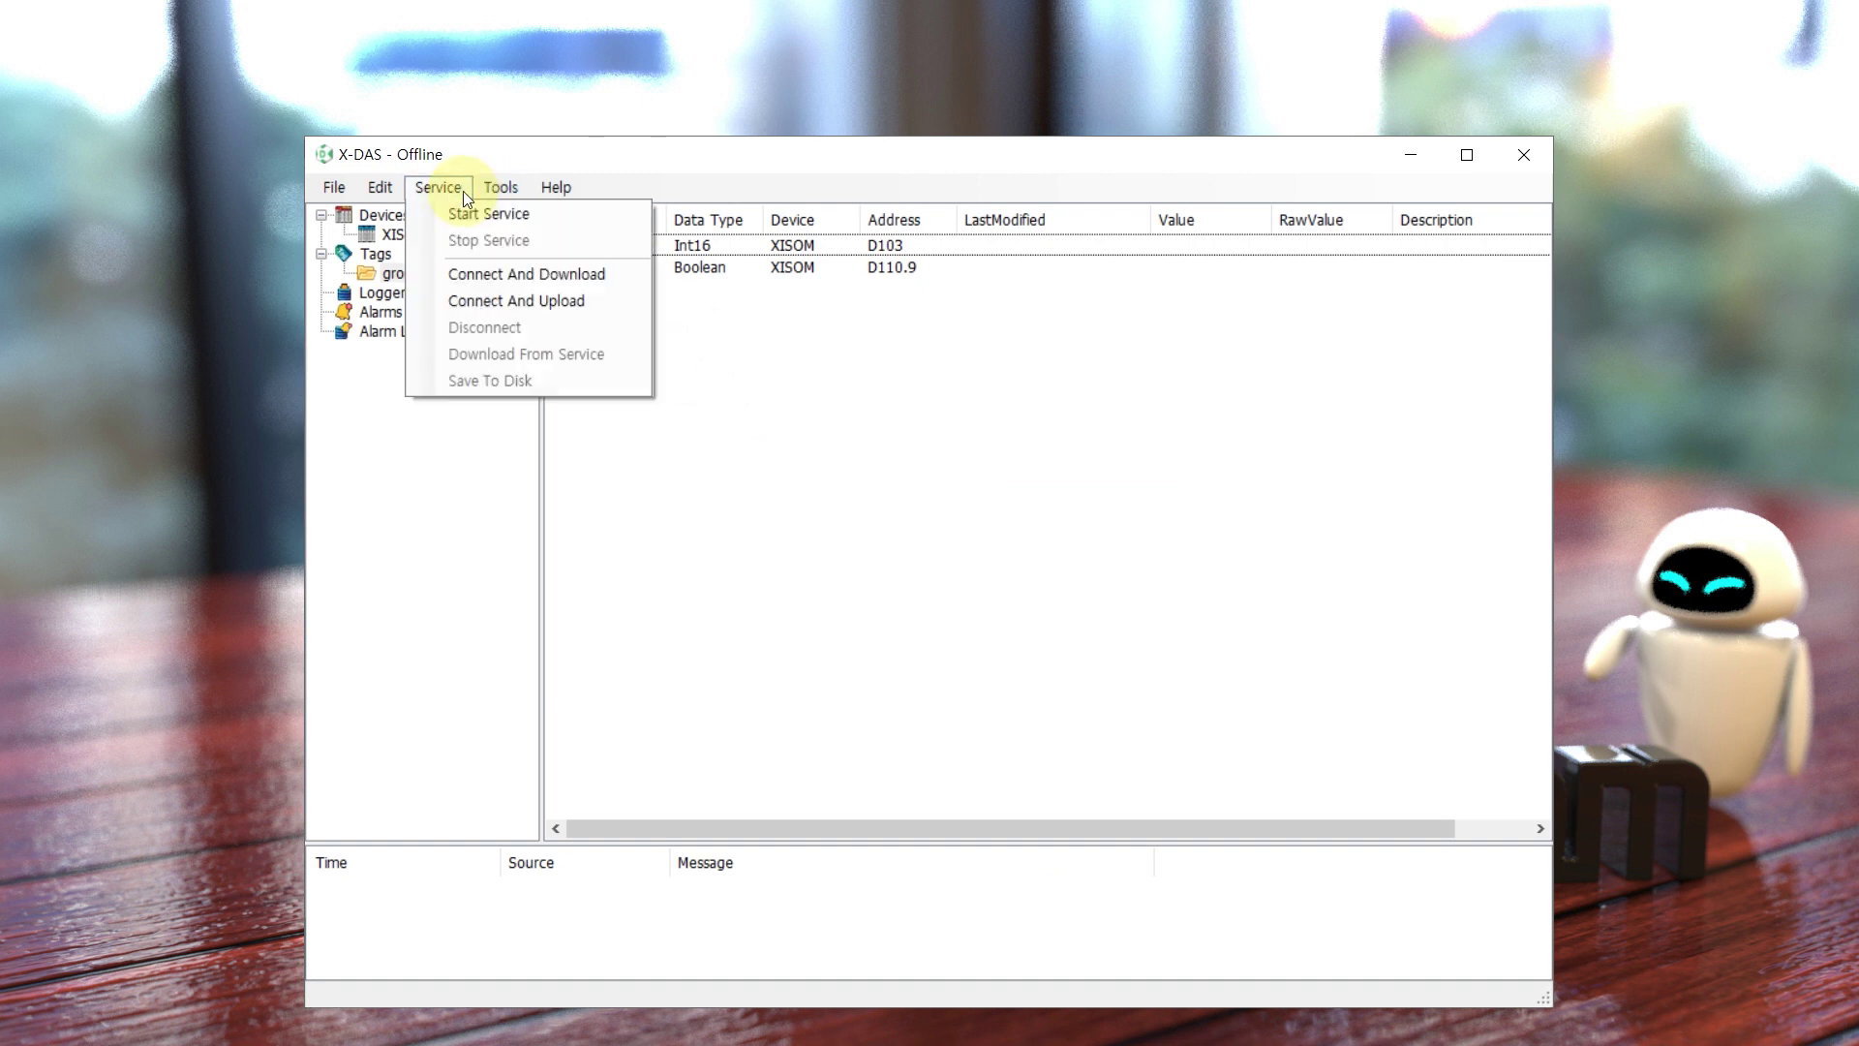
{"action": "mouse_move", "coordinate": [503, 189]}
{"action": "mouse_move", "coordinate": [441, 188]}
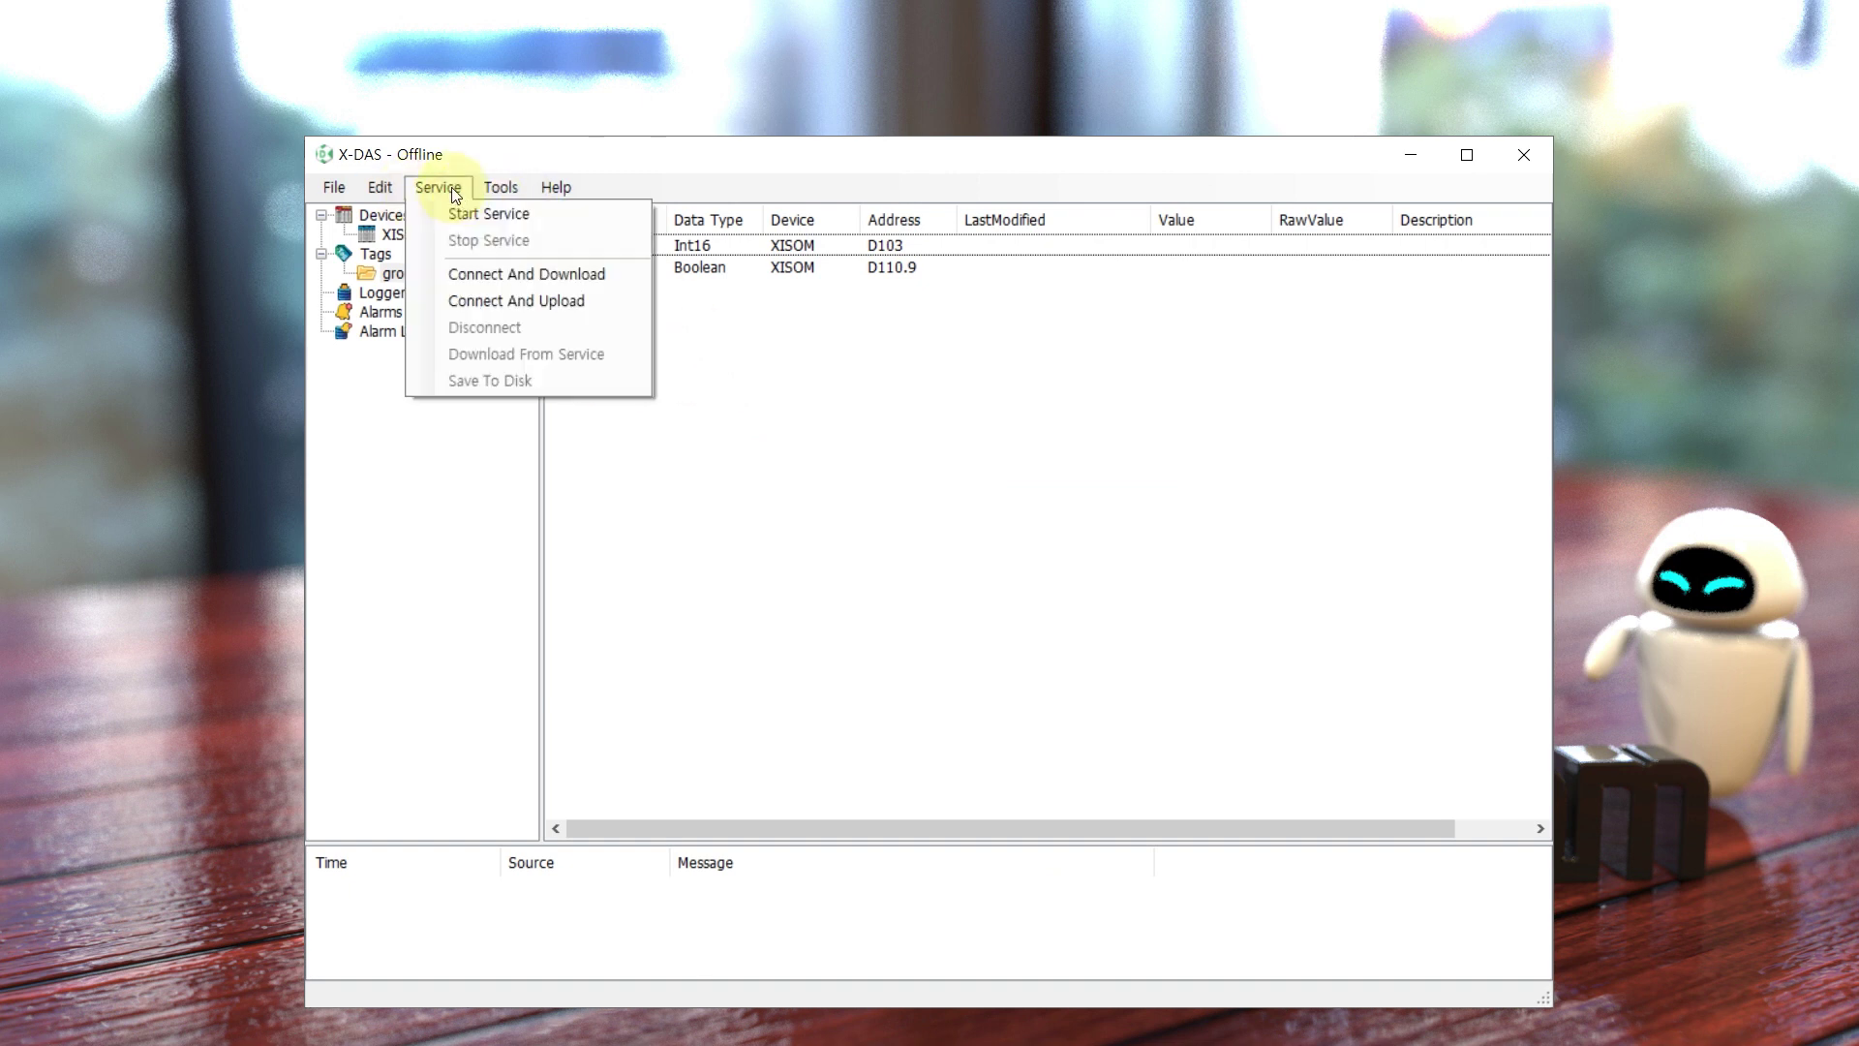
{"action": "left_click", "coordinate": [583, 219]}
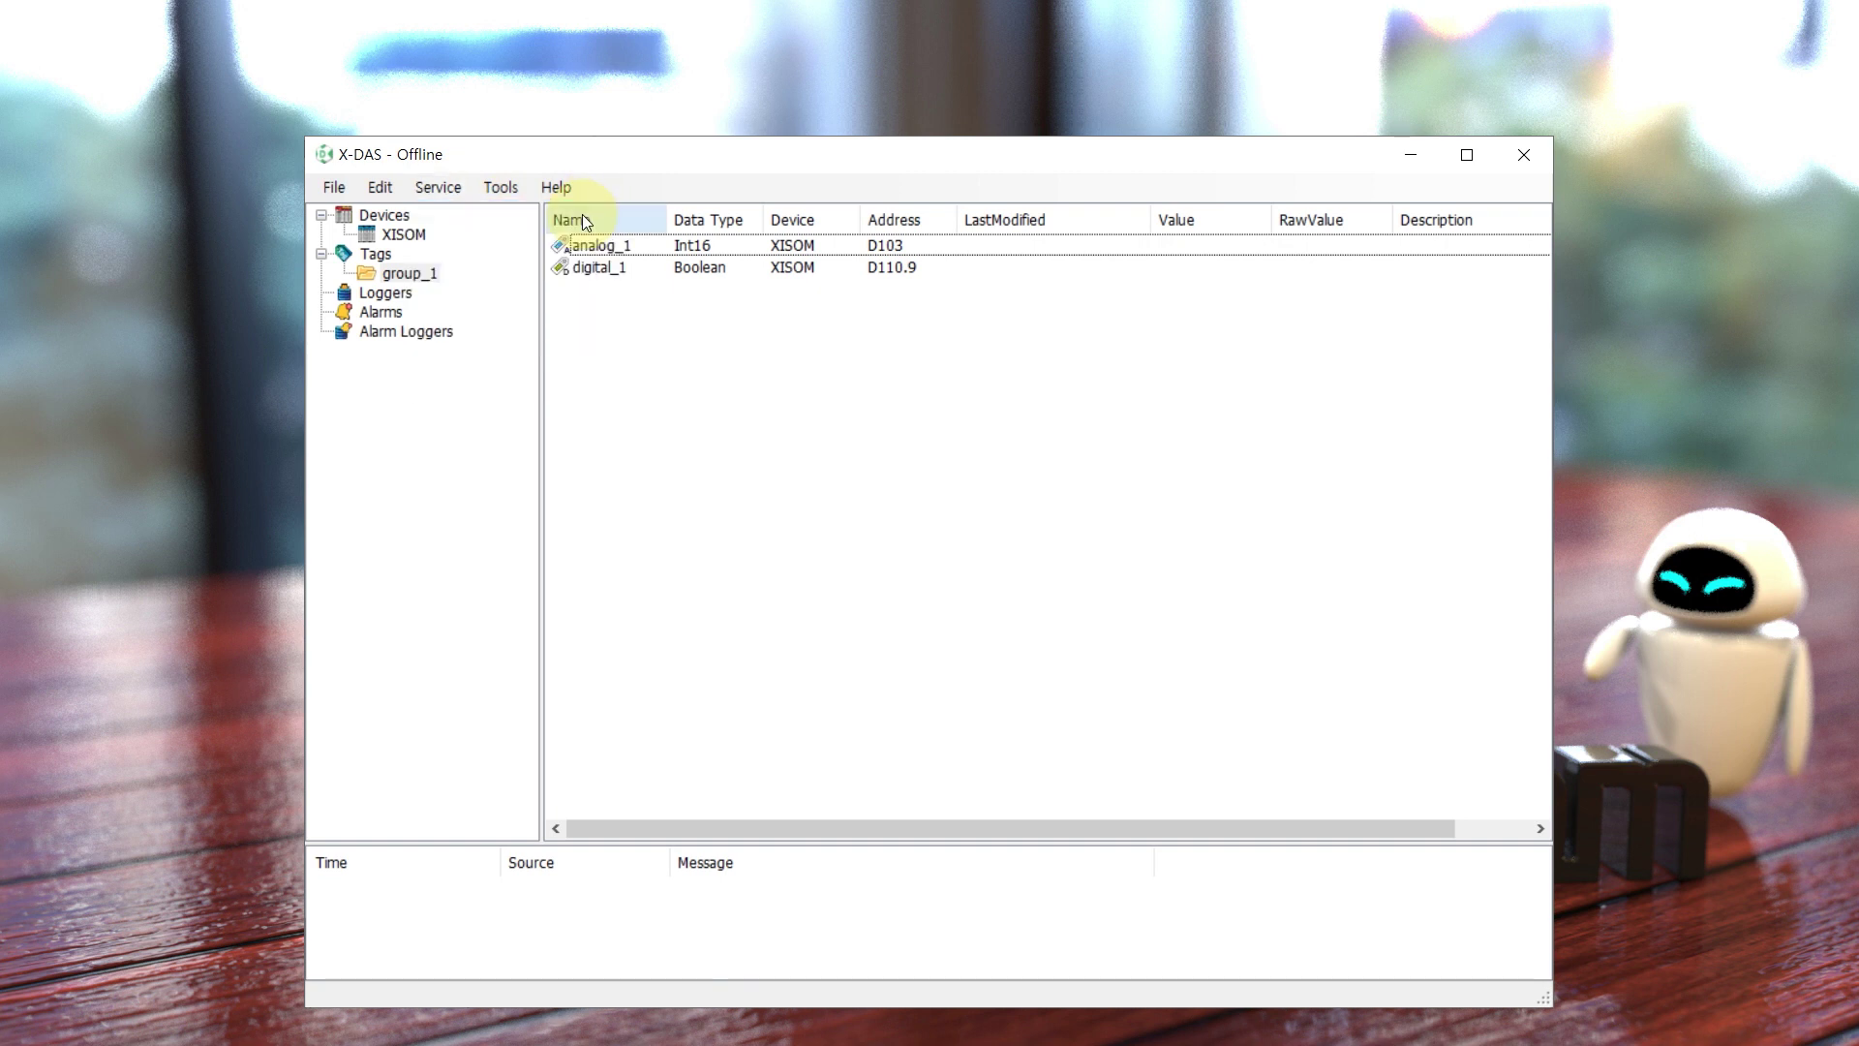
Step: Connect to the service and upload the current project to it, declining to save the service's runtime project
{"action": "left_click", "coordinate": [461, 189]}
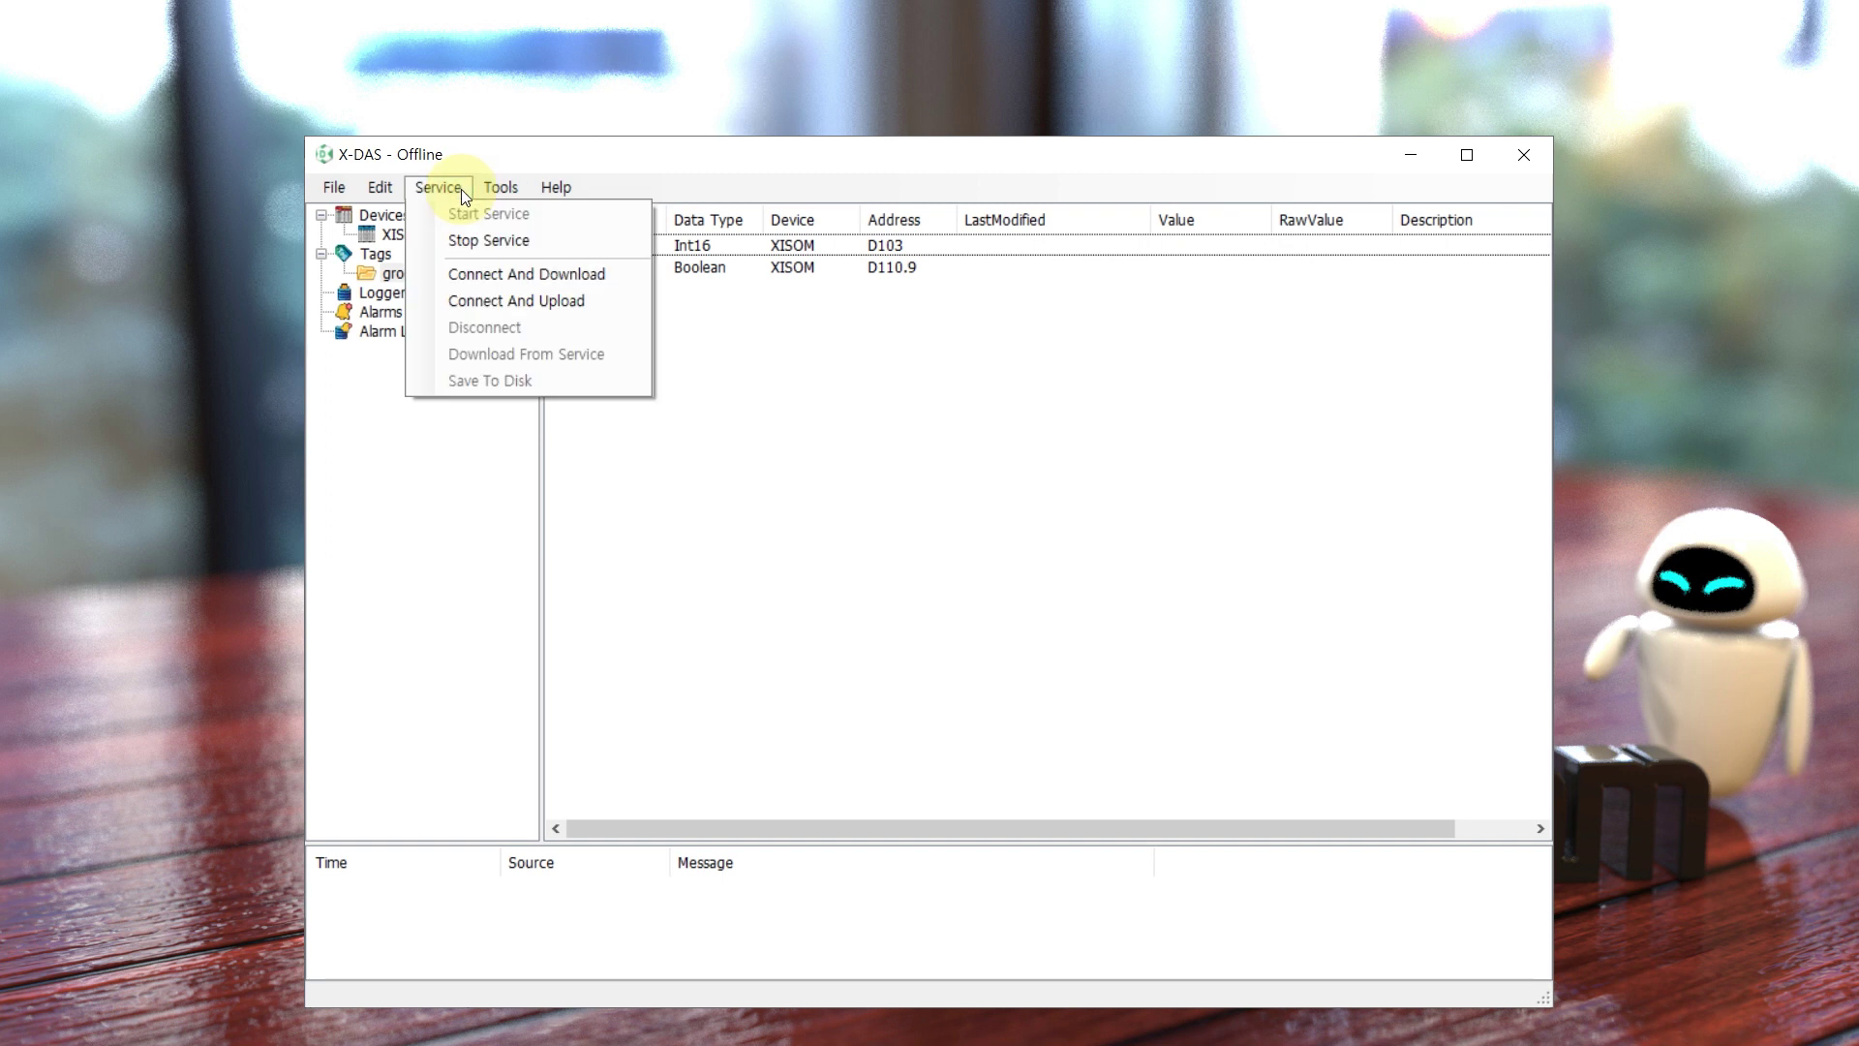
{"action": "left_click", "coordinate": [618, 302]}
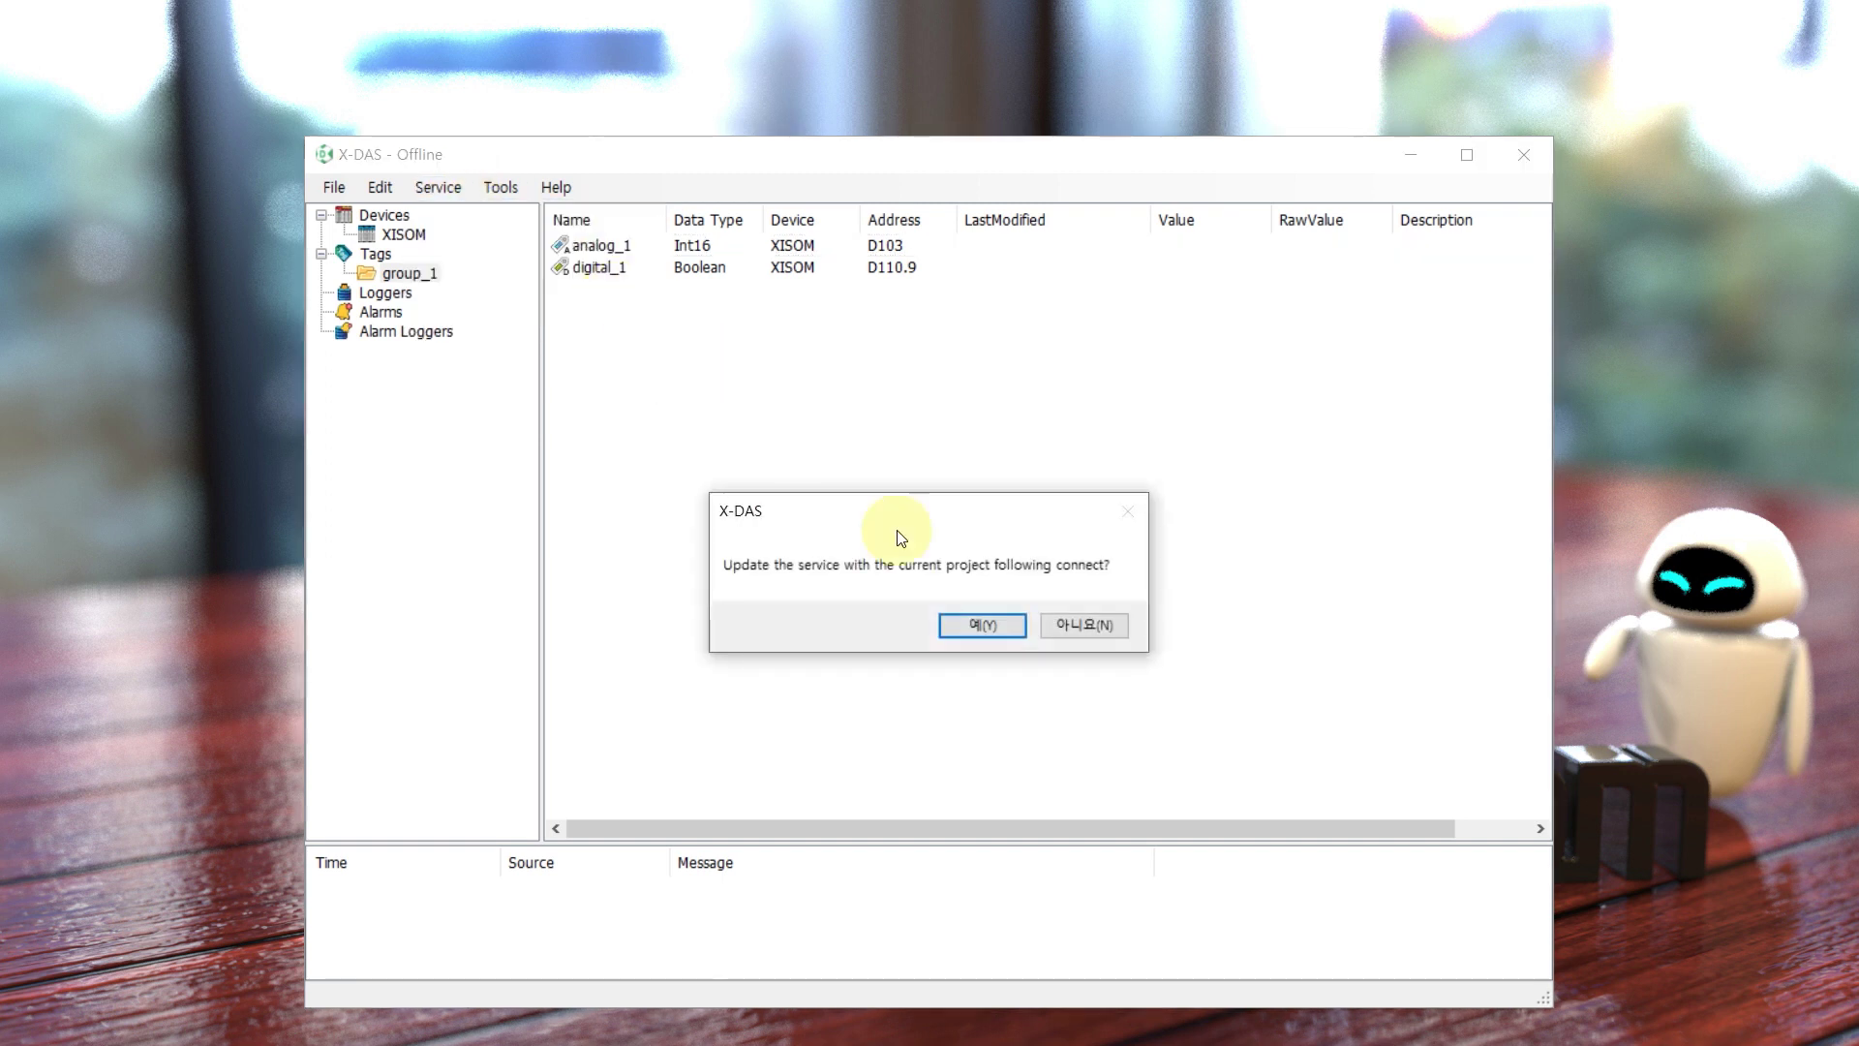
{"action": "left_click", "coordinate": [1009, 625]}
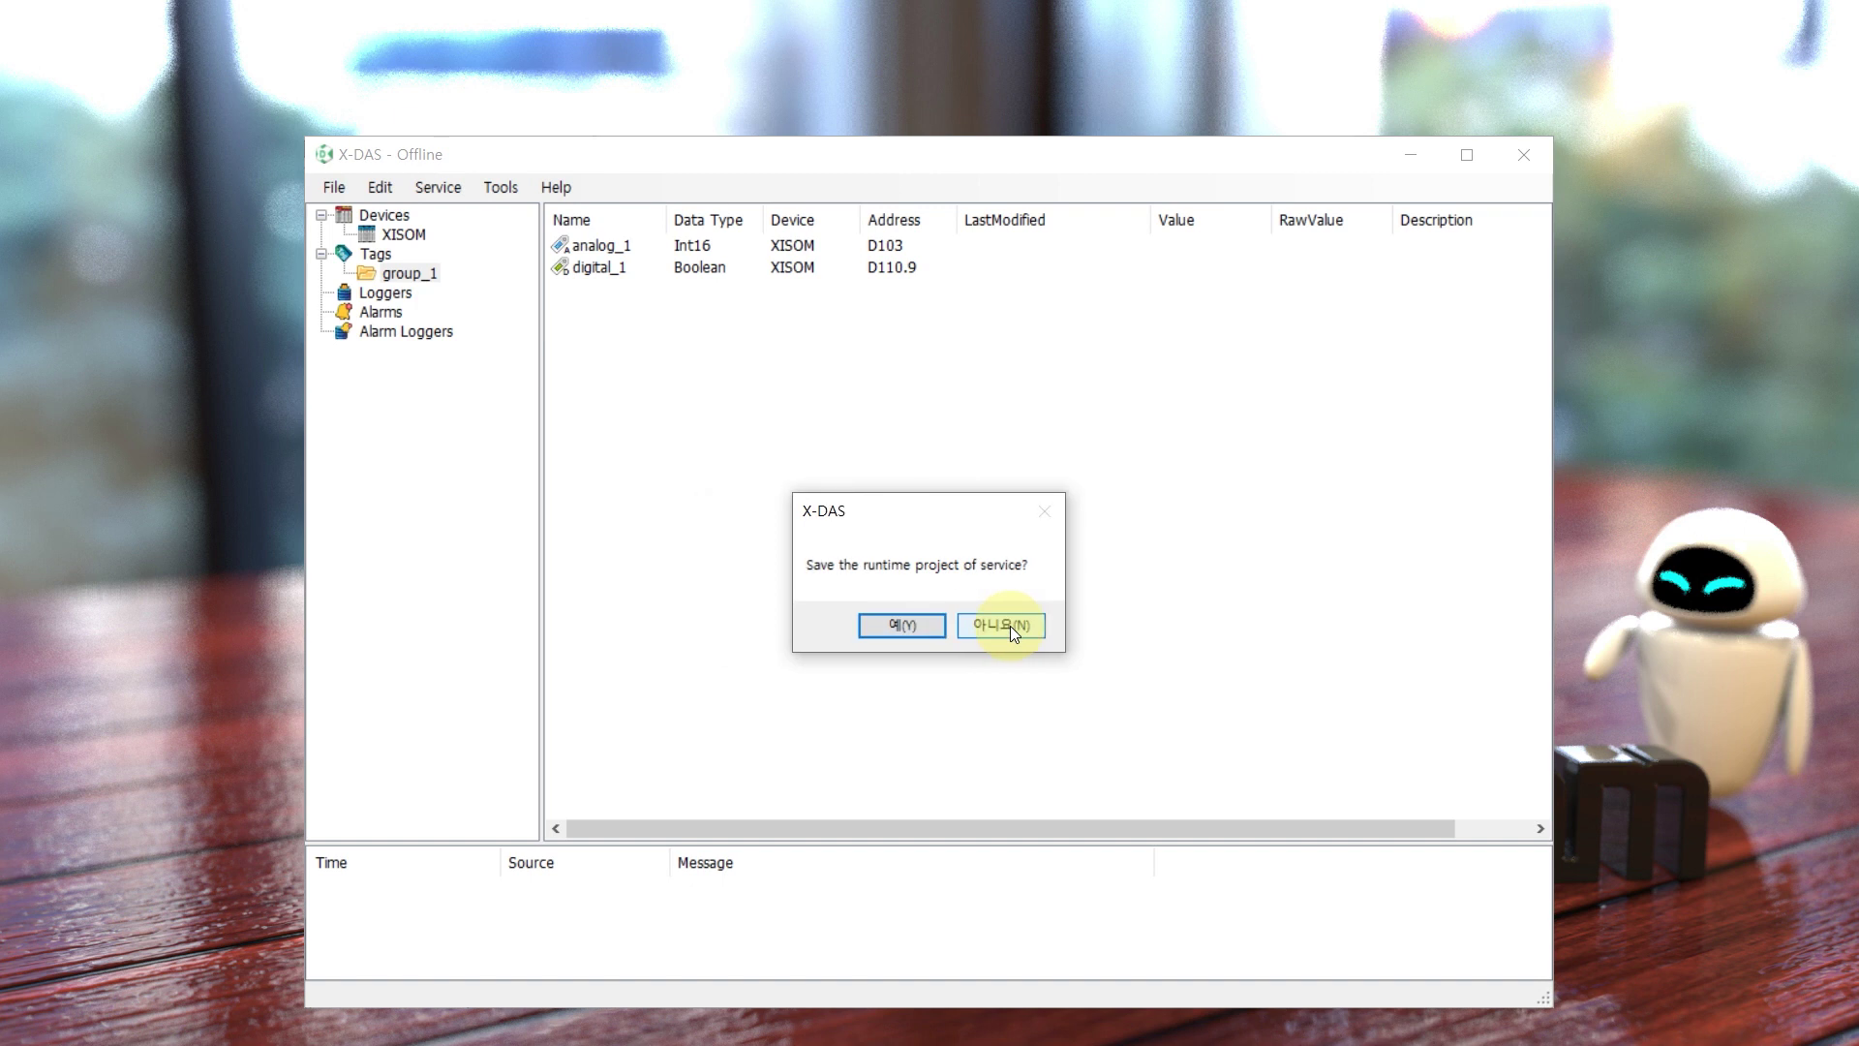
{"action": "left_click", "coordinate": [1008, 625]}
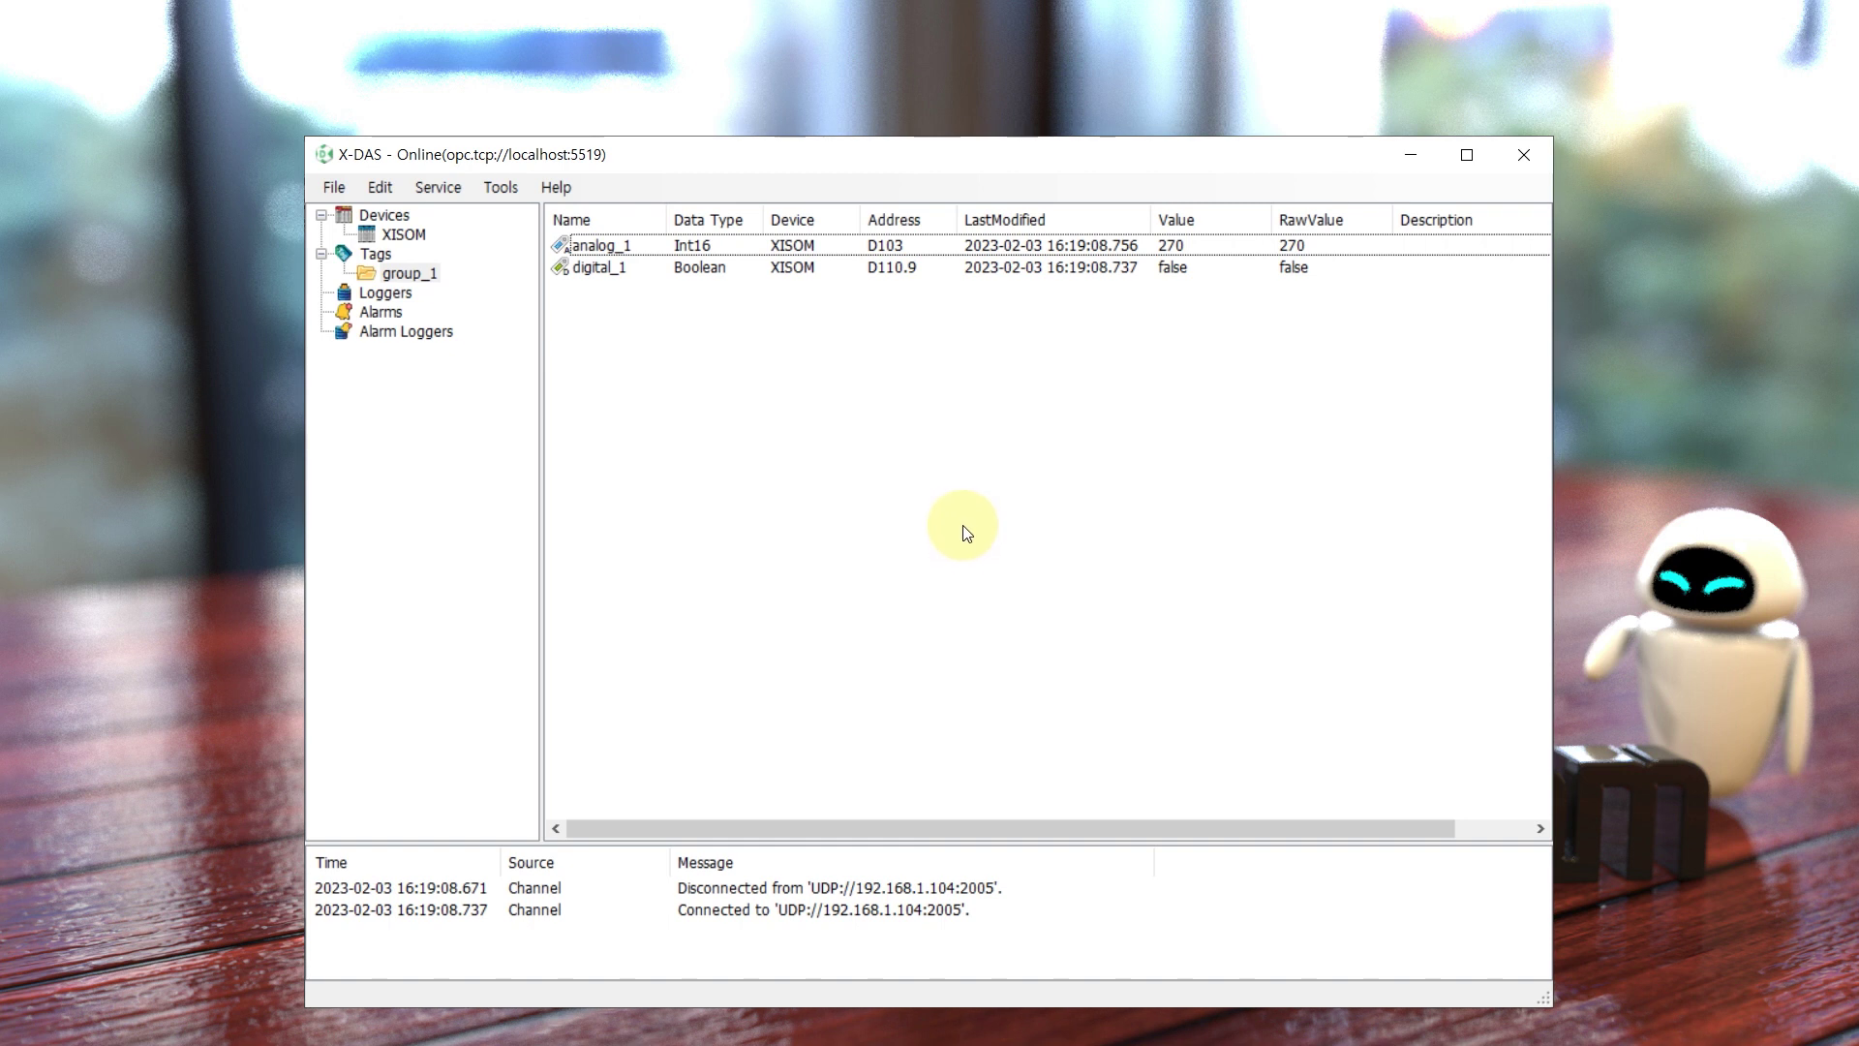
Step: Open the OPC UA Client and connect to opc.tcp://localhost:5519 with the Sign - #Basic256Sha256 policy
{"action": "left_click", "coordinate": [503, 189]}
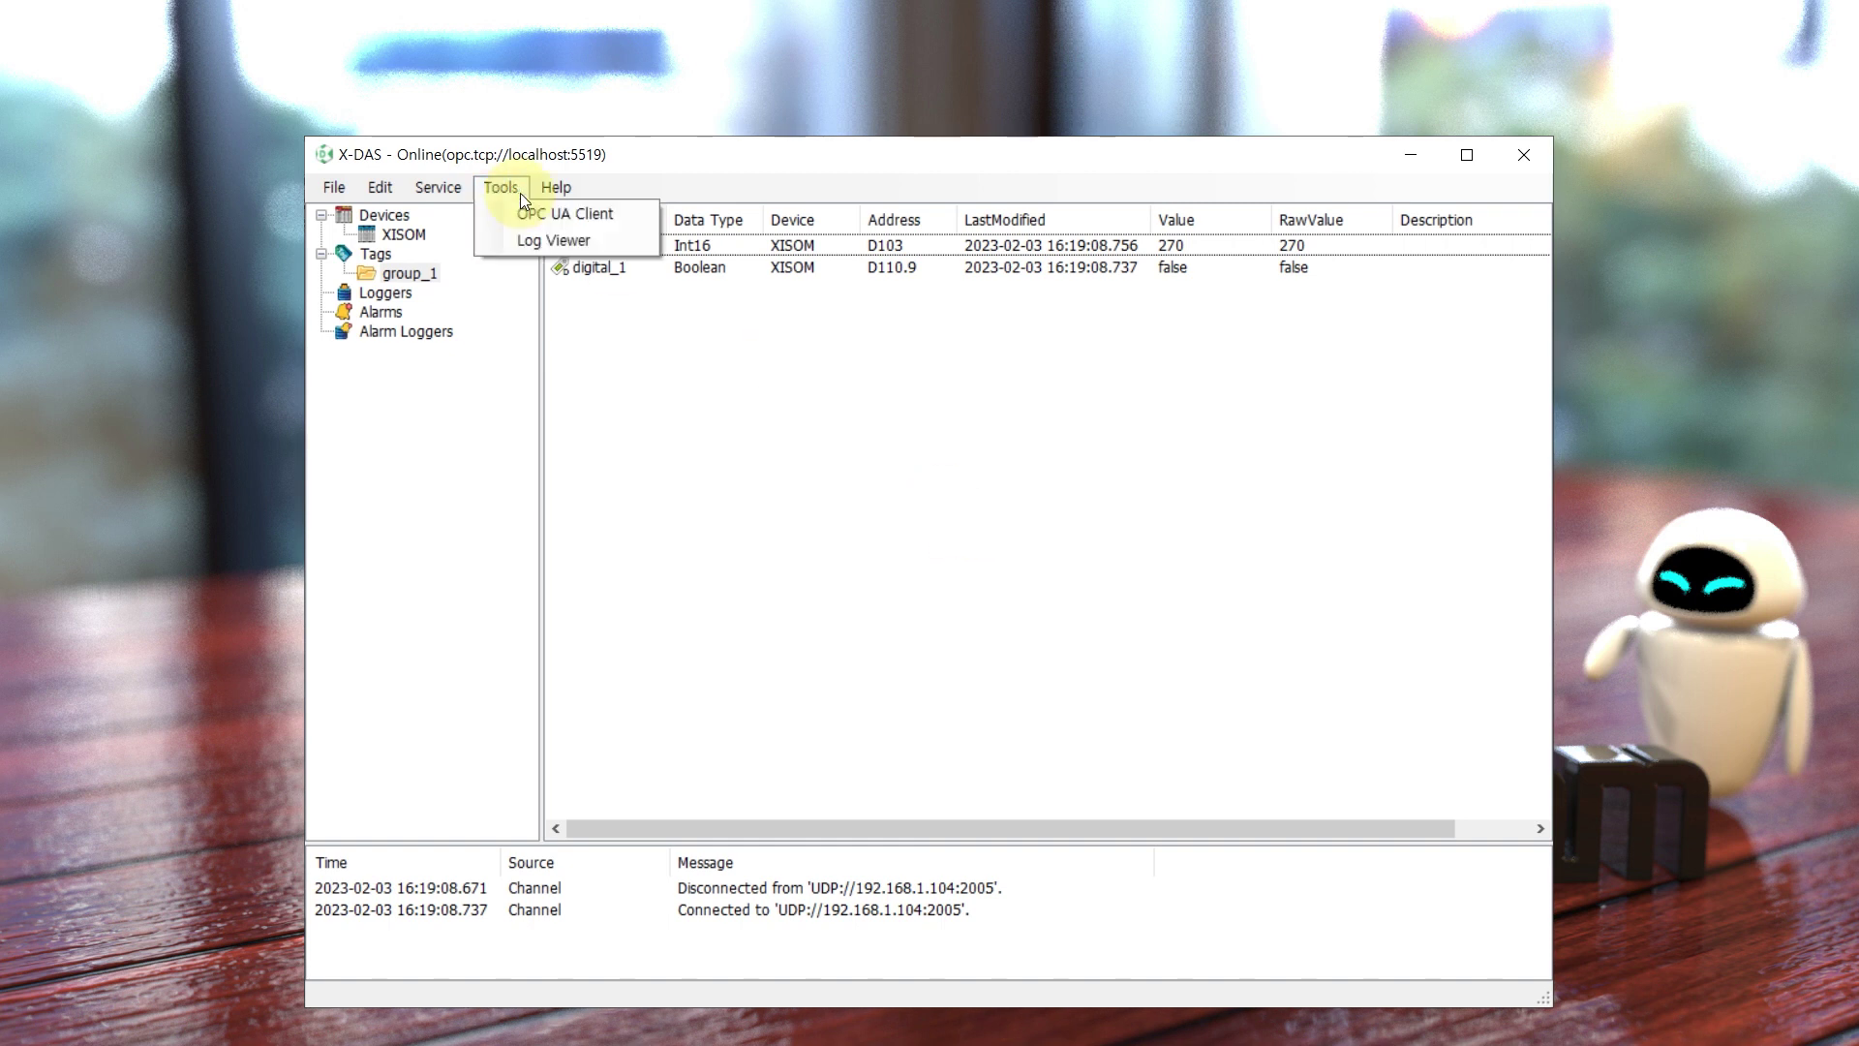
{"action": "left_click", "coordinate": [637, 214]}
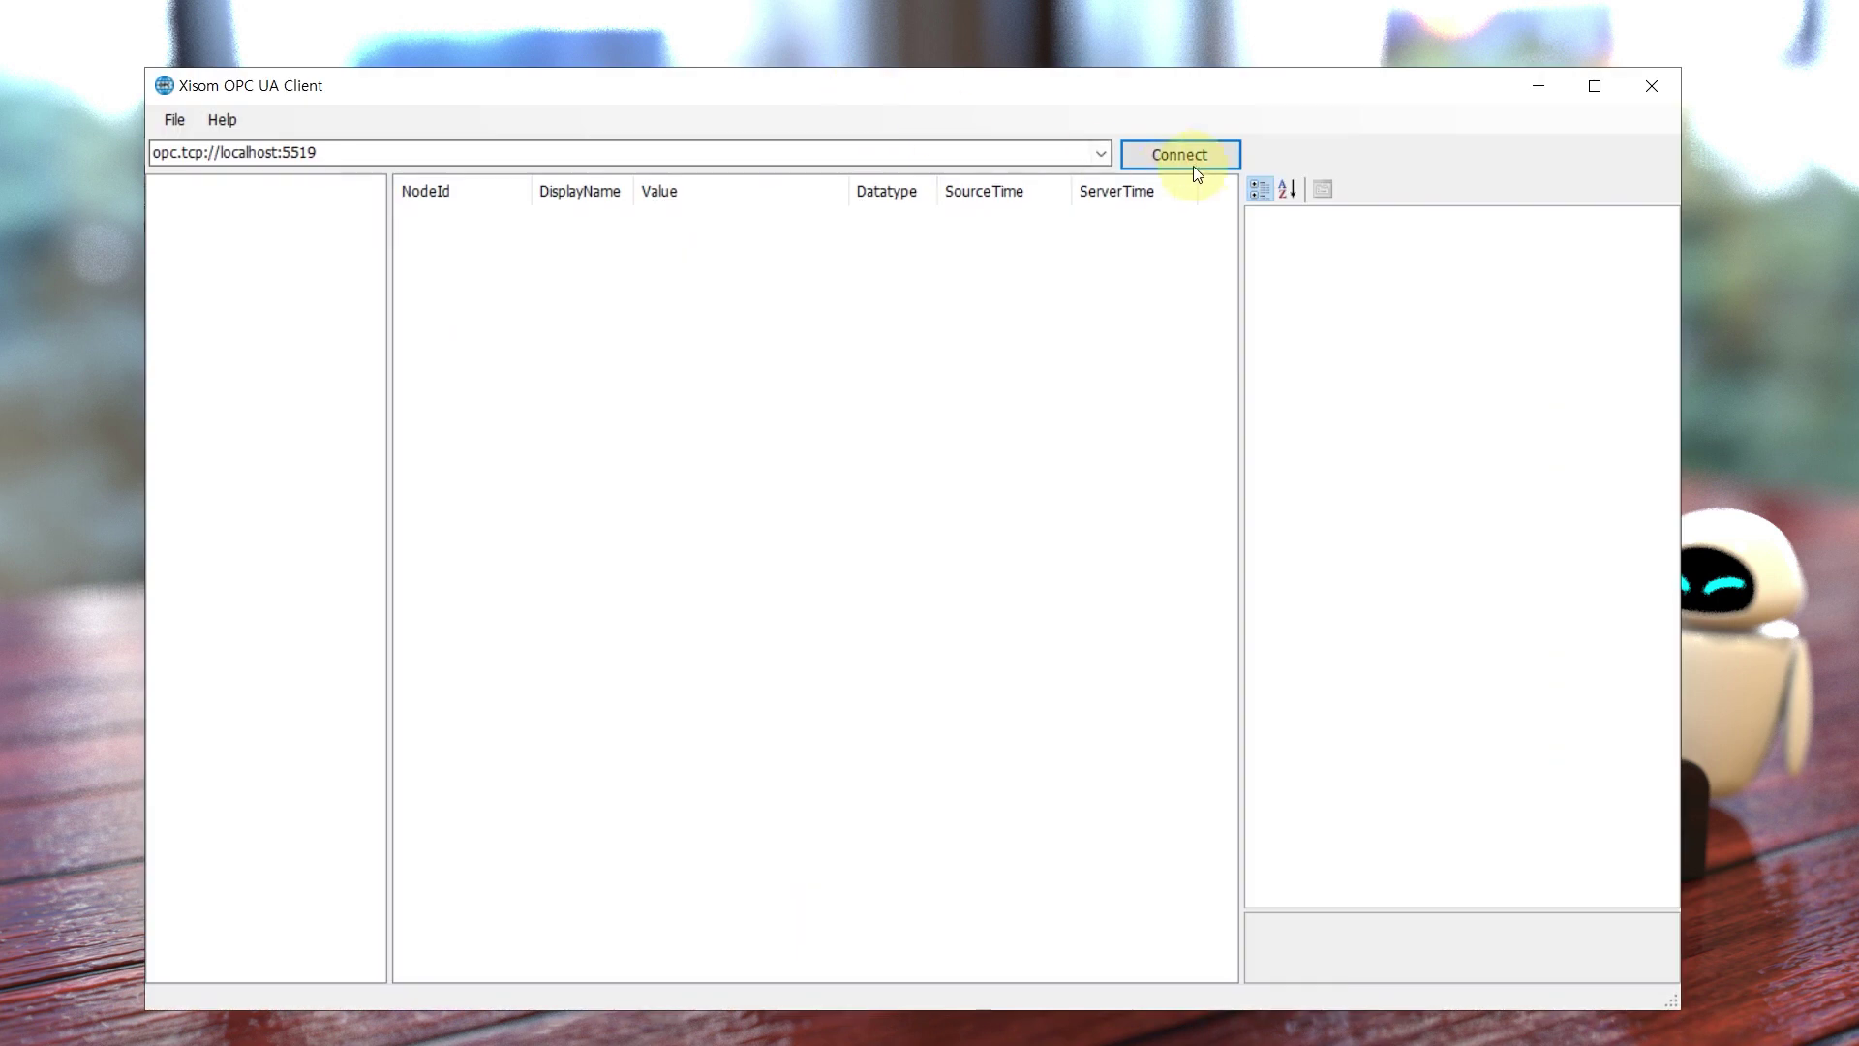
{"action": "left_click", "coordinate": [1214, 154]}
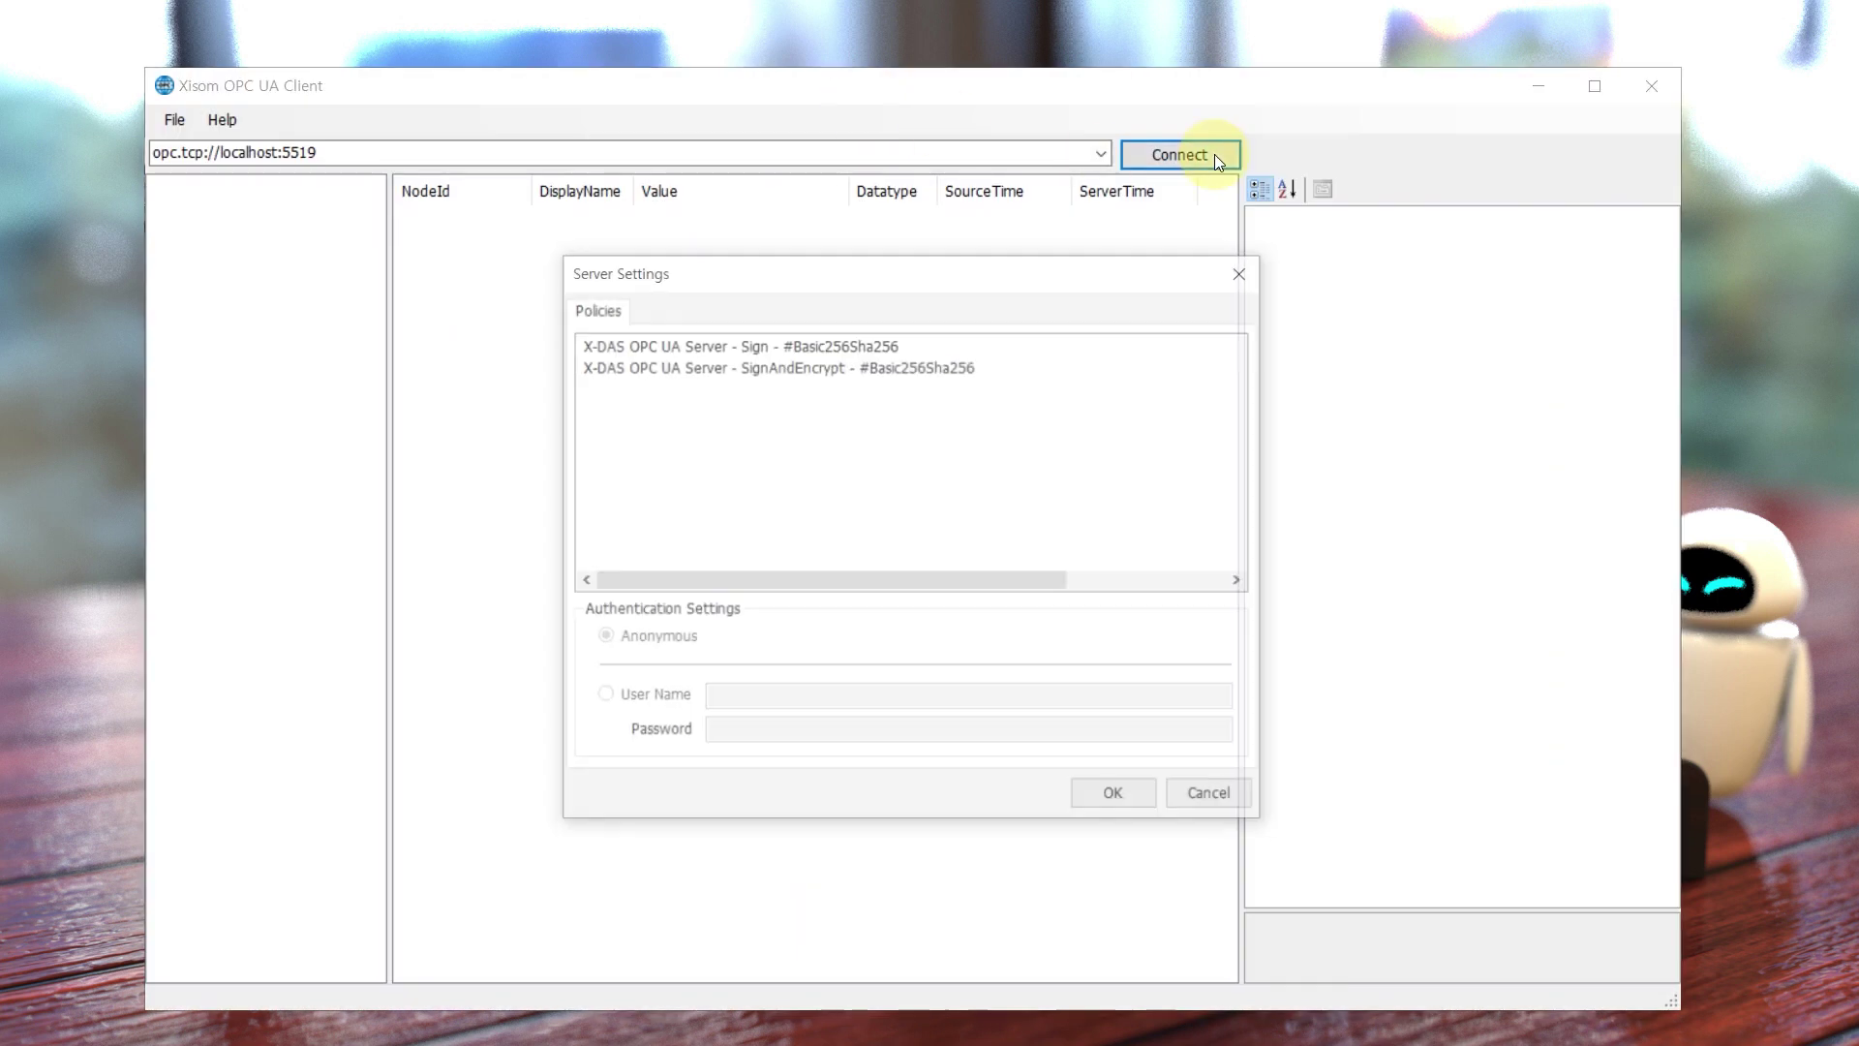
{"action": "left_click", "coordinate": [889, 347]}
{"action": "left_click", "coordinate": [1147, 799]}
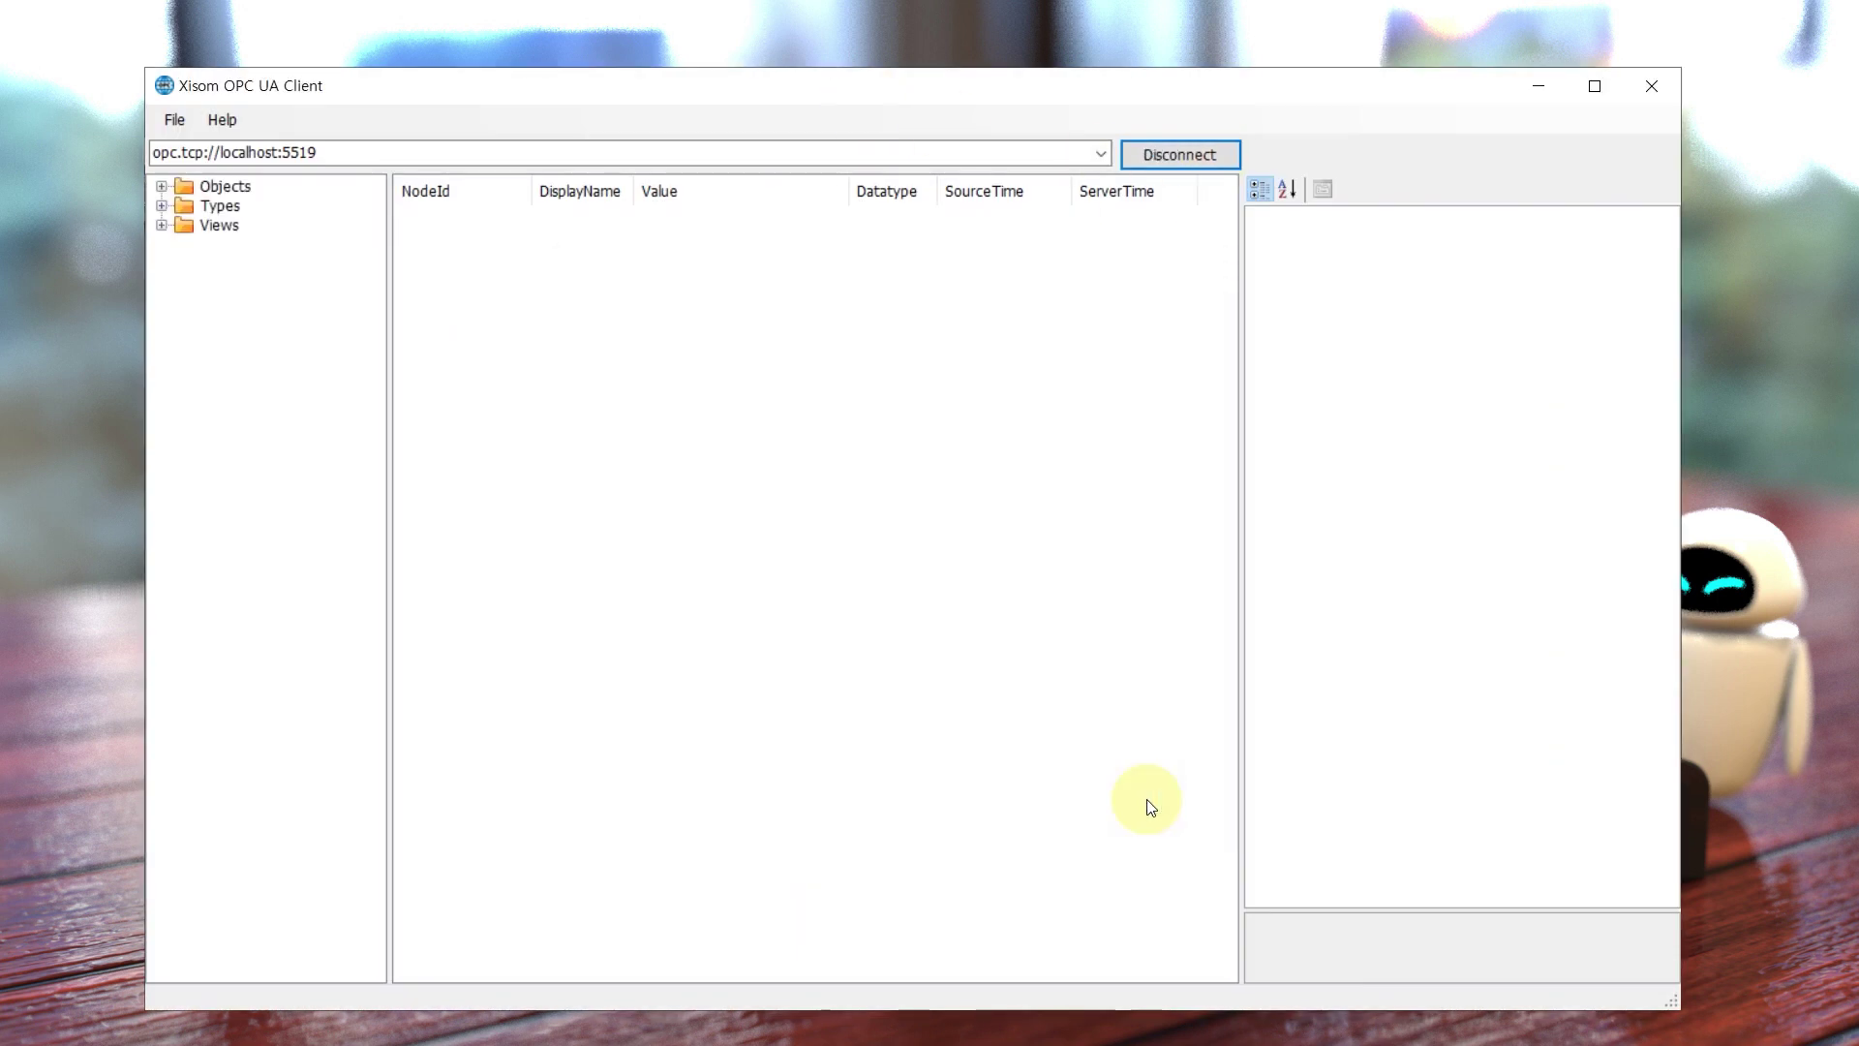
Step: Expand Objects and inspect the NodeId of the analog_1 node
{"action": "left_click", "coordinate": [162, 185]}
{"action": "left_click", "coordinate": [248, 285]}
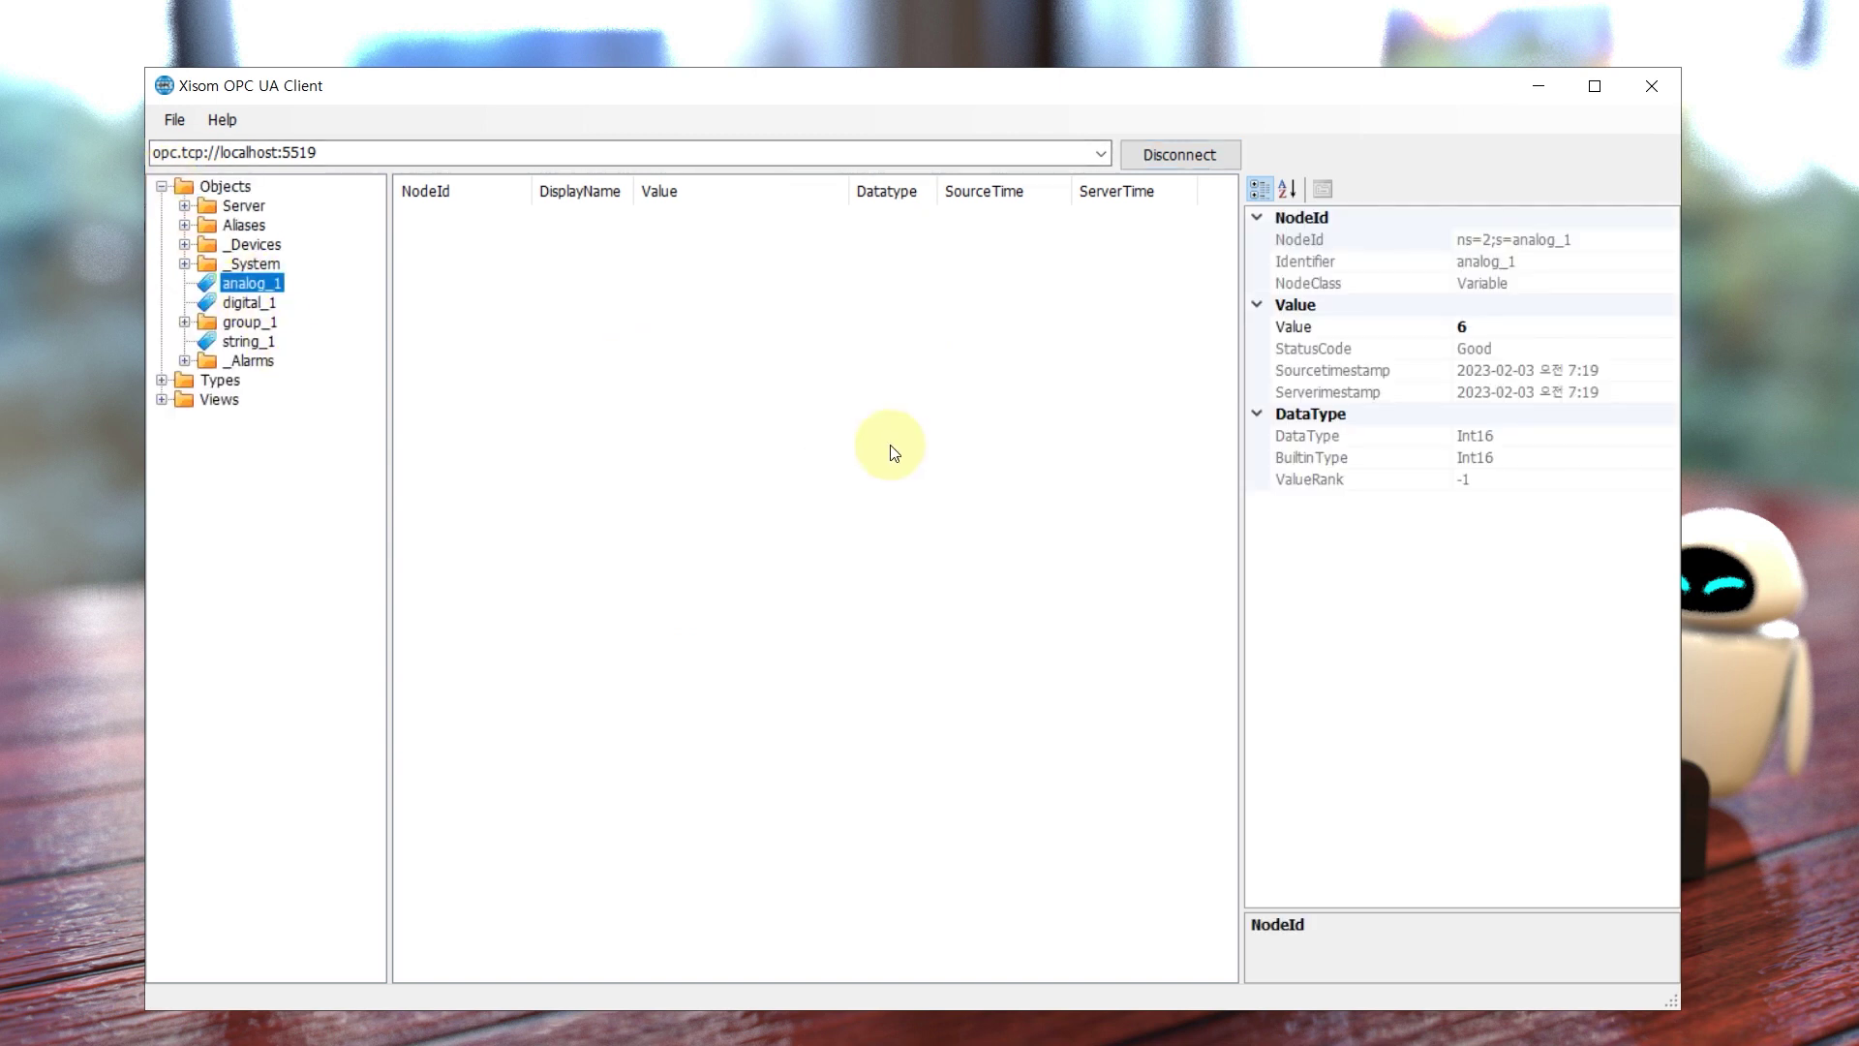
{"action": "left_click", "coordinate": [1367, 240]}
{"action": "left_click", "coordinate": [1585, 240]}
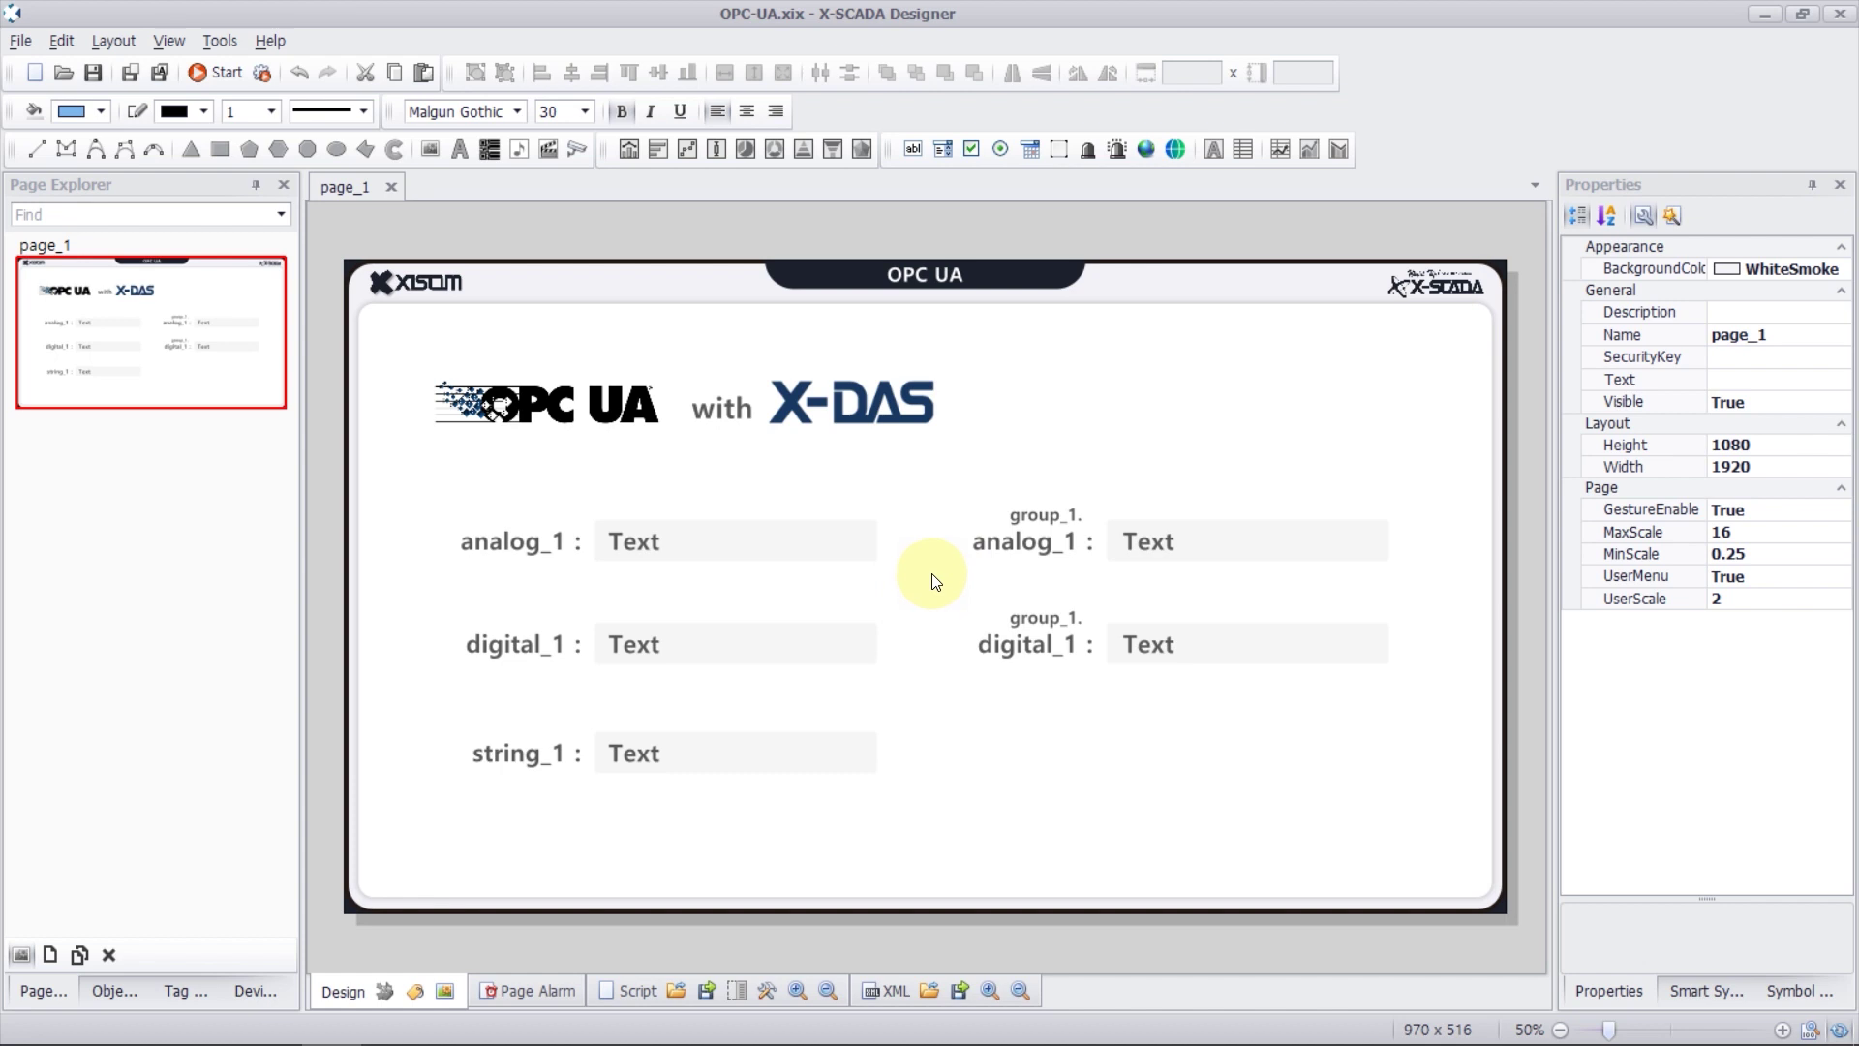
Step: In X-SCADA Designer, show the Device Explorer and add a new device named OPC_UA
{"action": "left_click", "coordinate": [174, 40]}
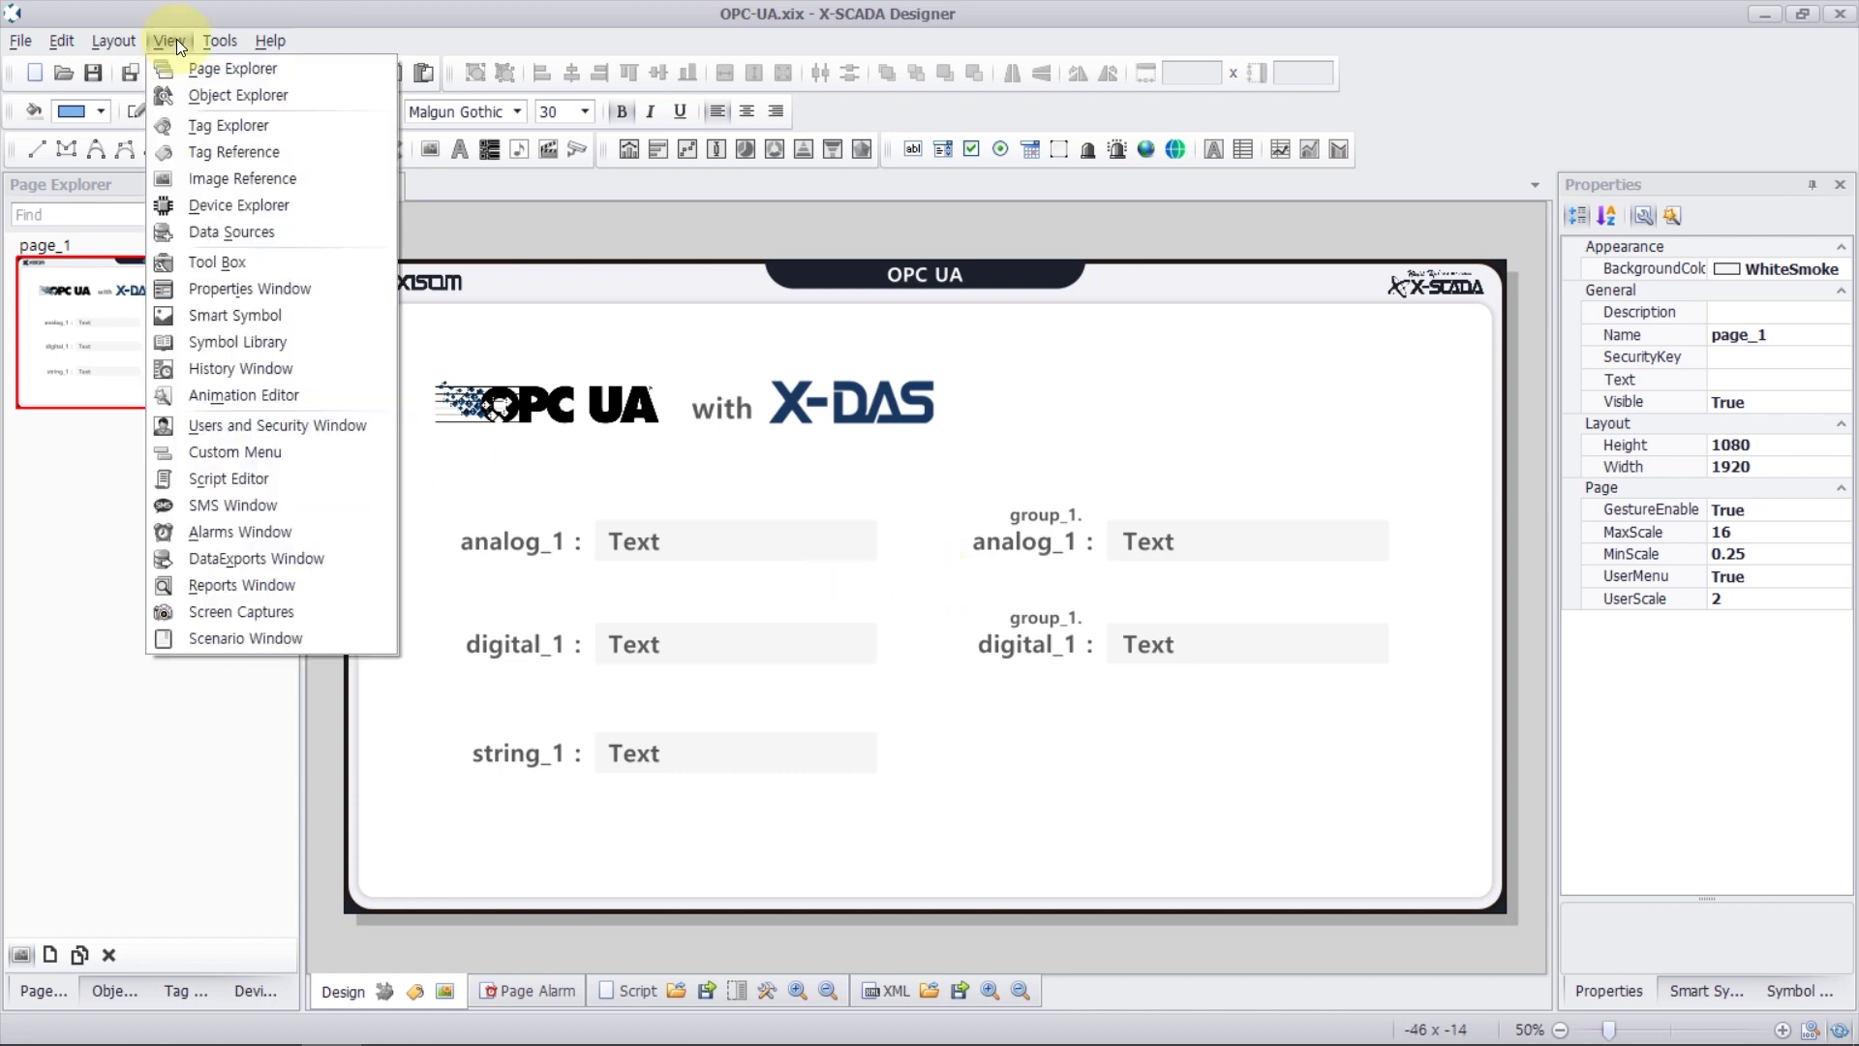
{"action": "left_click", "coordinate": [329, 221]}
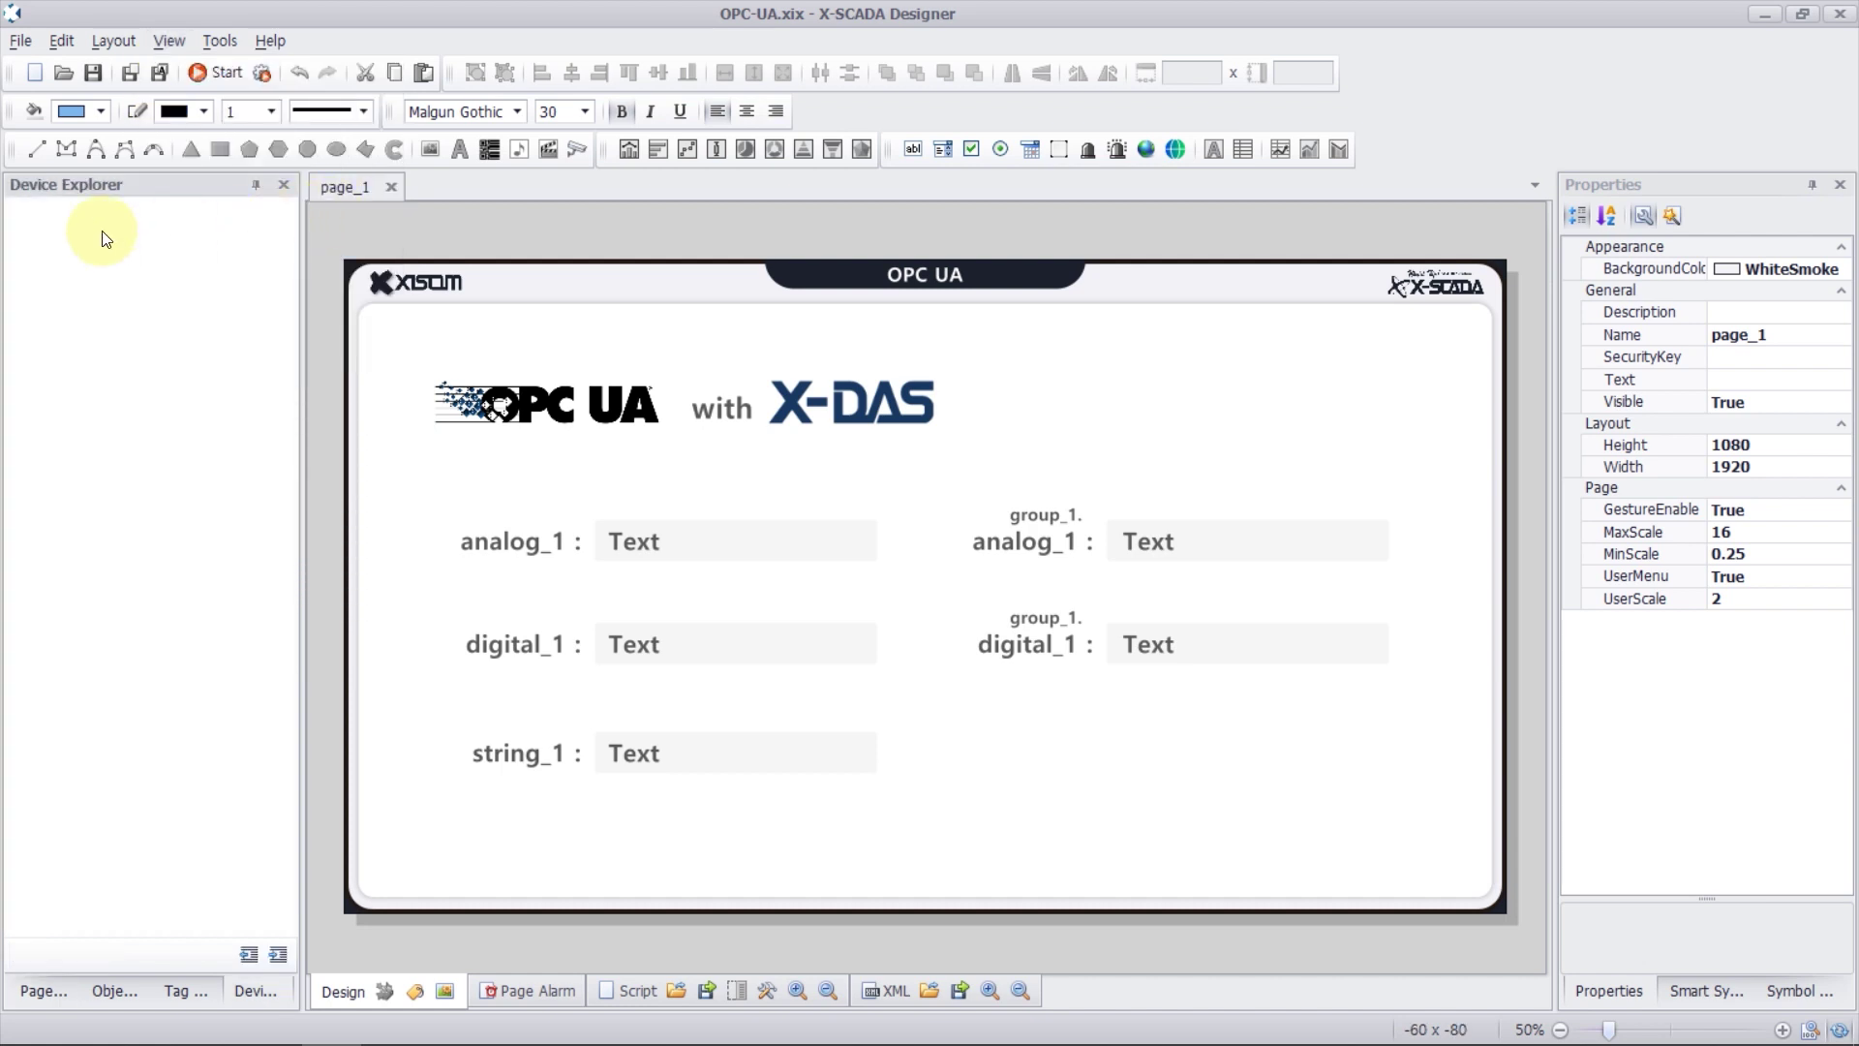
{"action": "right_click", "coordinate": [56, 242]}
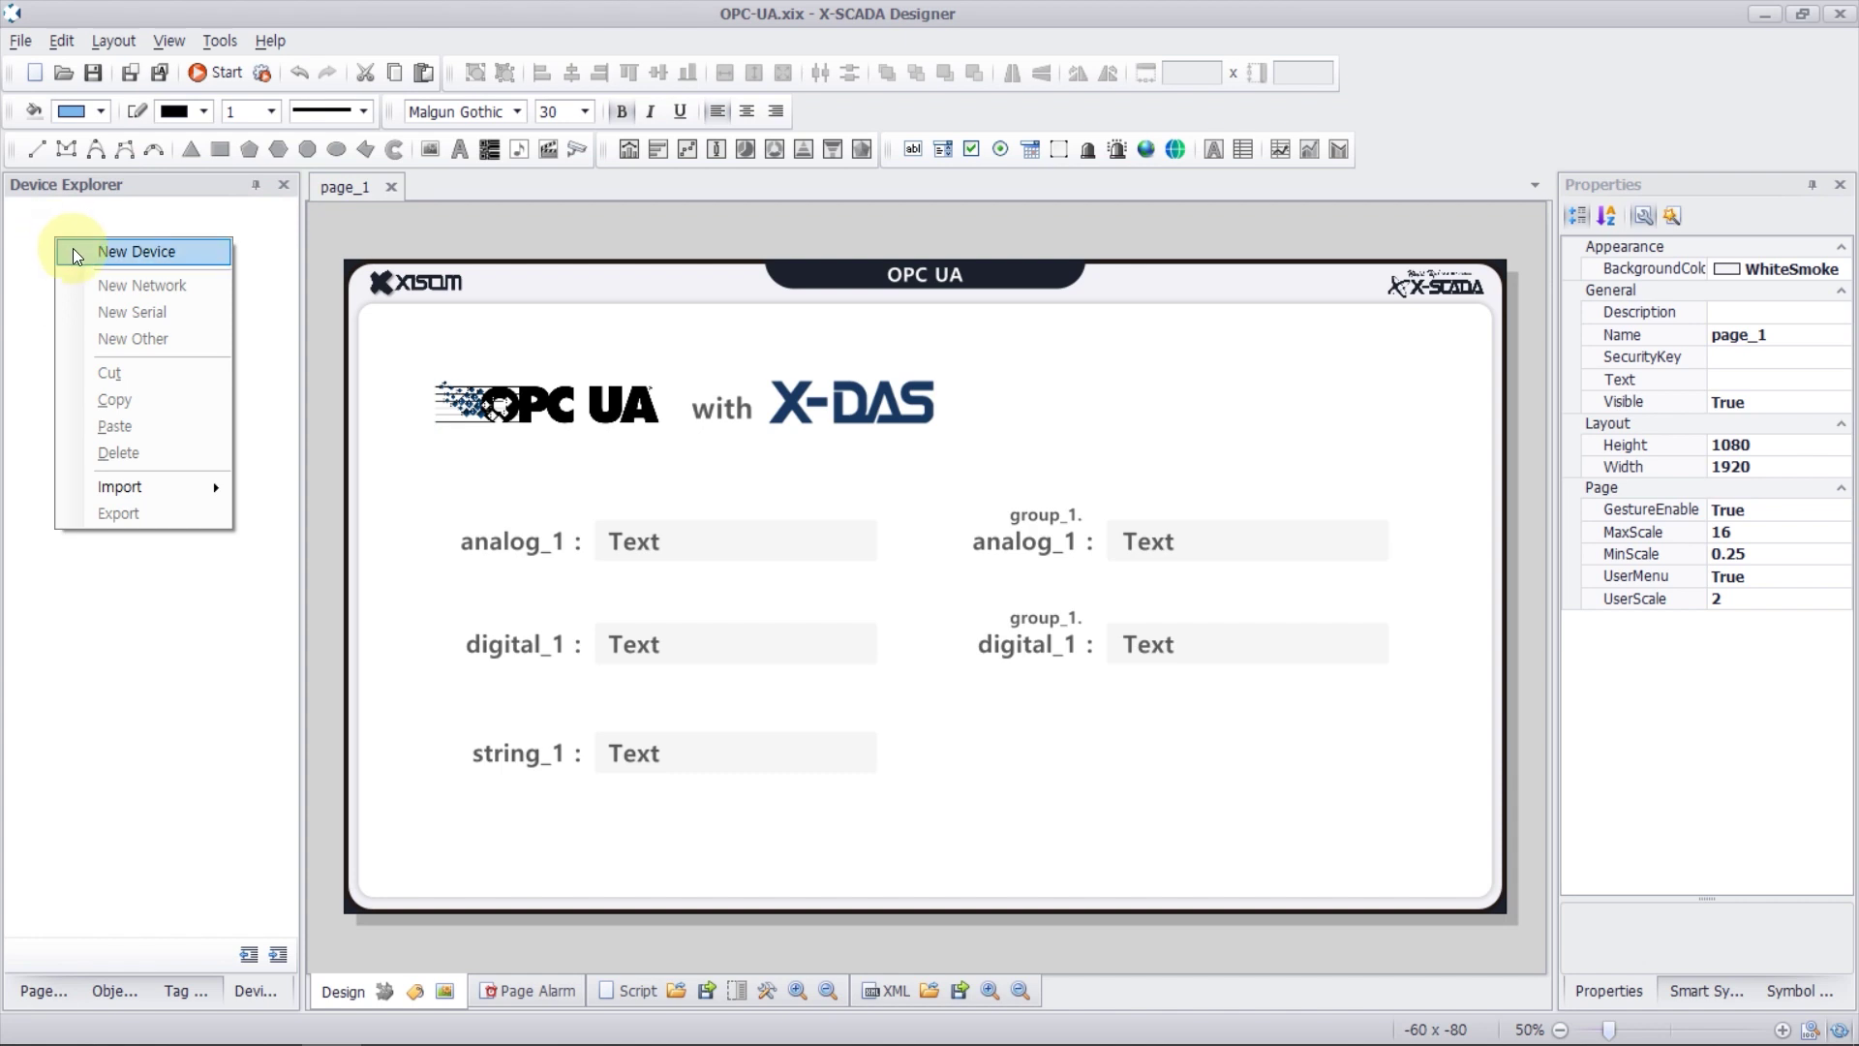
{"action": "left_click", "coordinate": [73, 248]}
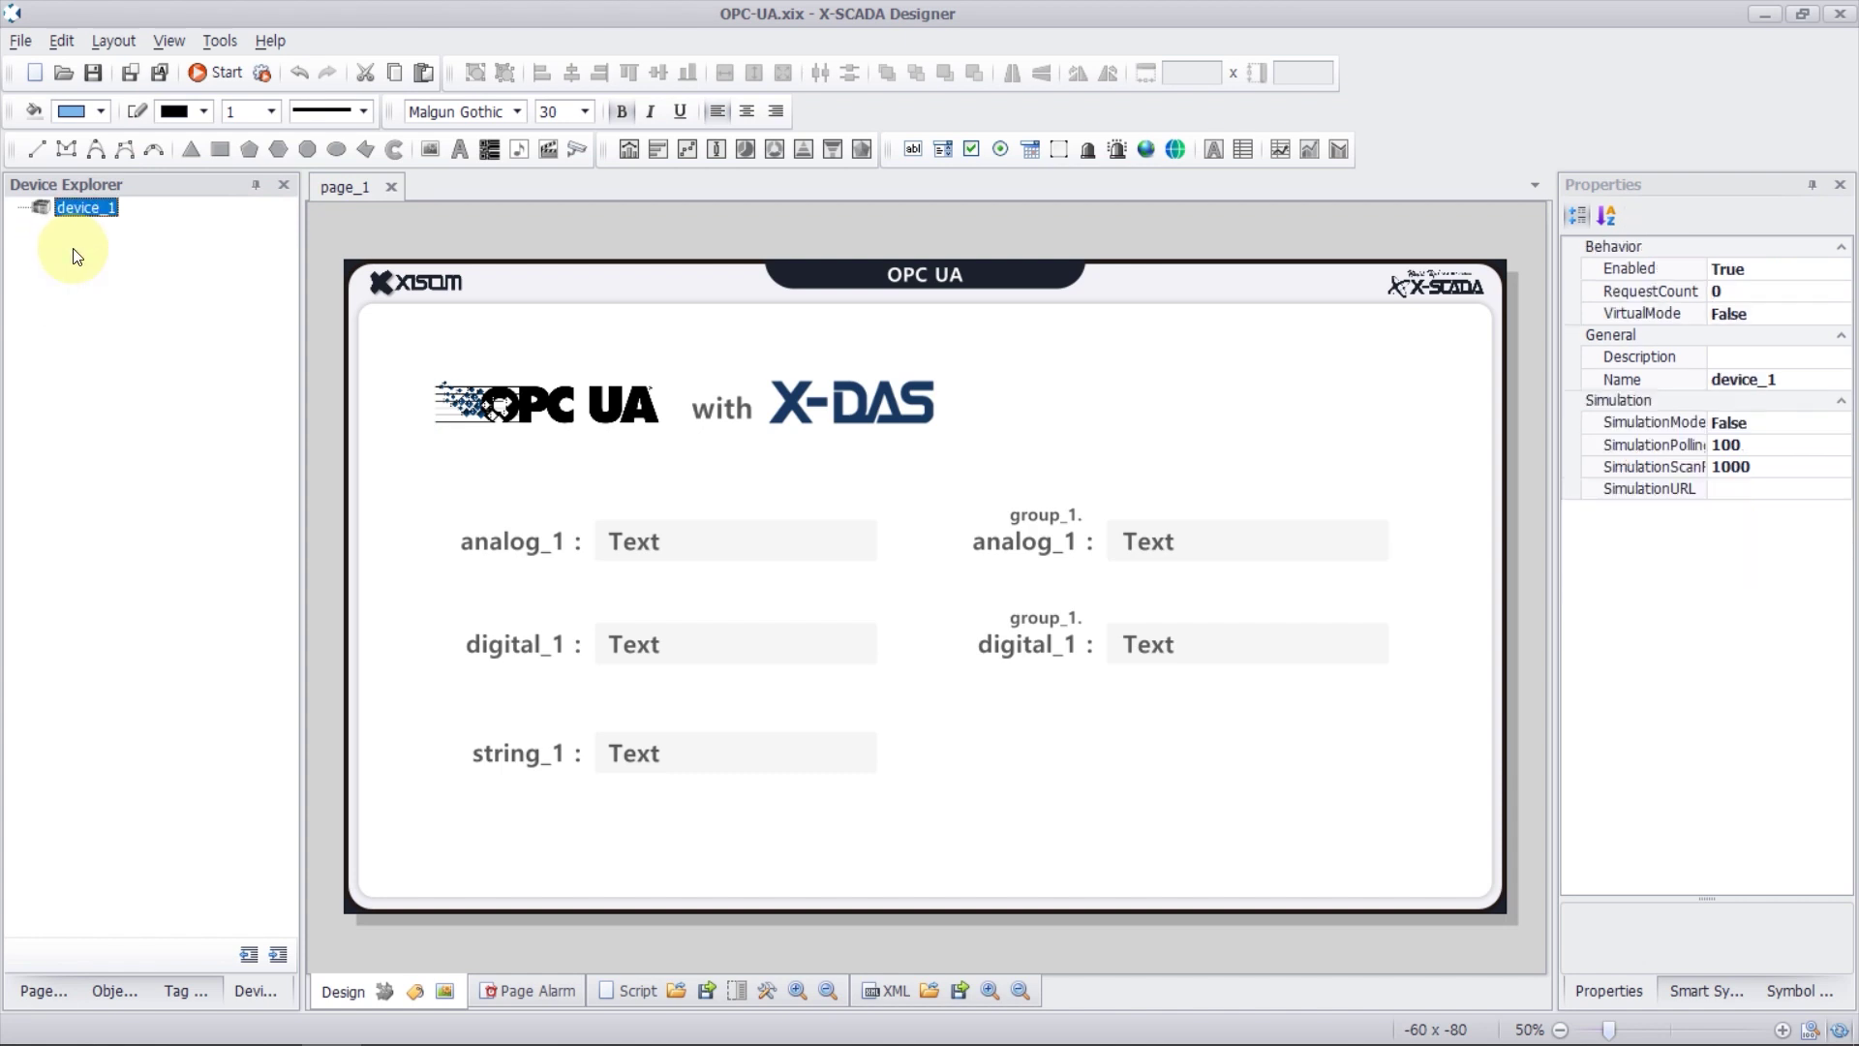
{"action": "left_click", "coordinate": [1781, 381]}
{"action": "type", "text": "OPC_UA"}
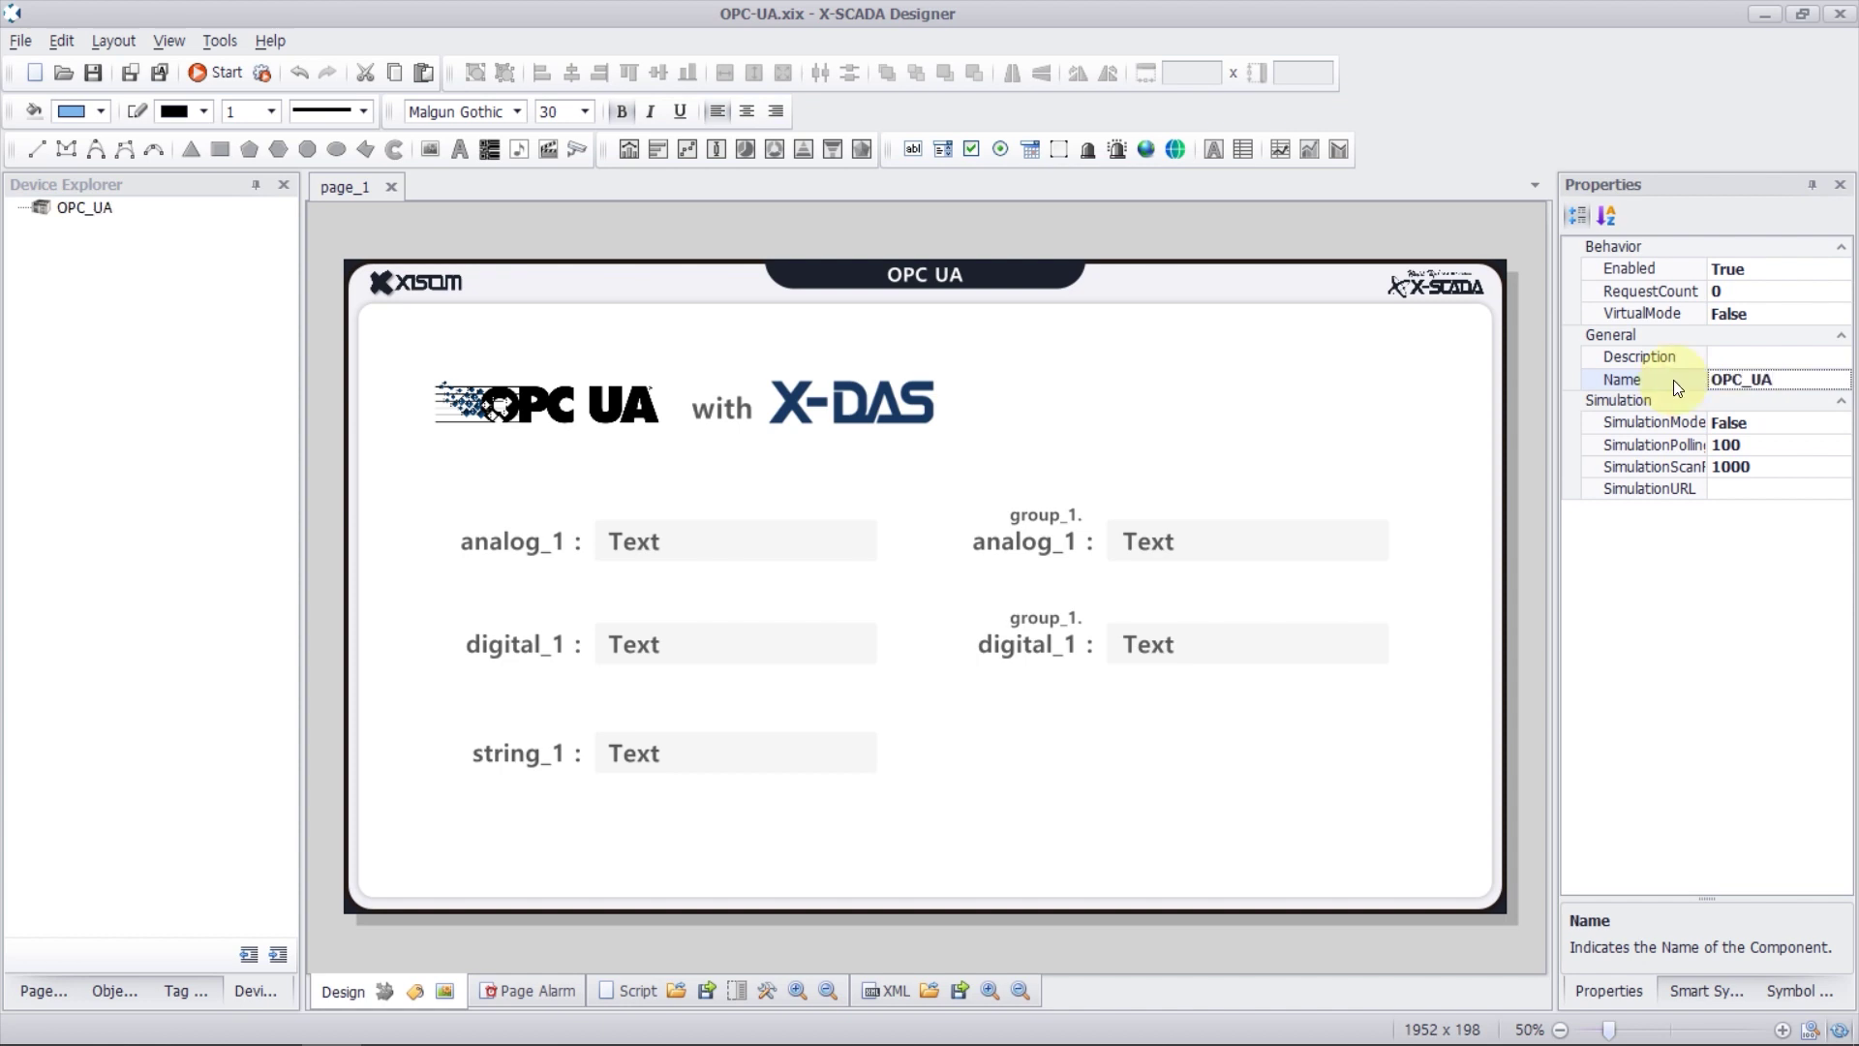
Step: Add a connection of type Other under the OPC_UA device and set its protocol to OPC UA Client
{"action": "left_click", "coordinate": [86, 207]}
{"action": "right_click", "coordinate": [100, 215]}
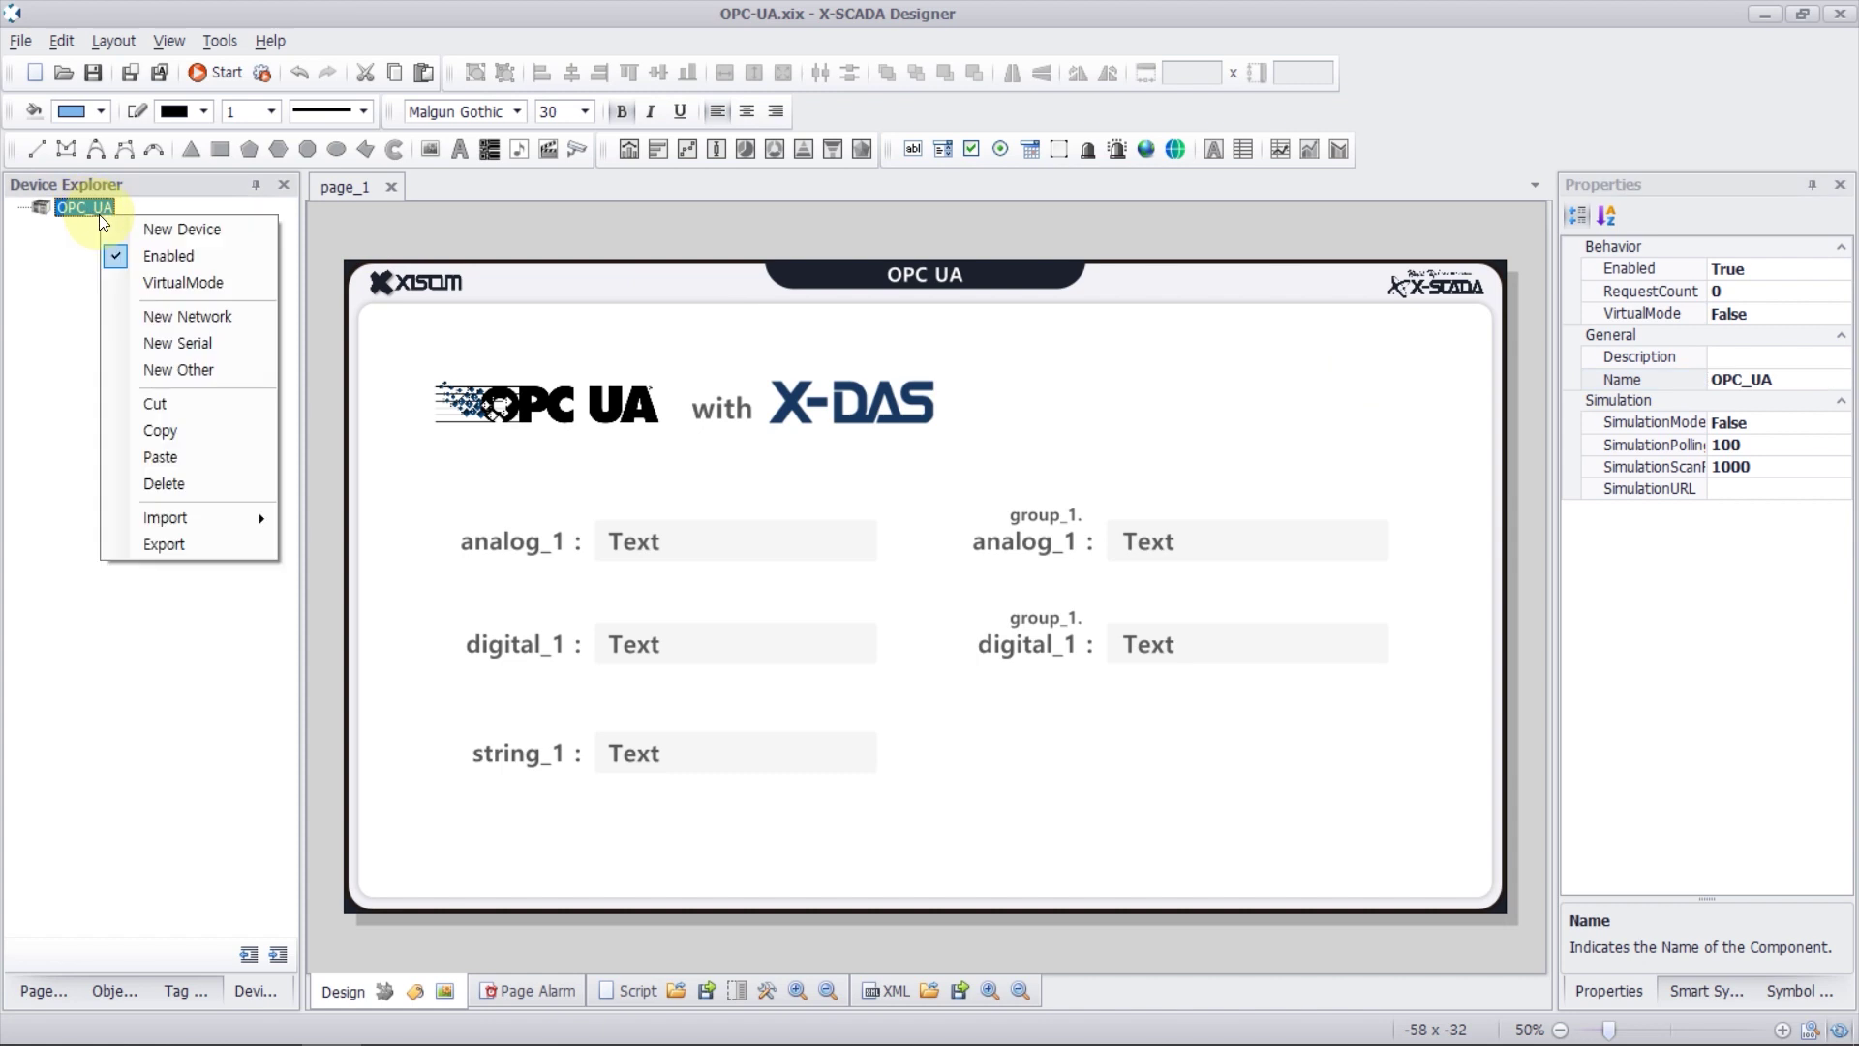
{"action": "left_click", "coordinate": [234, 371]}
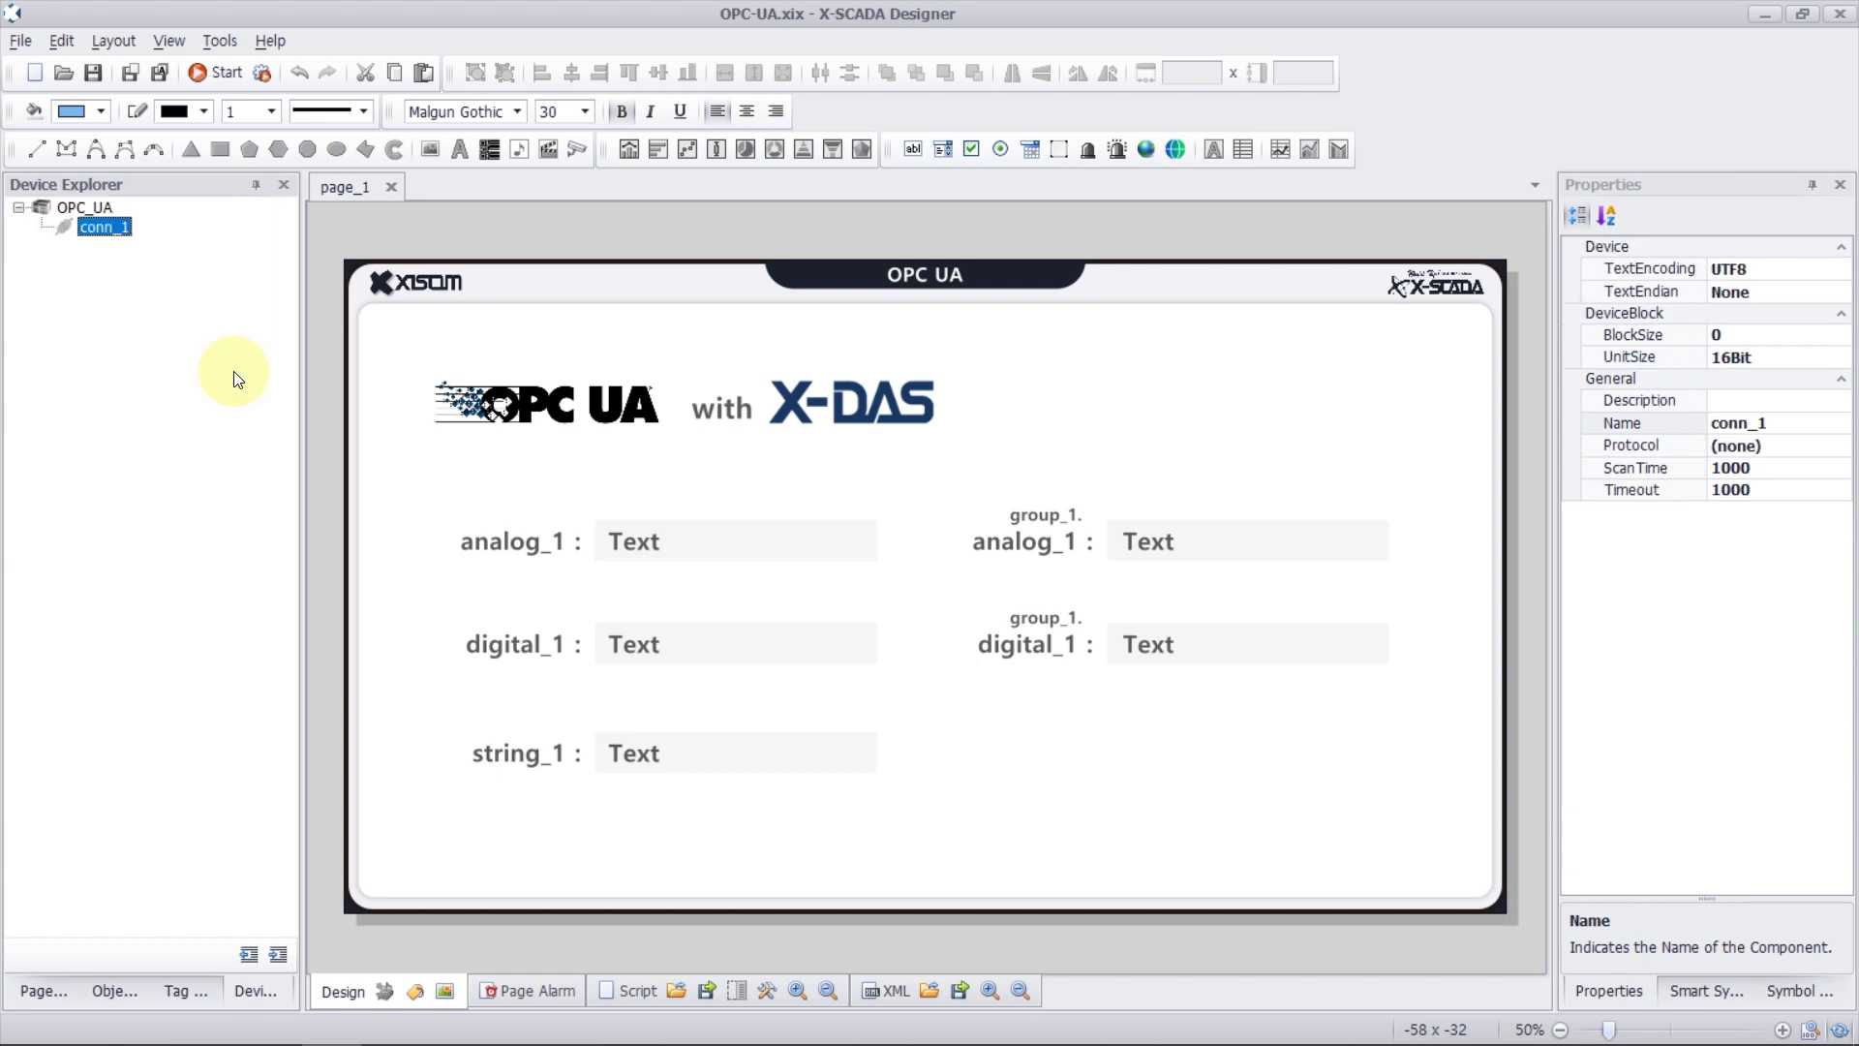
{"action": "left_click", "coordinate": [1690, 444]}
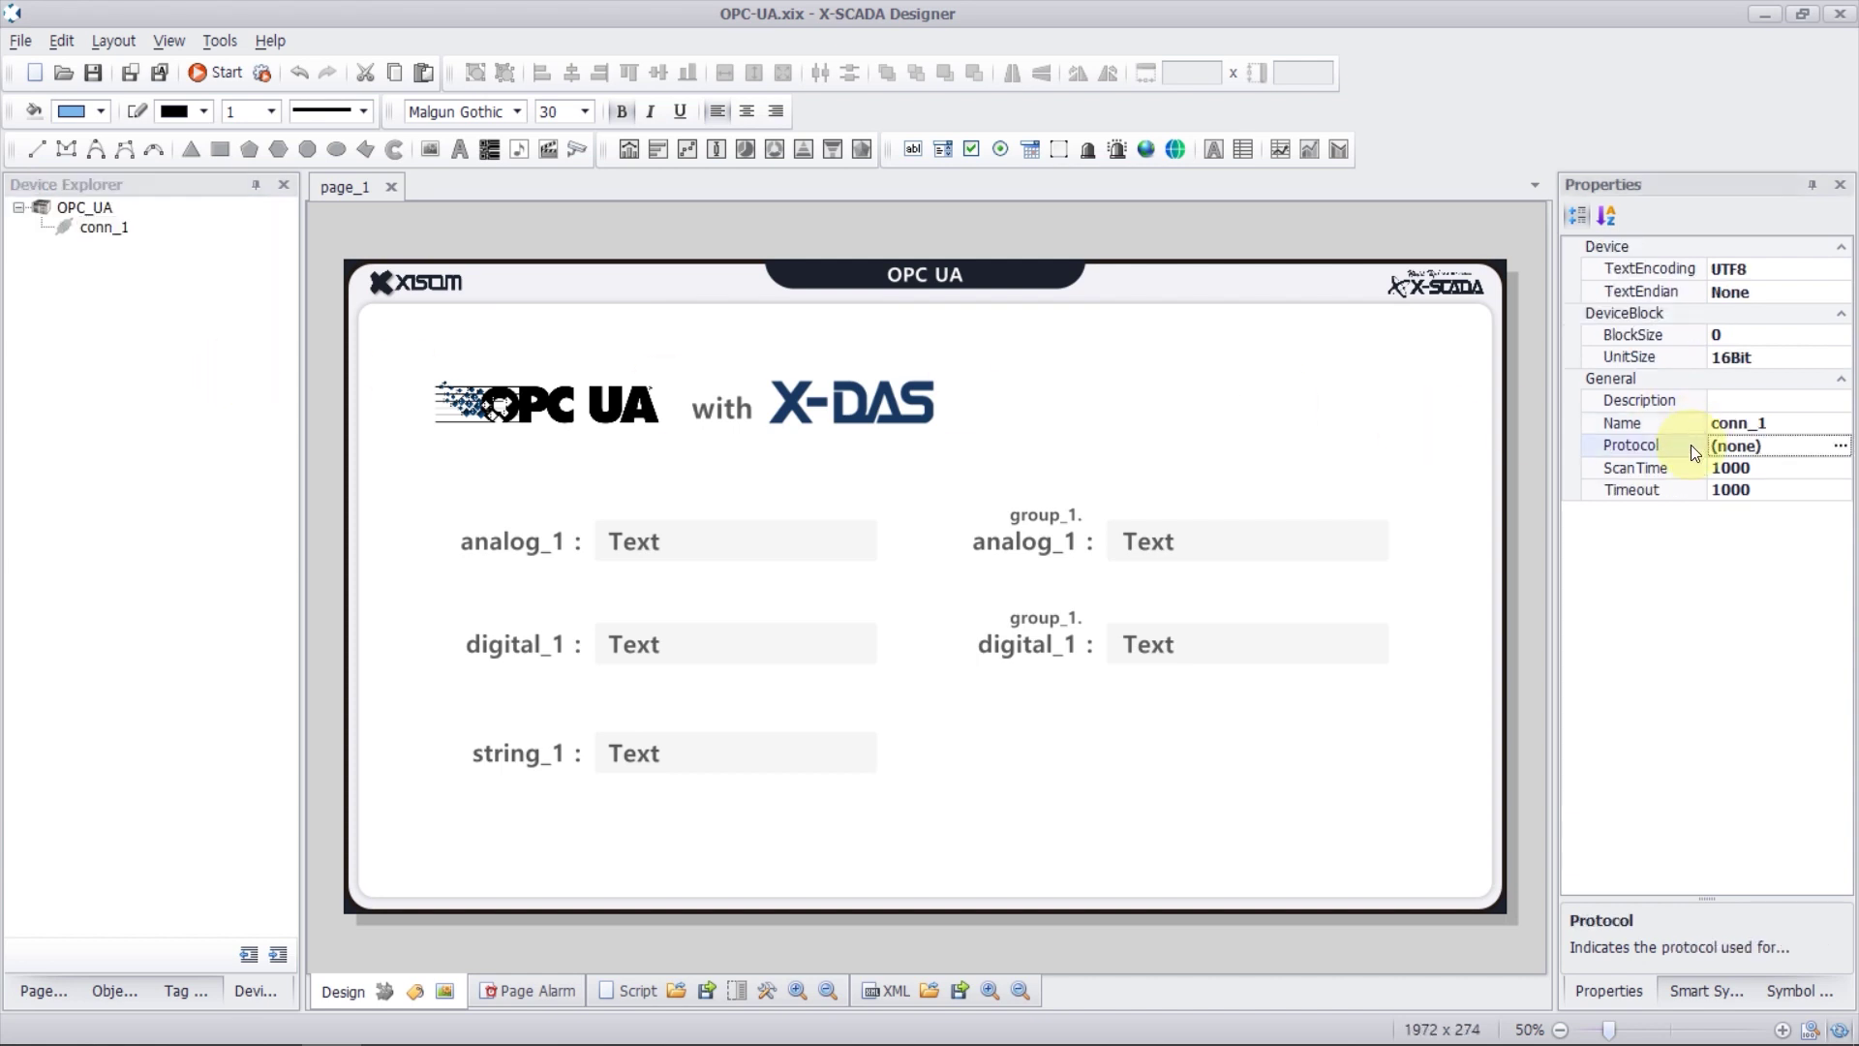
{"action": "left_click", "coordinate": [1841, 449]}
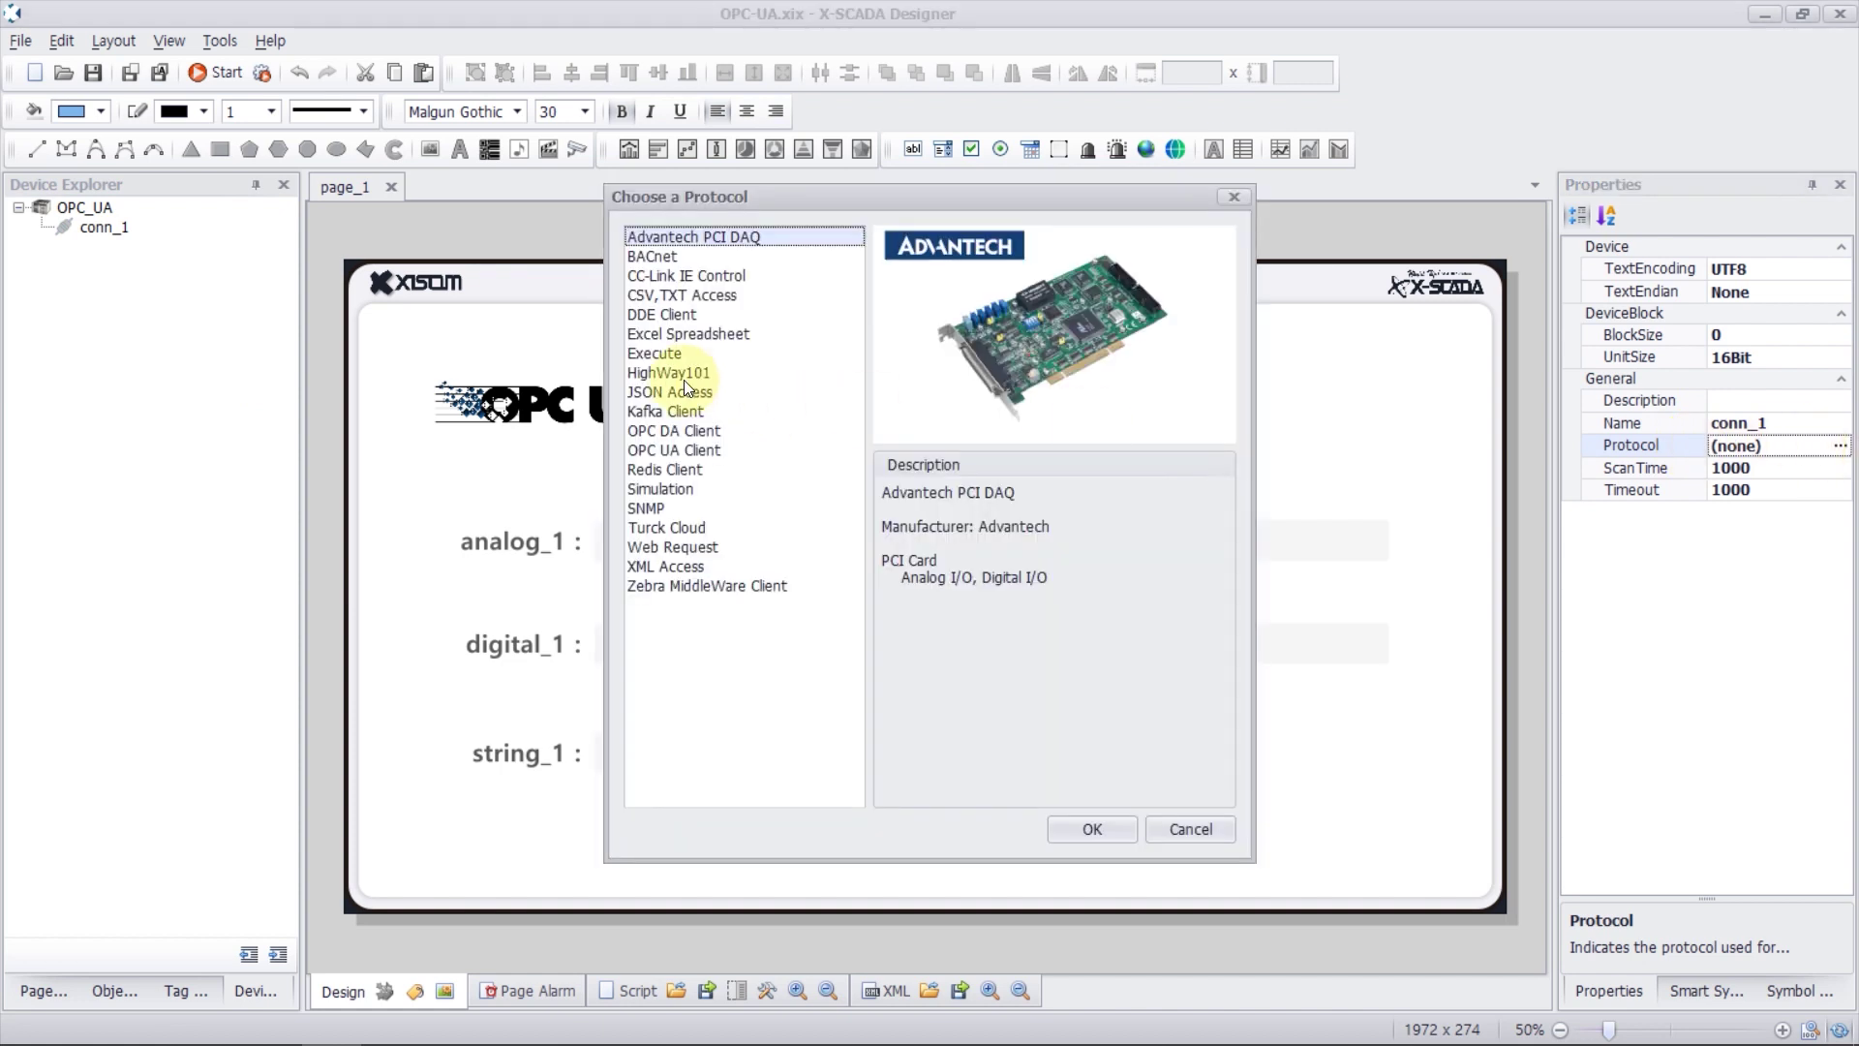
{"action": "left_click", "coordinate": [701, 451]}
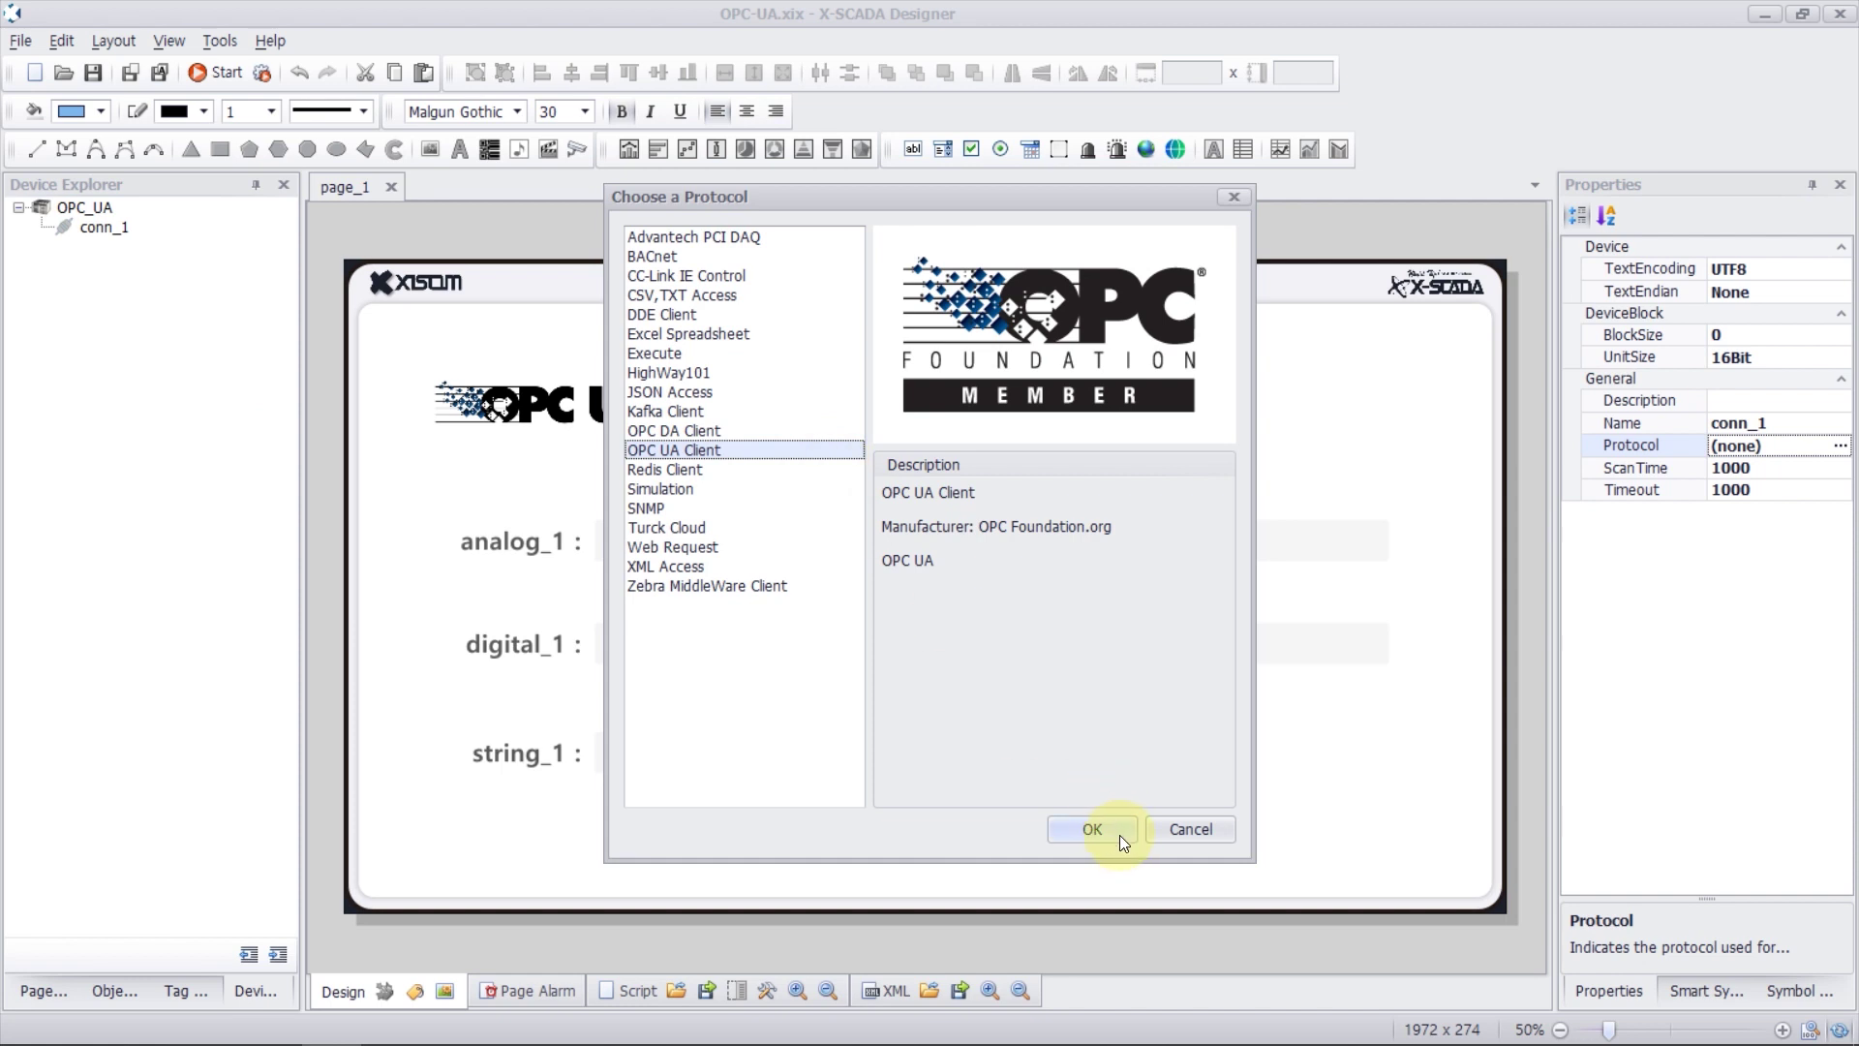
{"action": "left_click", "coordinate": [1092, 830]}
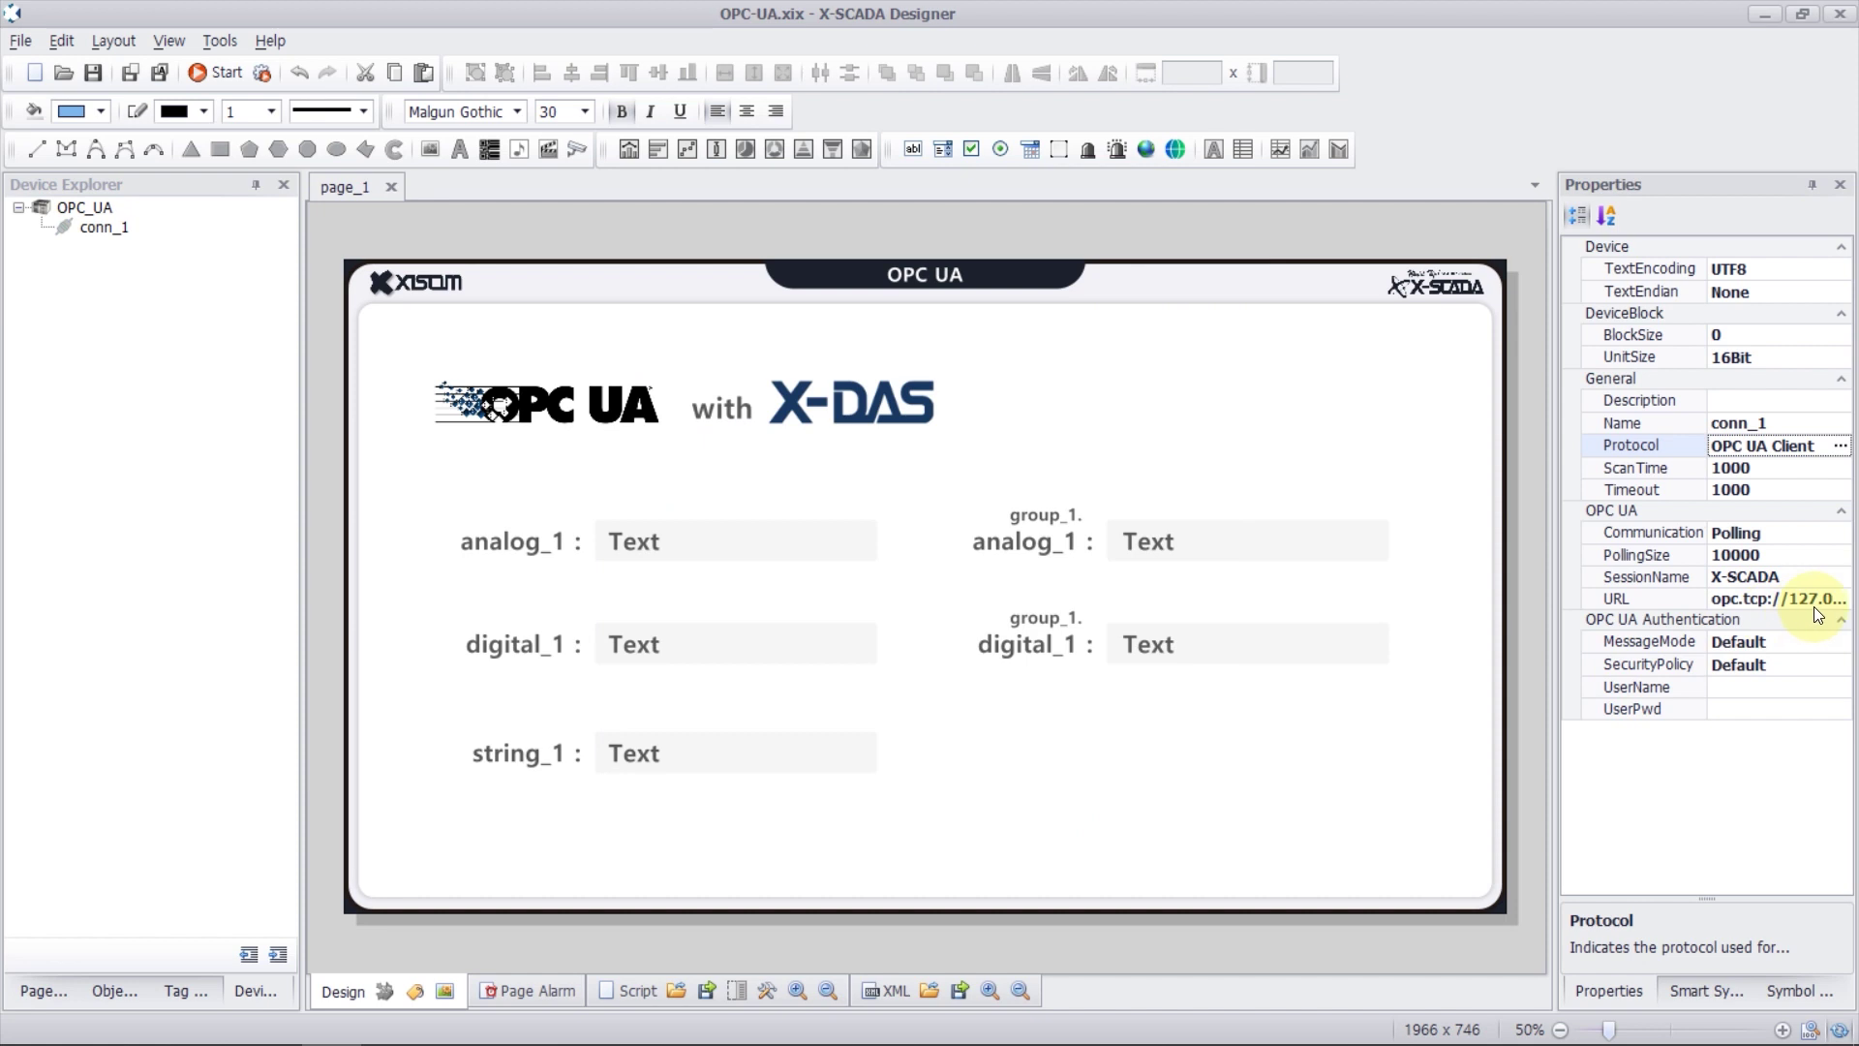
Step: Replace the connection's URL with the X-DAS server address opc.tcp://localhost:5519
{"action": "left_click", "coordinate": [1806, 601]}
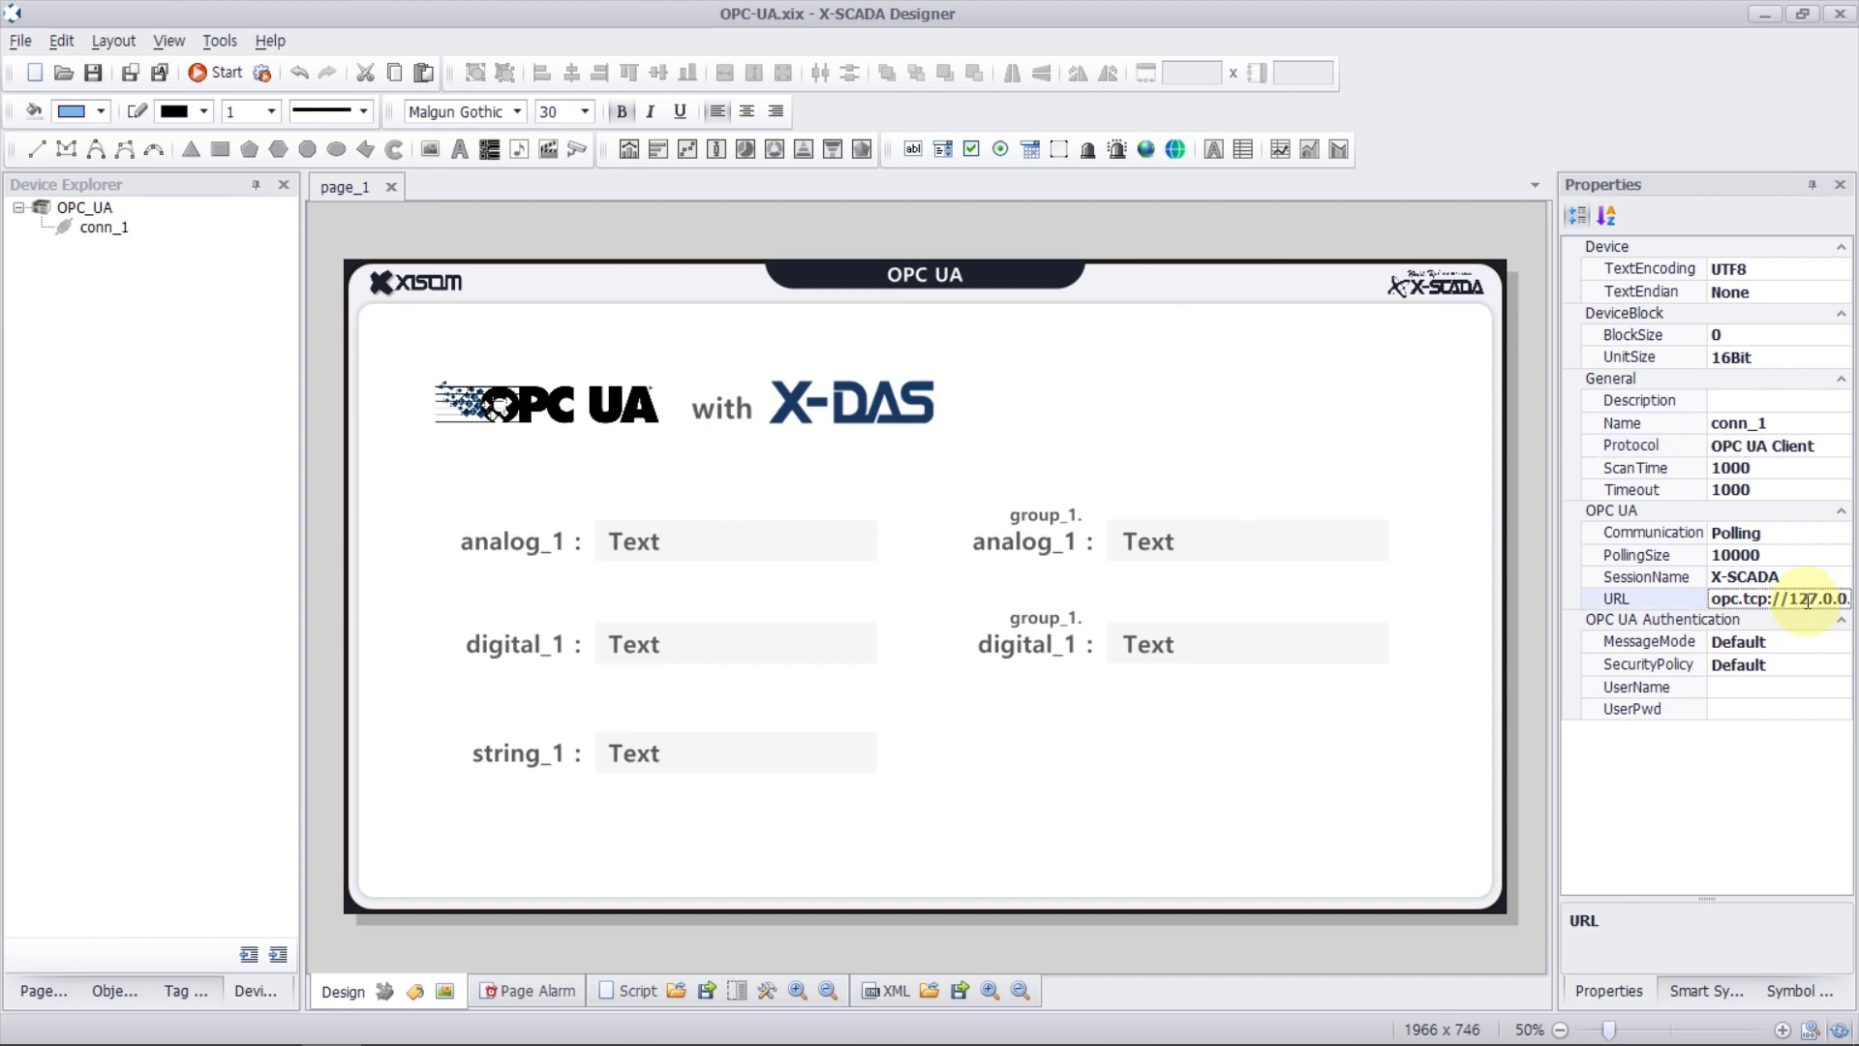
{"action": "key", "text": "ctrl+a"}
{"action": "key", "text": "BackSpace"}
{"action": "key", "text": "ctrl+v"}
{"action": "key", "text": "Return"}
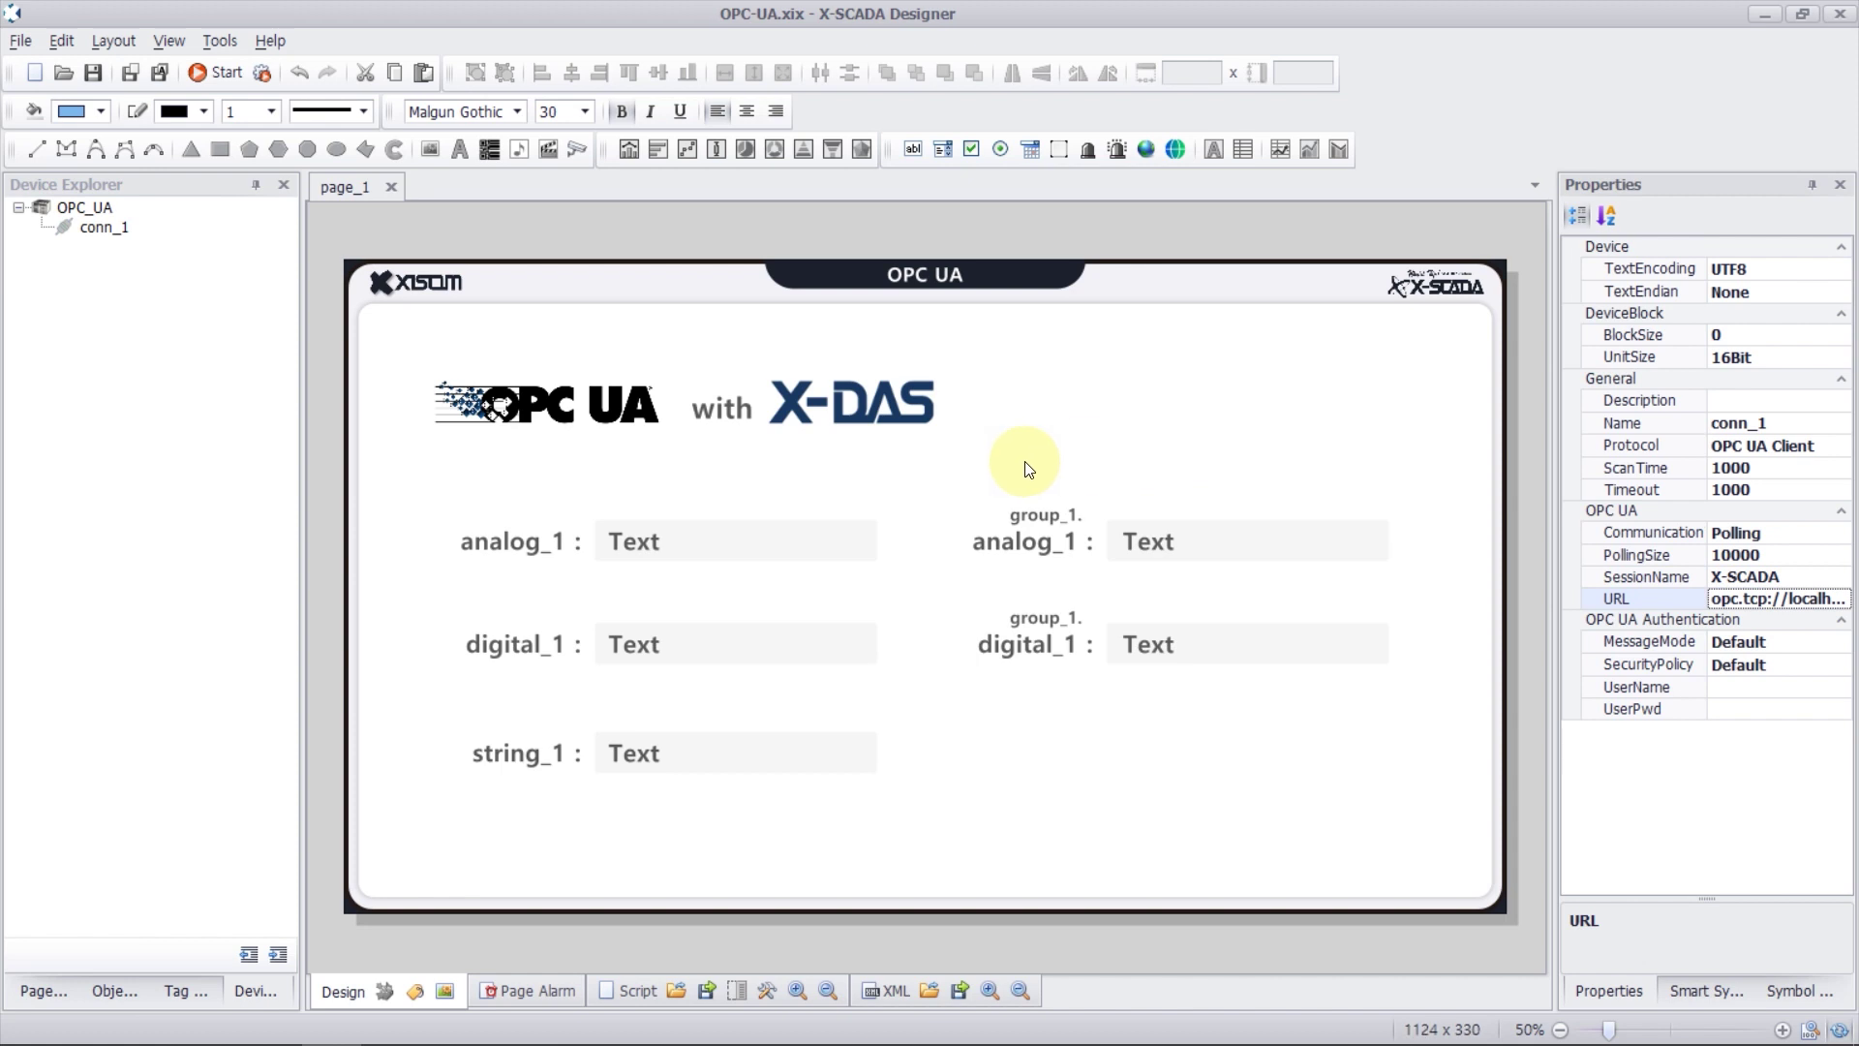
Step: In the Tag Explorer, add an analog tag, a digital tag, a string tag and a group under X-SCADA
{"action": "left_click", "coordinate": [186, 991]}
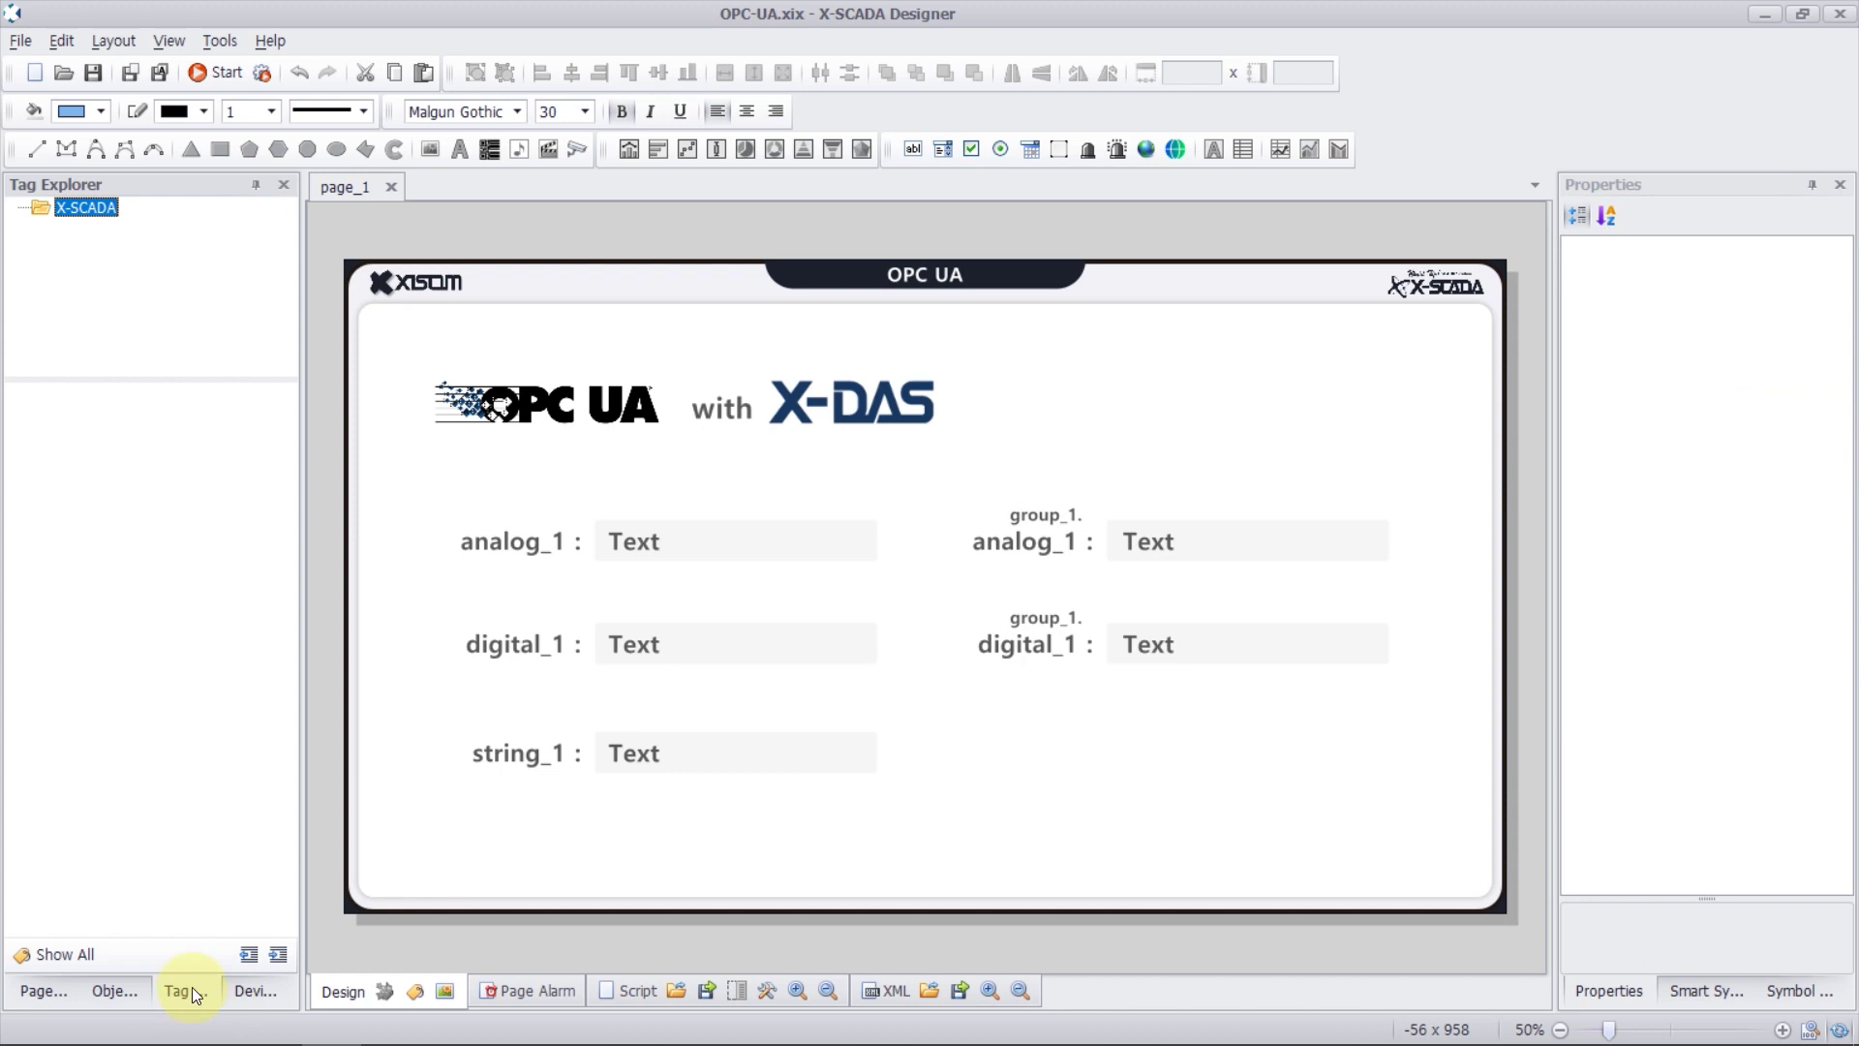
{"action": "right_click", "coordinate": [60, 419]}
{"action": "left_click", "coordinate": [64, 427]}
{"action": "right_click", "coordinate": [58, 438]}
{"action": "left_click", "coordinate": [71, 480]}
{"action": "right_click", "coordinate": [70, 480]}
{"action": "left_click", "coordinate": [85, 542]}
{"action": "right_click", "coordinate": [82, 535]}
{"action": "left_click", "coordinate": [97, 618]}
Step: Add an analog tag and a digital tag inside group_1
{"action": "left_click", "coordinate": [105, 226]}
{"action": "right_click", "coordinate": [73, 456]}
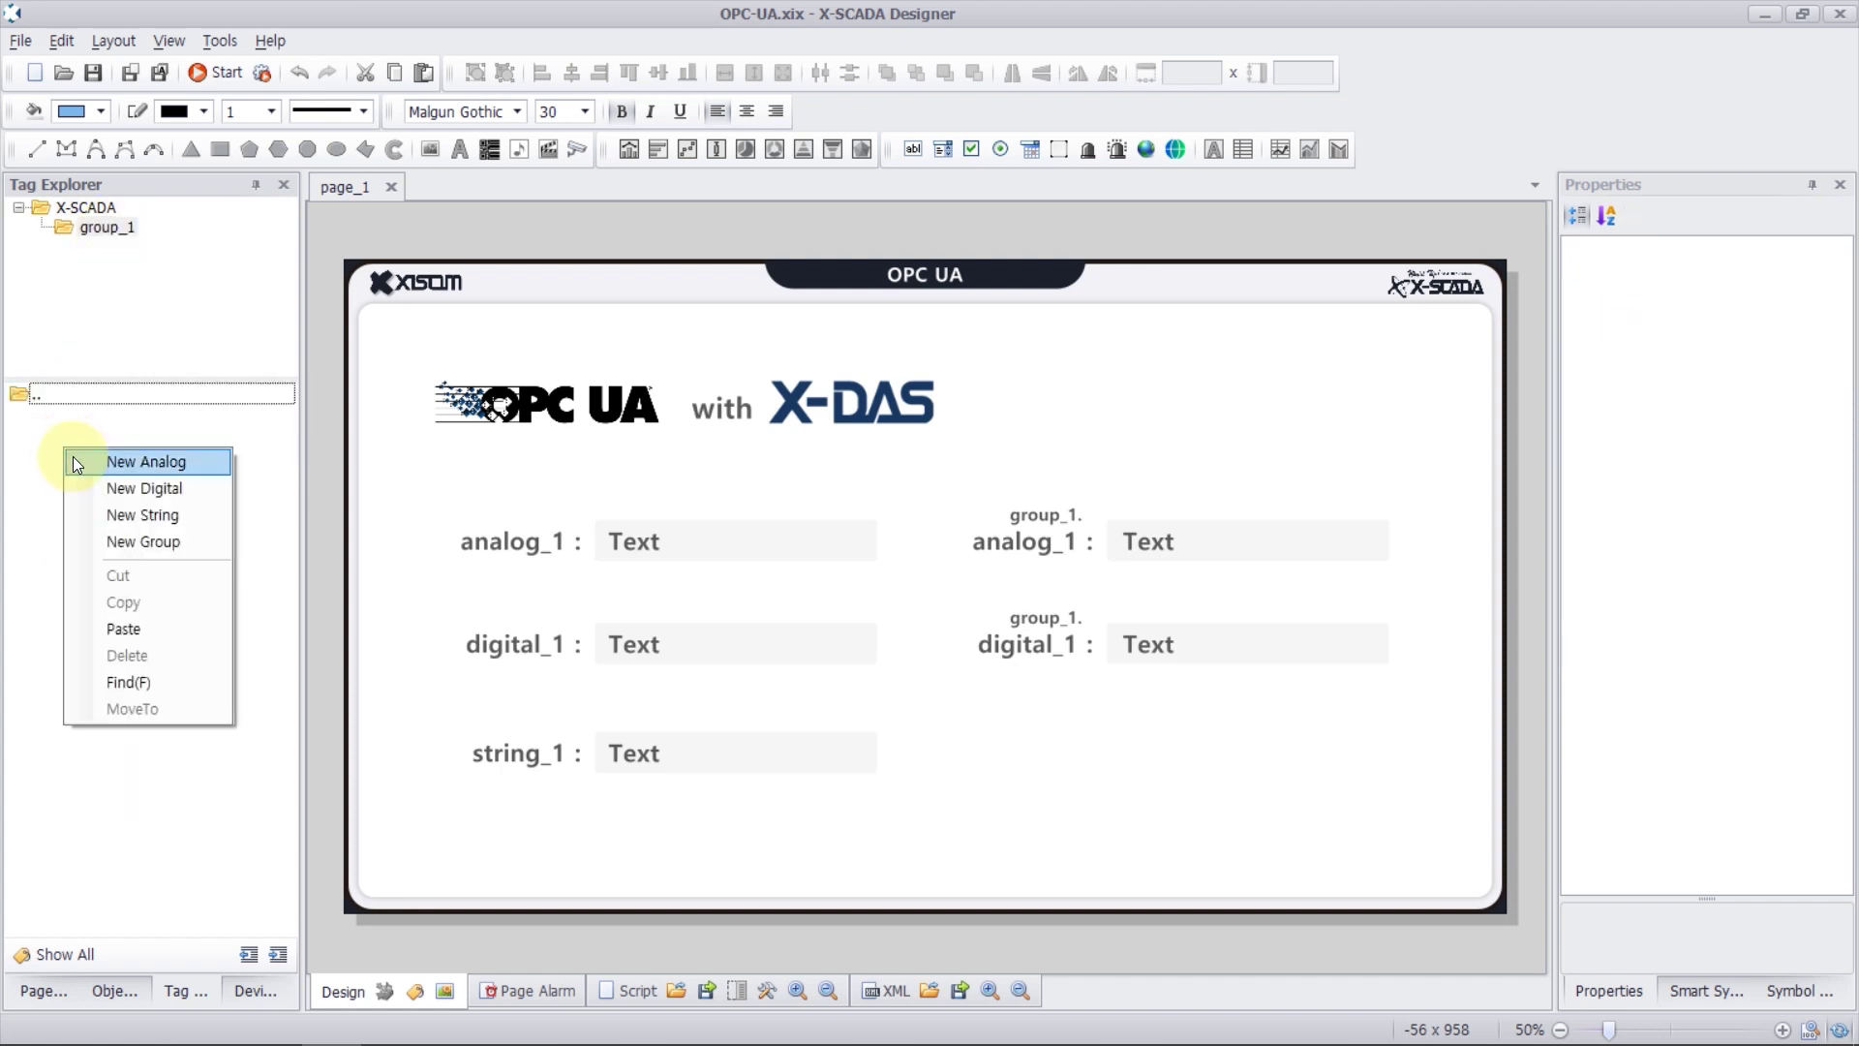
{"action": "left_click", "coordinate": [76, 489]}
Step: Link the analog_1 tag directly under X-SCADA to the OPC_UA device
{"action": "left_click", "coordinate": [77, 208]}
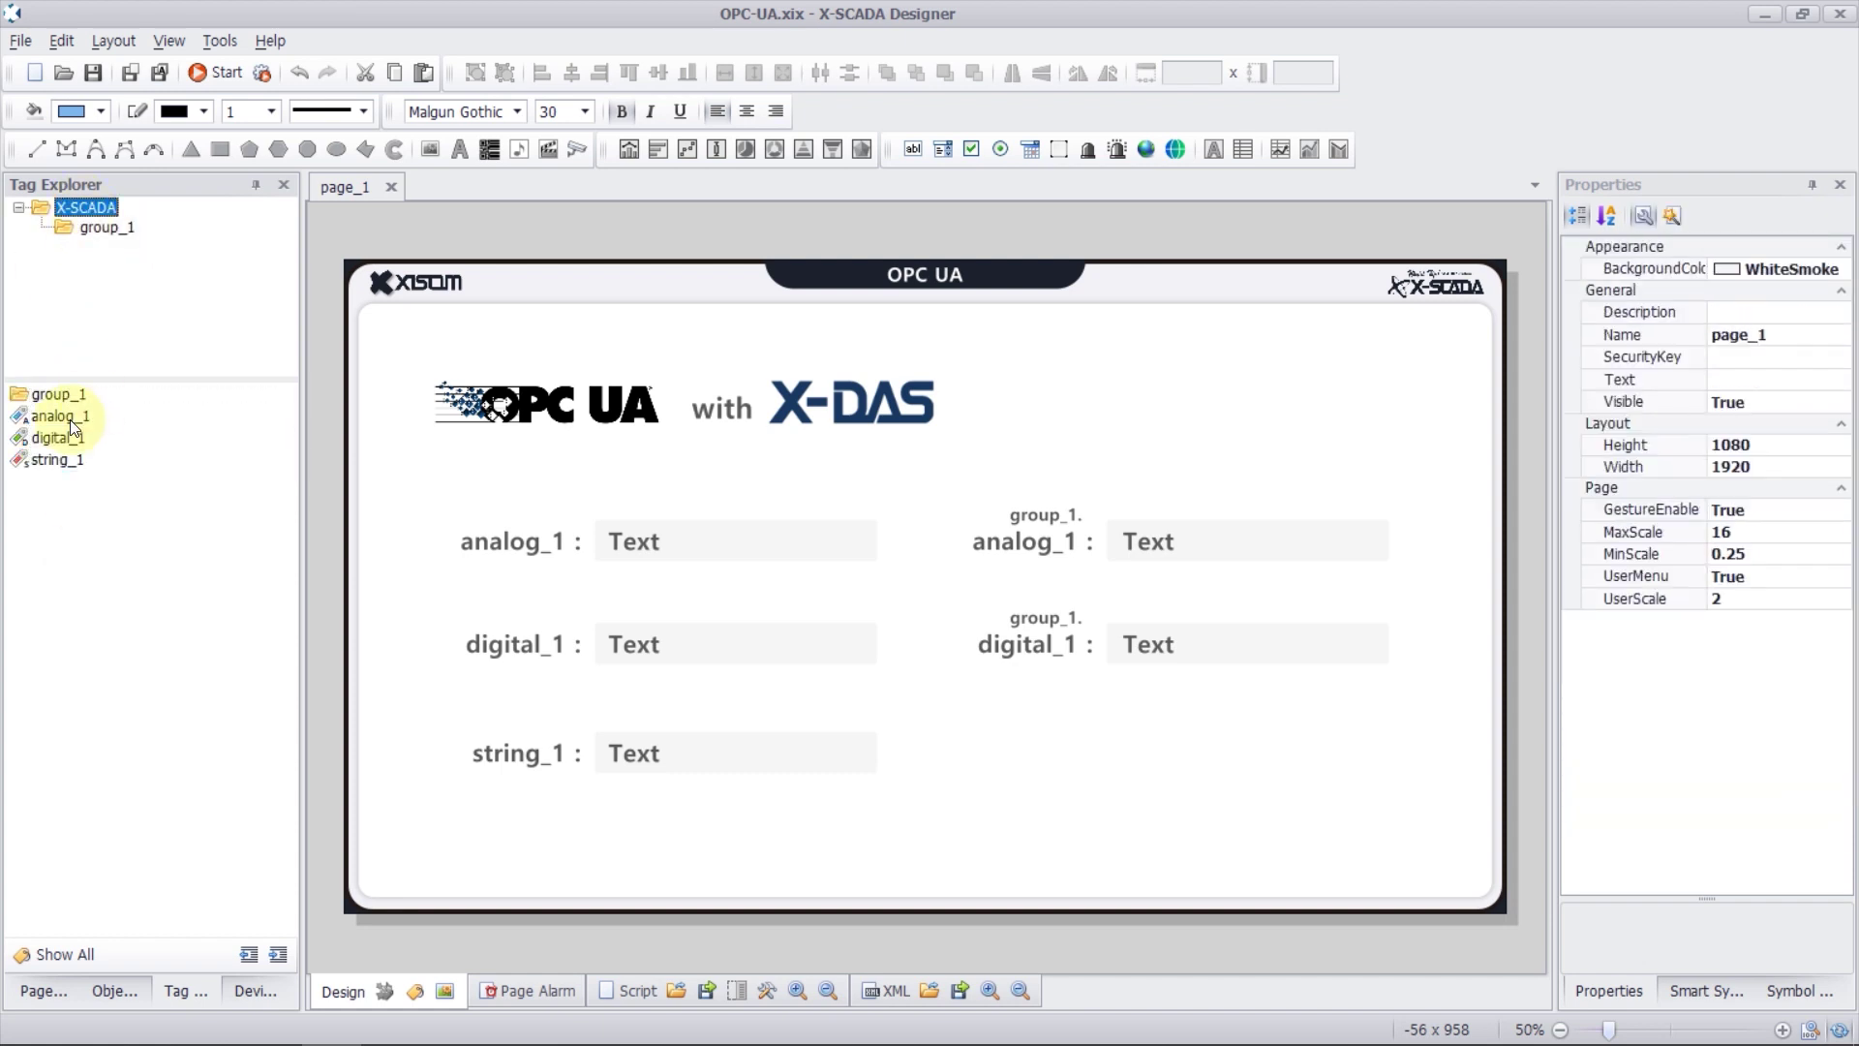
{"action": "left_click", "coordinate": [72, 417]}
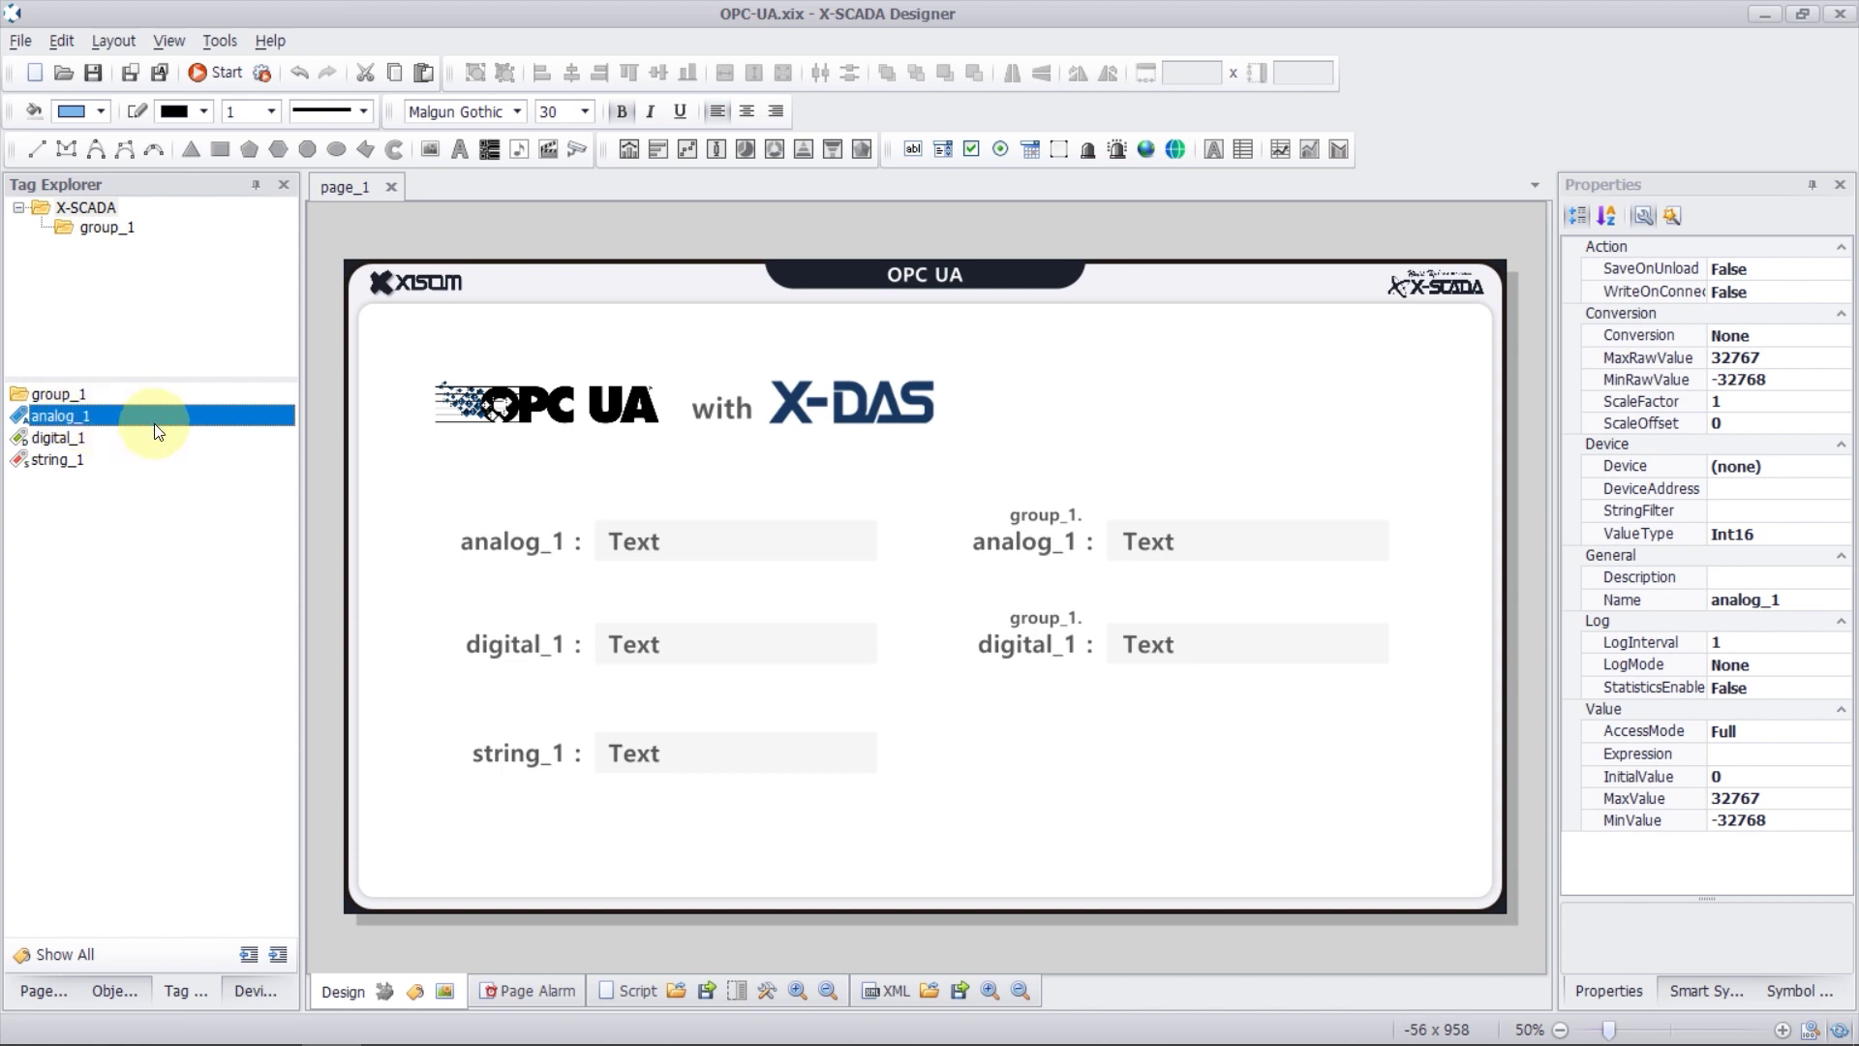
{"action": "left_click", "coordinate": [1675, 471]}
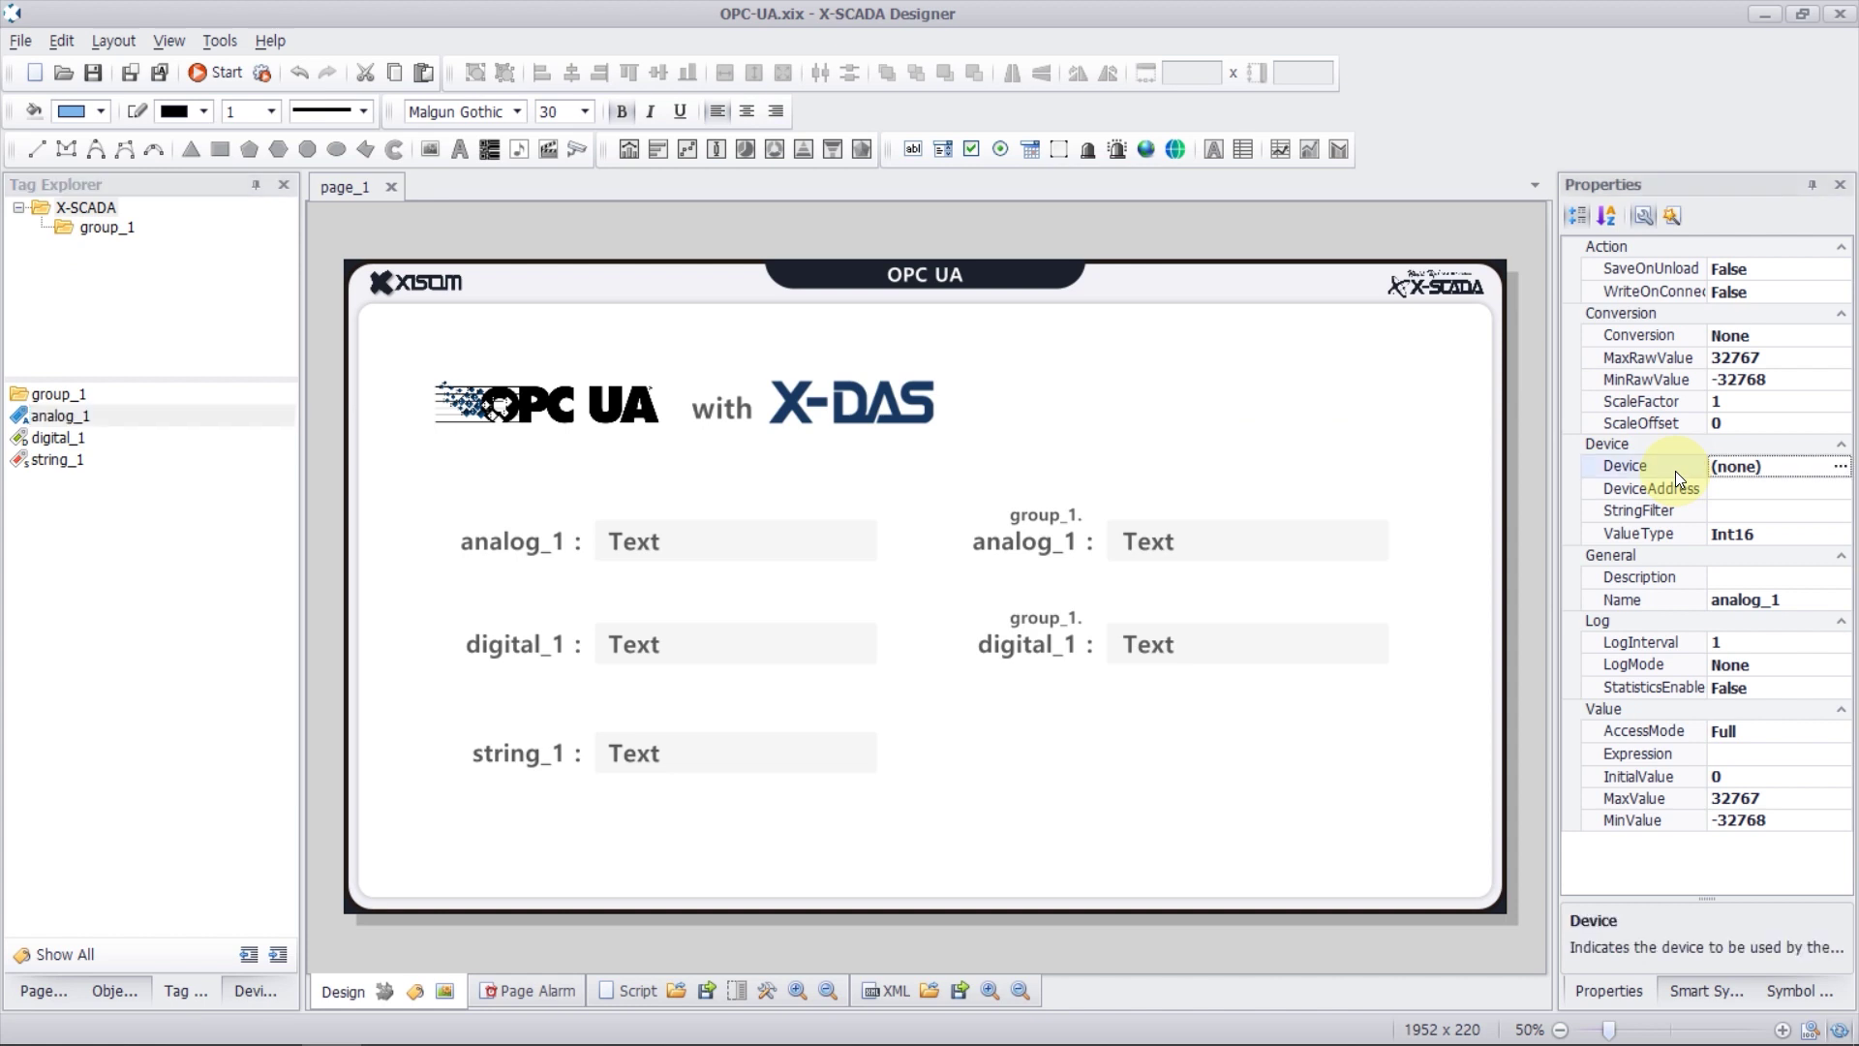
{"action": "left_click", "coordinate": [1839, 471]}
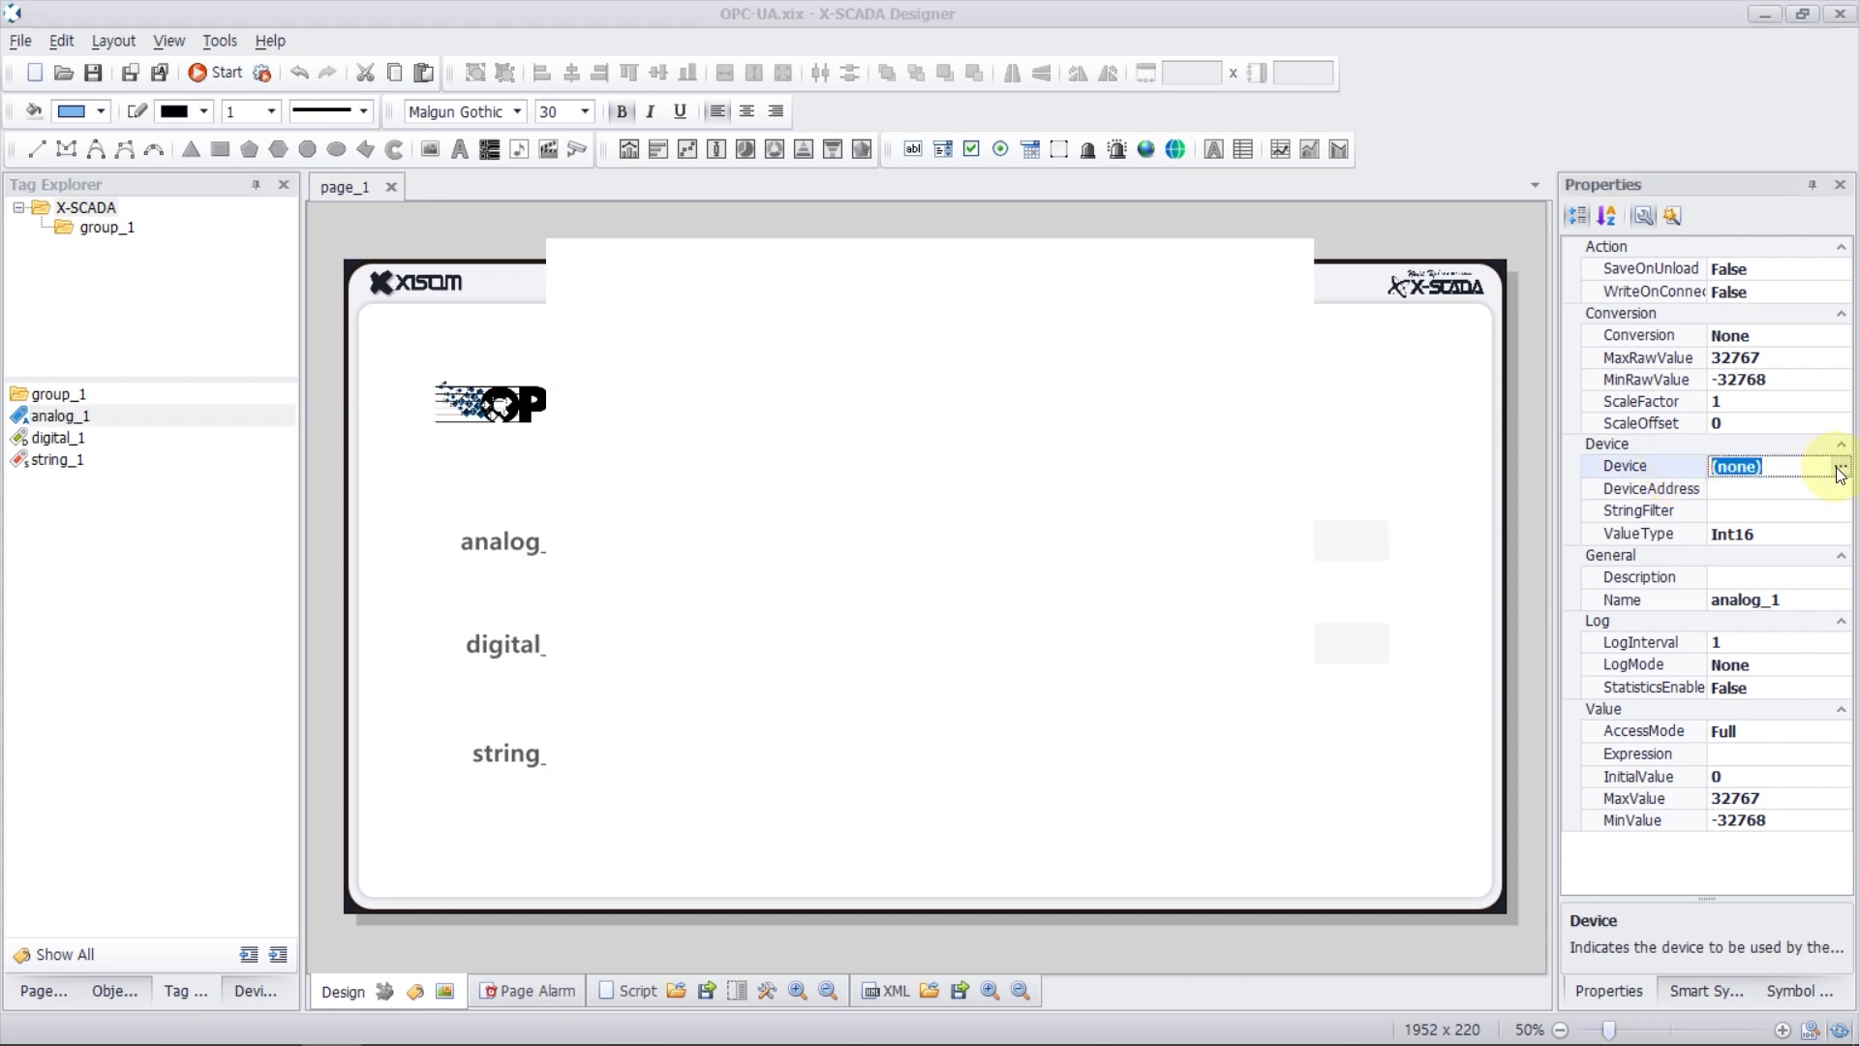
{"action": "left_click", "coordinate": [1041, 330]}
{"action": "left_click", "coordinate": [1149, 770]}
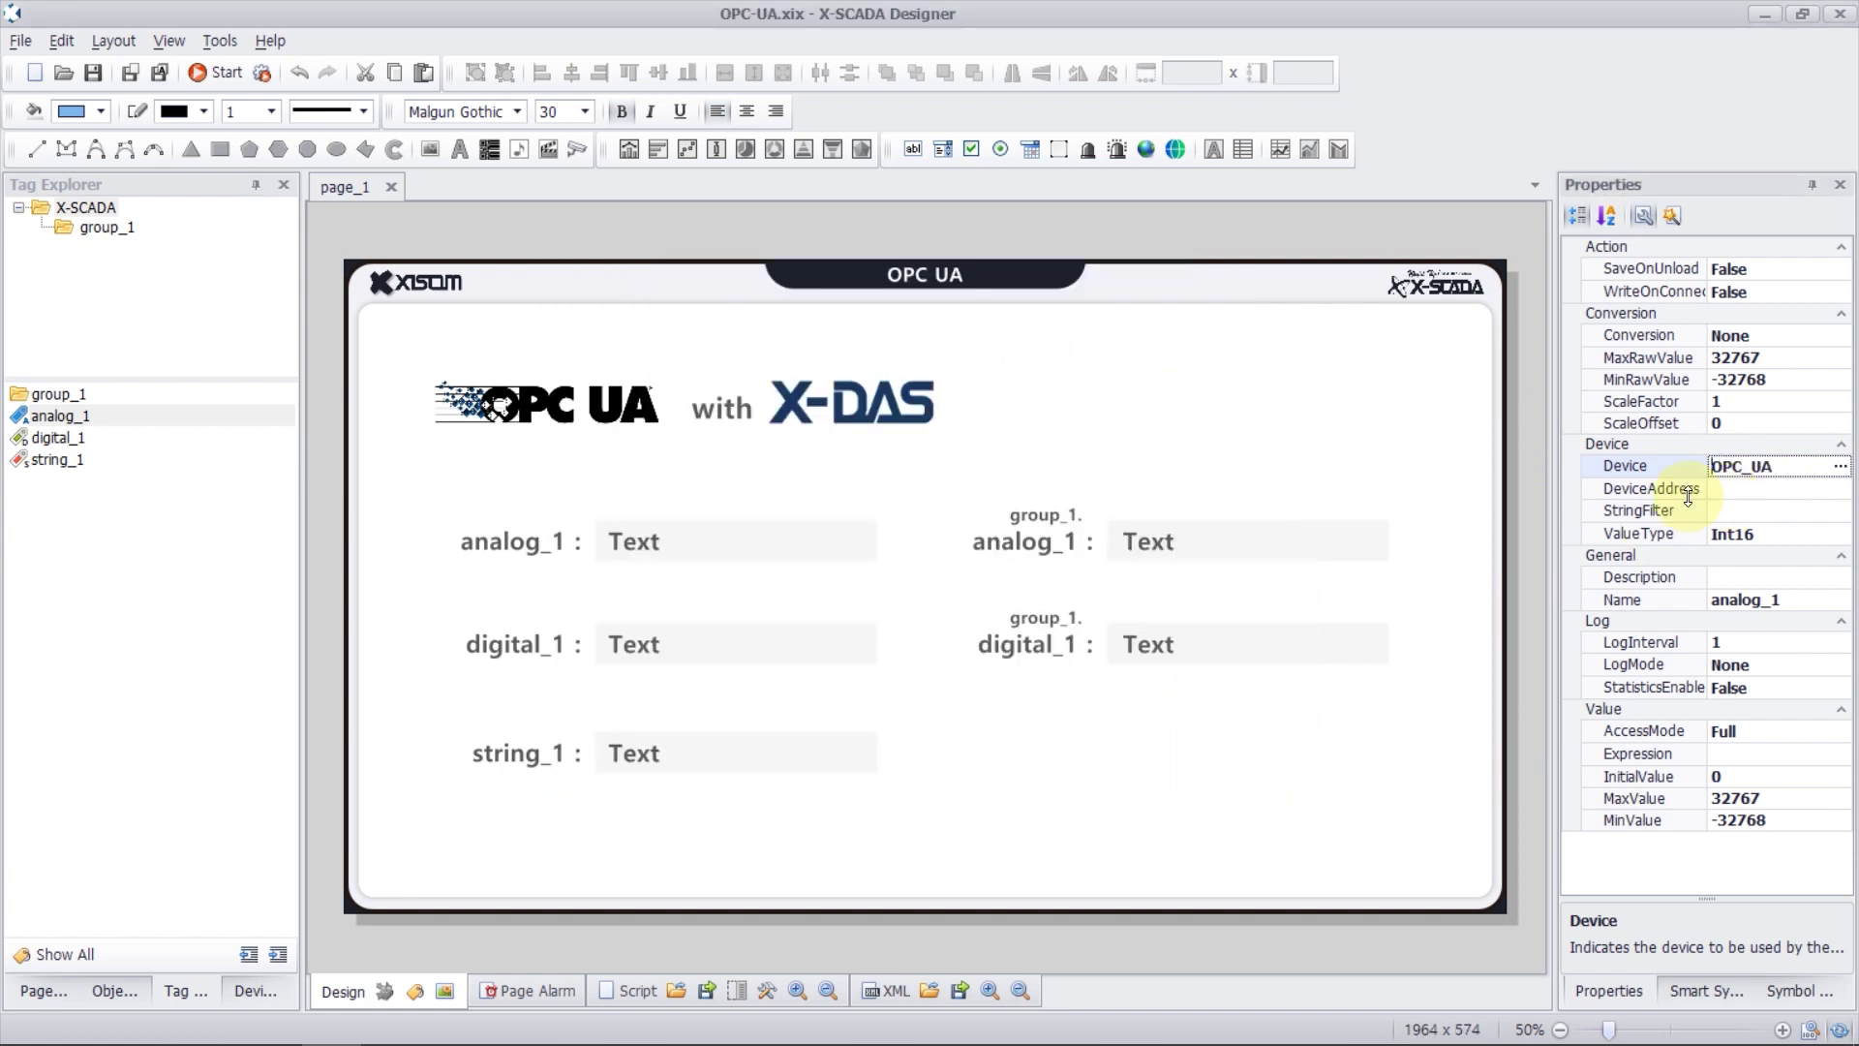
Step: Set the DeviceAddress of the root analog_1 tag to its NodeId copied from the OPC UA Client, ns=2;s=analog_1
{"action": "left_click", "coordinate": [1692, 486]}
{"action": "left_click", "coordinate": [1739, 488]}
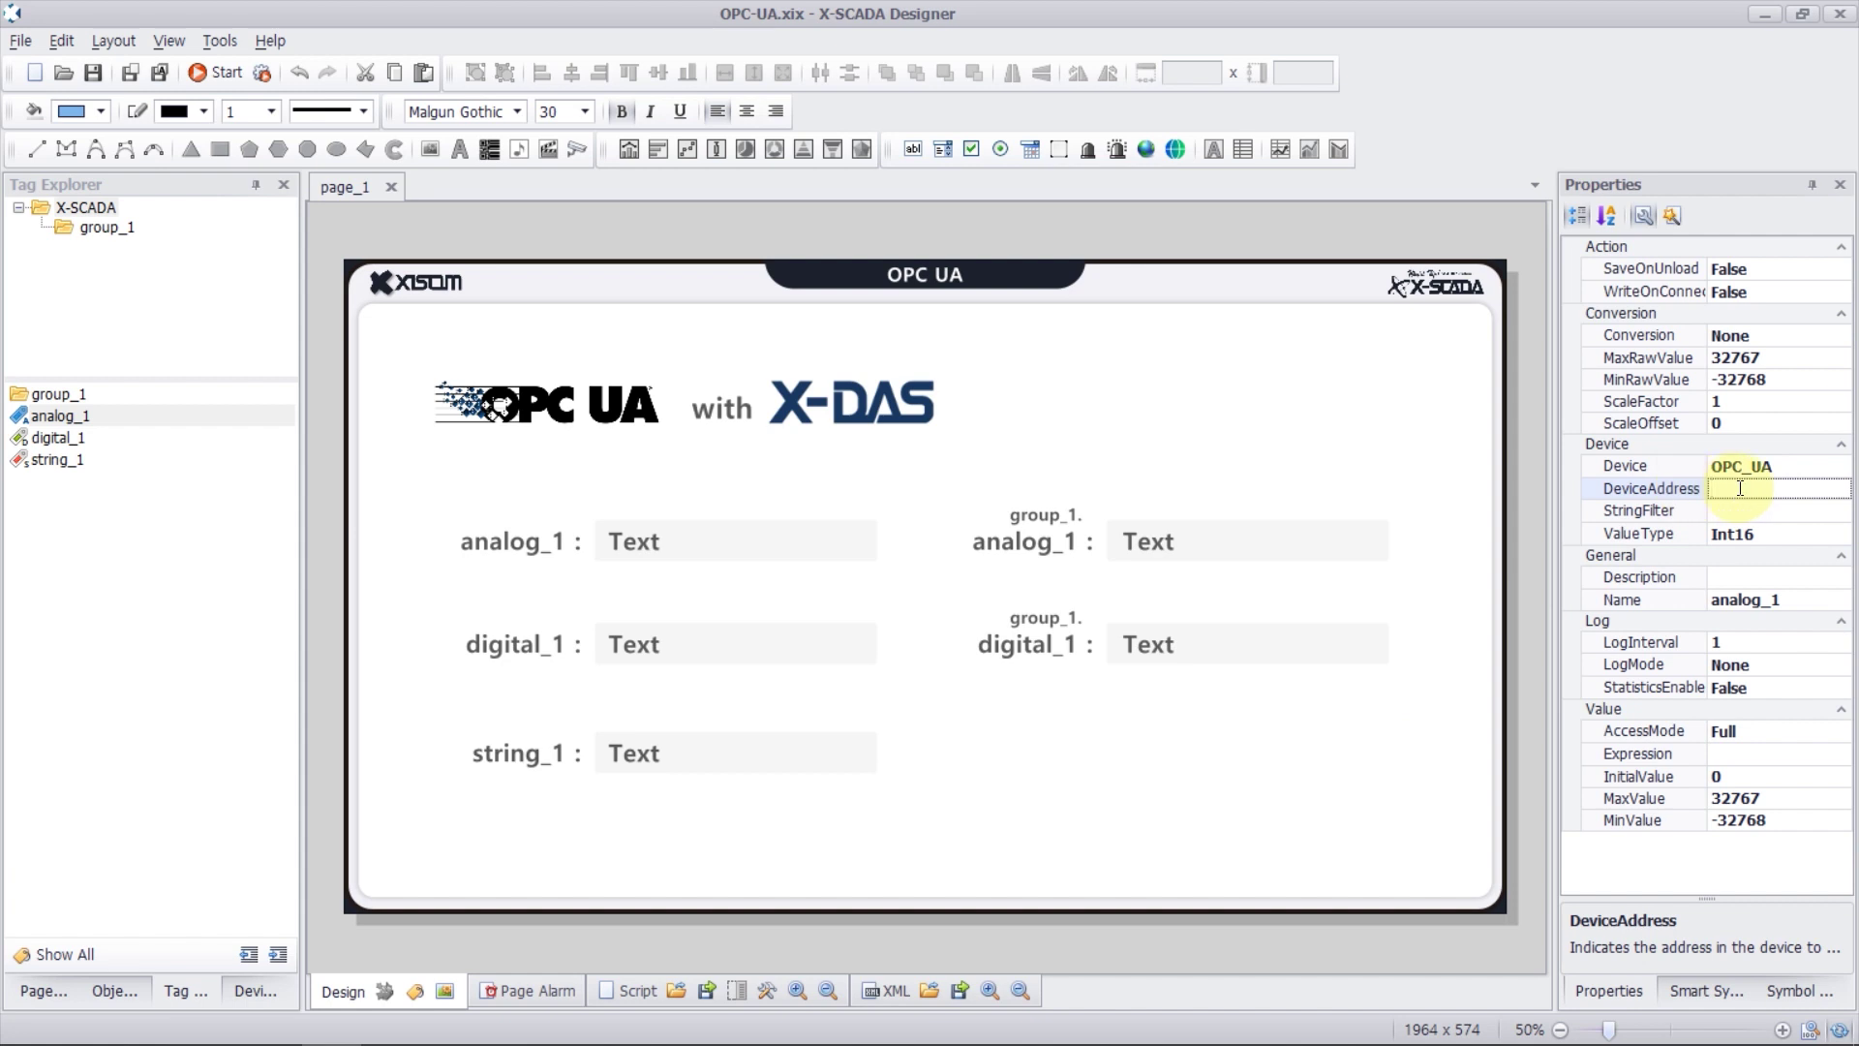
{"action": "left_click", "coordinate": [1740, 488]}
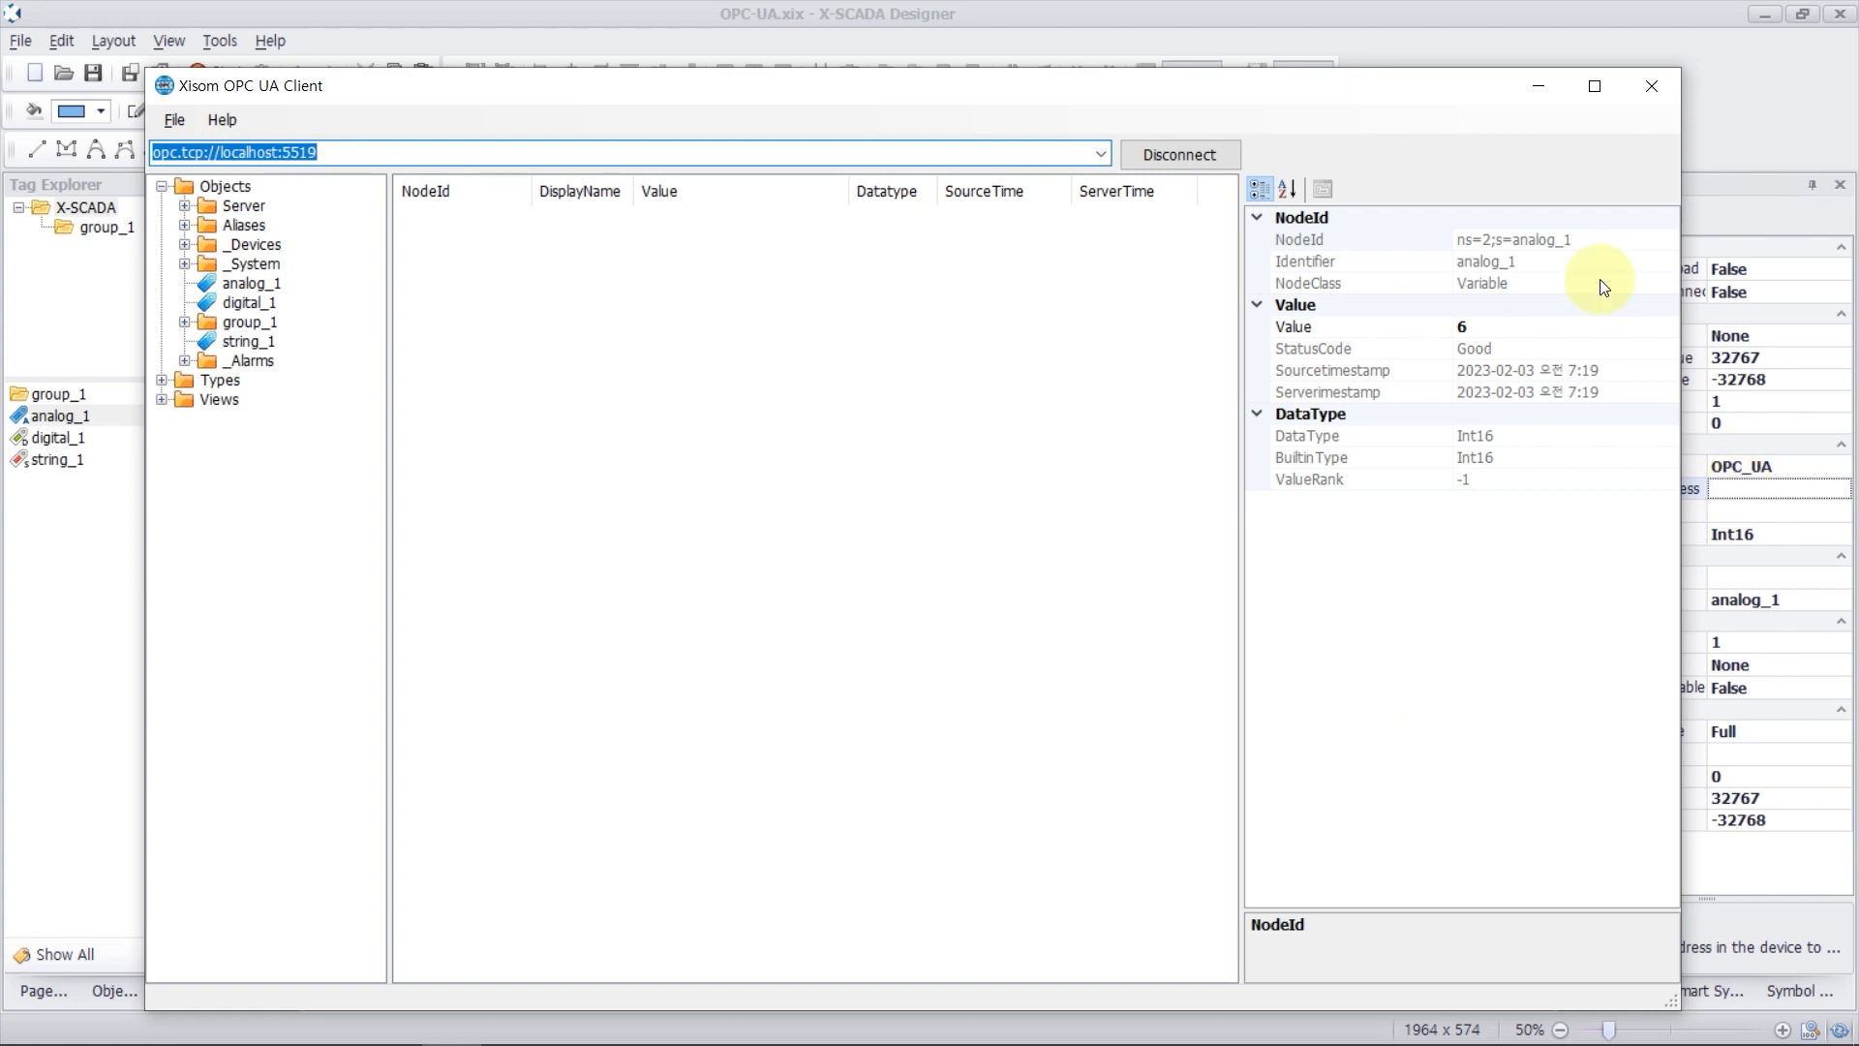
{"action": "left_click", "coordinate": [1592, 241]}
{"action": "left_click", "coordinate": [1592, 241]}
{"action": "key", "text": "ctrl+c"}
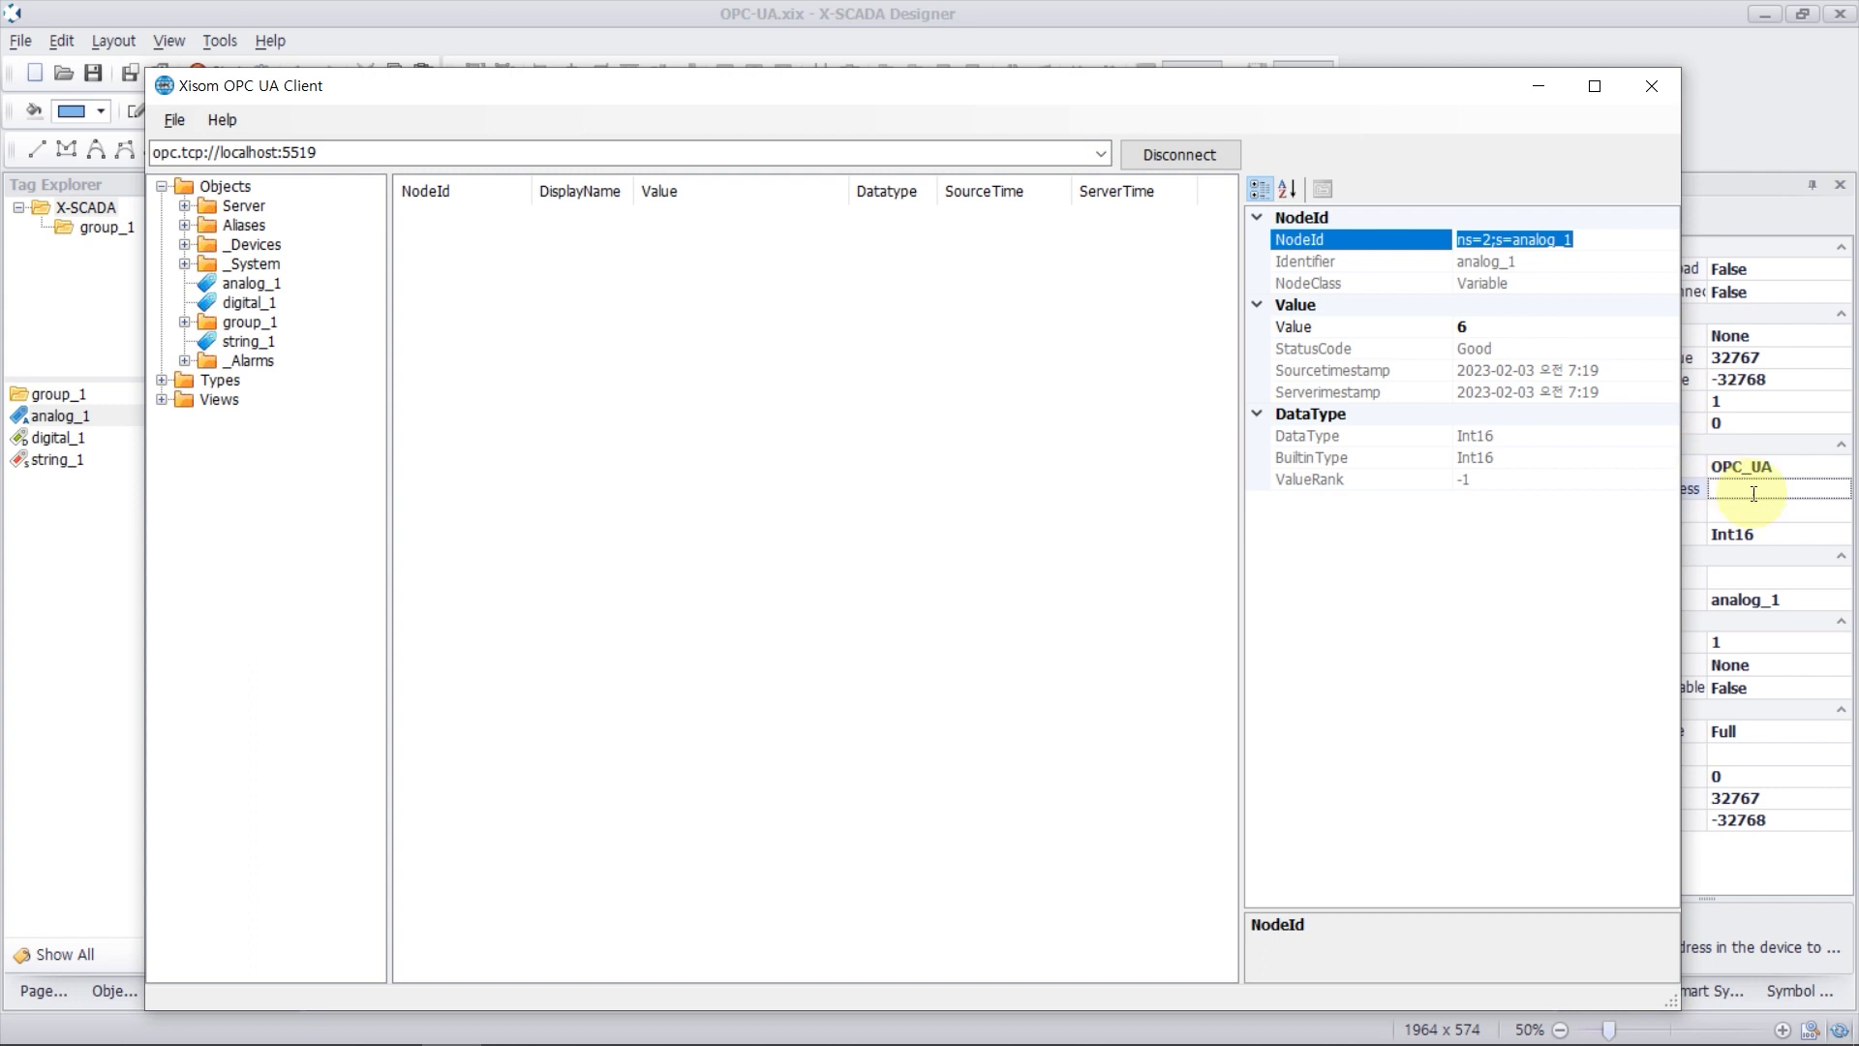
{"action": "left_click", "coordinate": [1733, 487]}
{"action": "left_click", "coordinate": [1750, 486]}
{"action": "key", "text": "ctrl+v"}
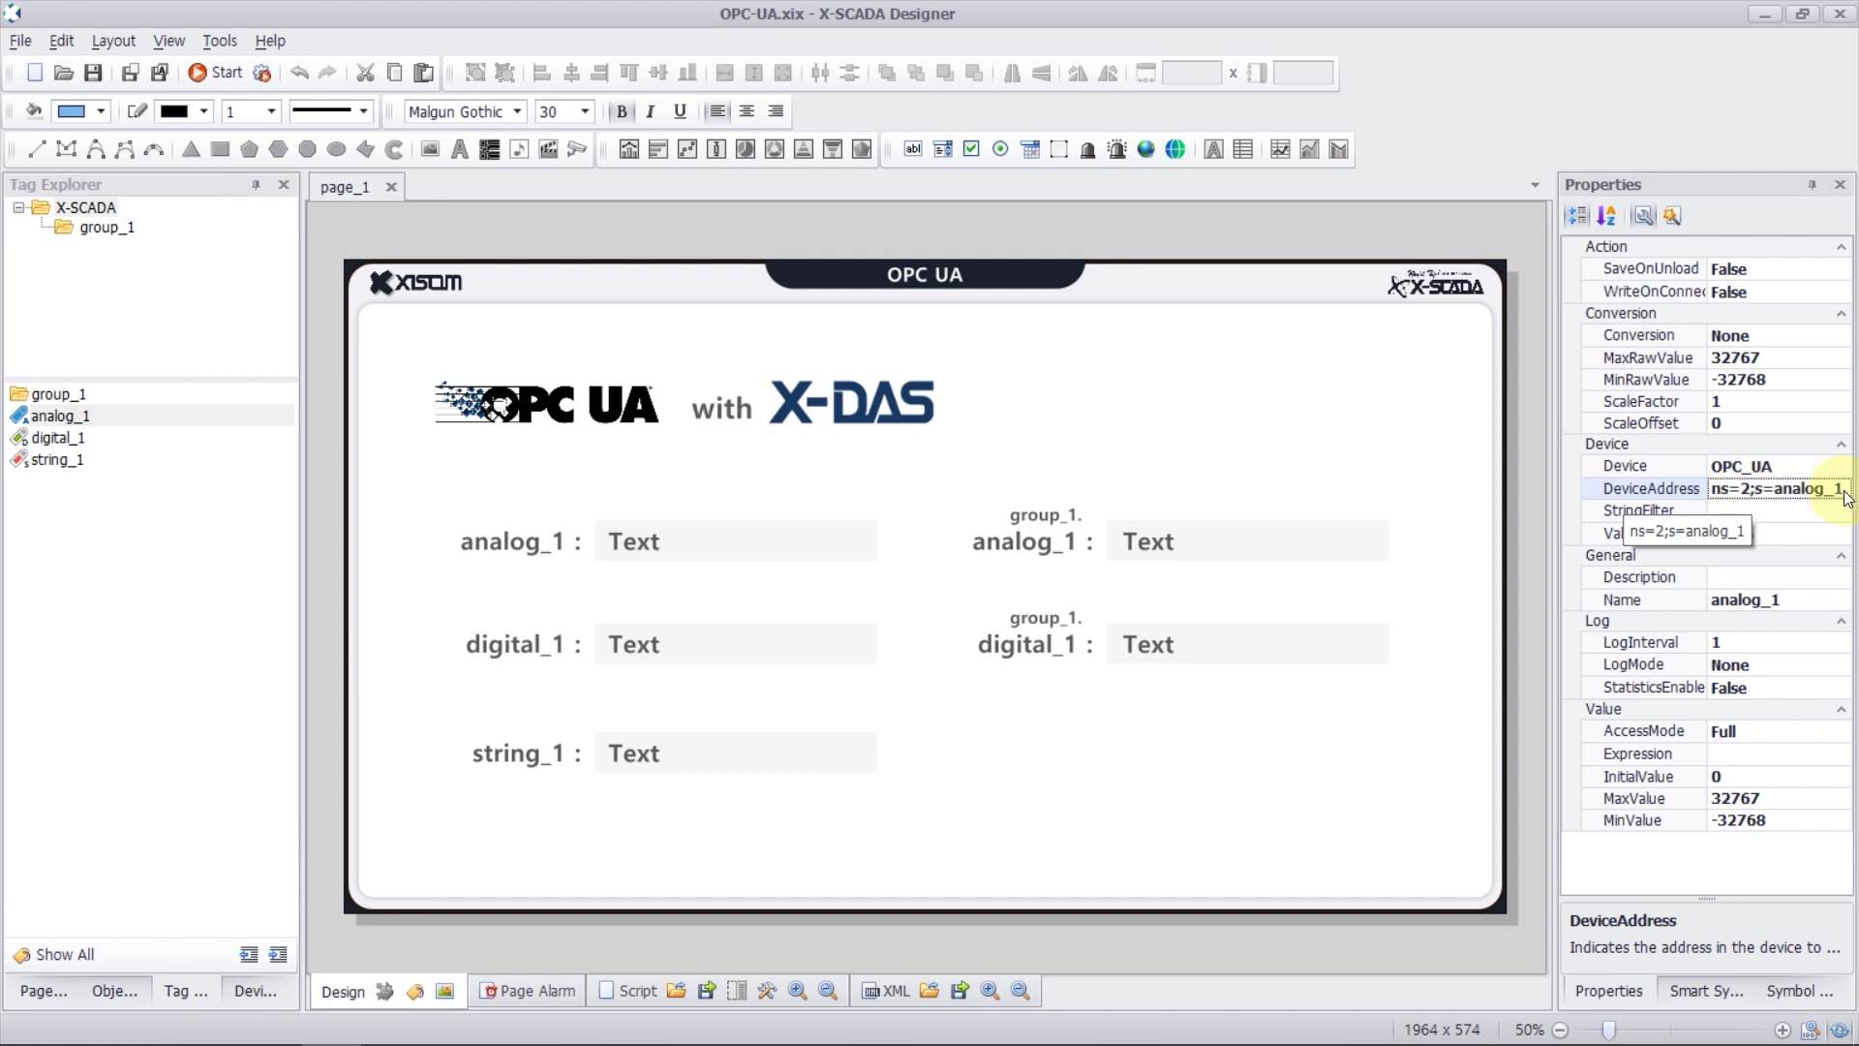
Step: Link the root digital_1 tag to the OPC_UA device and use its copied NodeId ns=2;s=digital_1 as DeviceAddress
{"action": "left_click", "coordinate": [81, 444]}
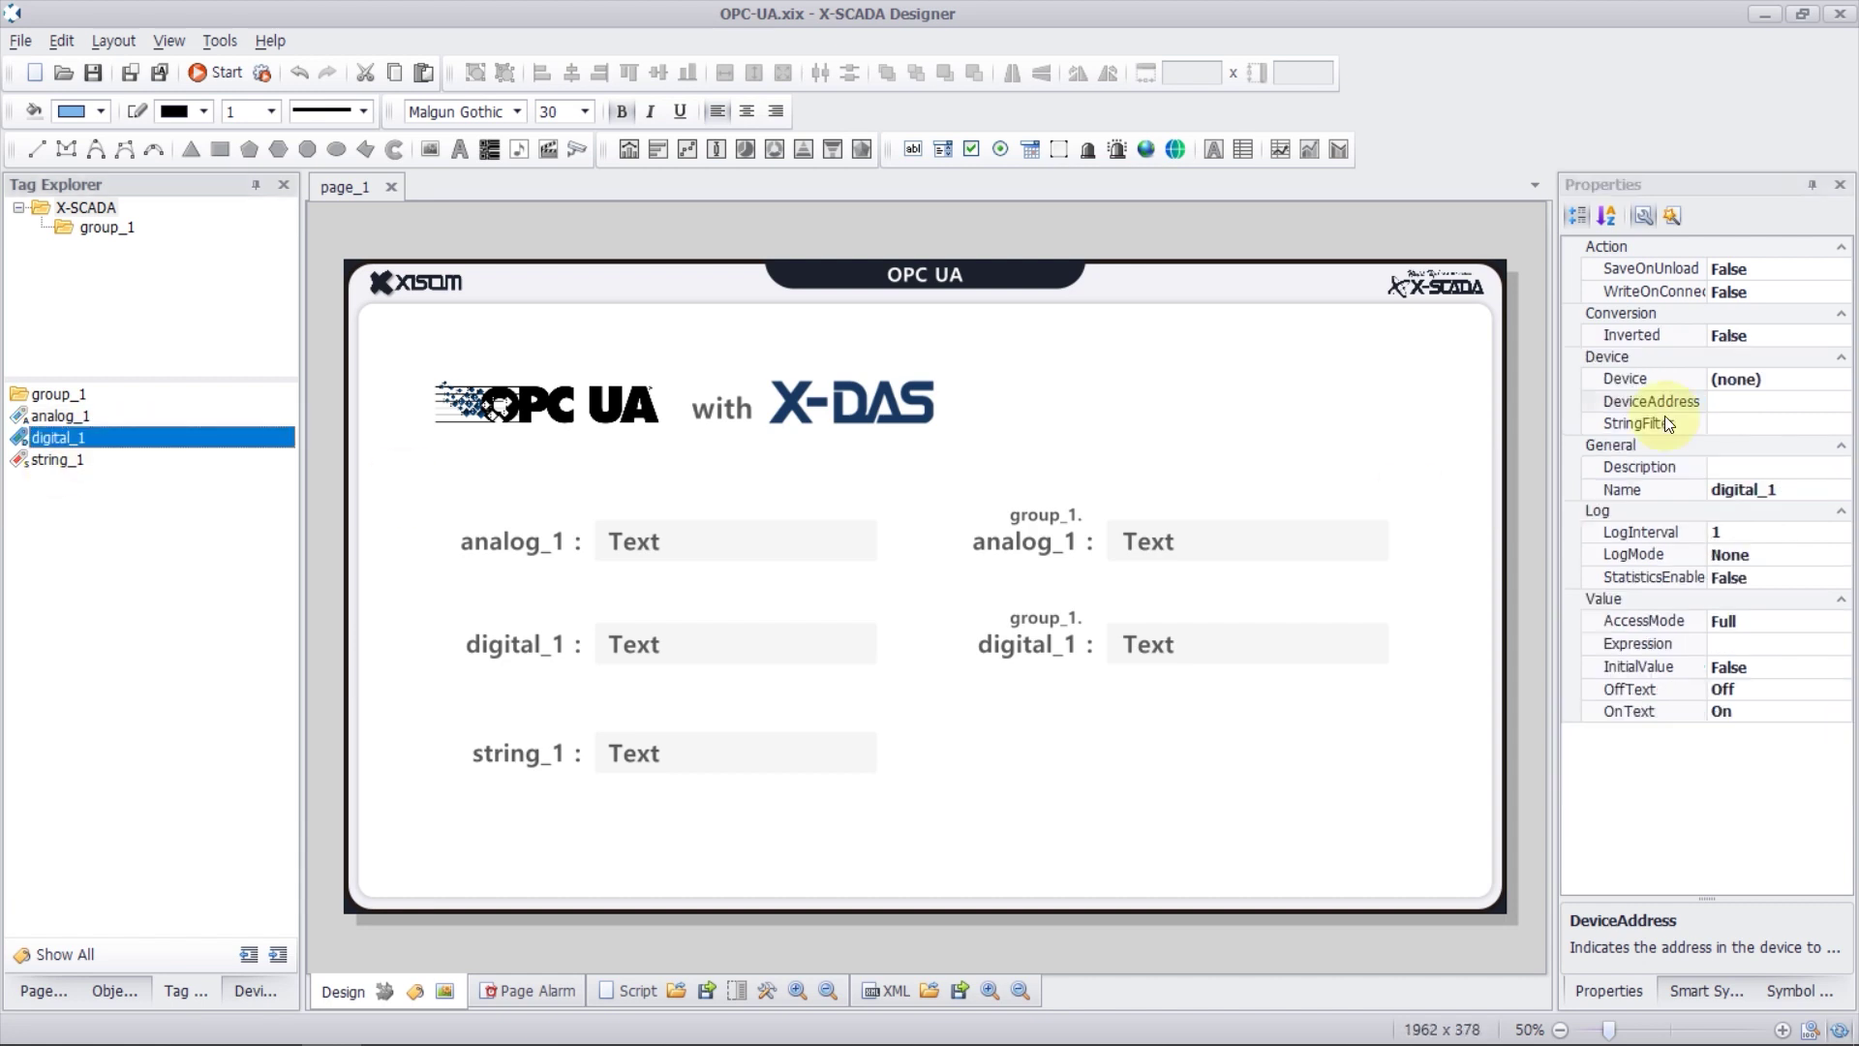
{"action": "left_click", "coordinate": [1838, 379]}
{"action": "left_click", "coordinate": [581, 290]}
{"action": "left_click", "coordinate": [1149, 772]}
{"action": "left_click", "coordinate": [1772, 402]}
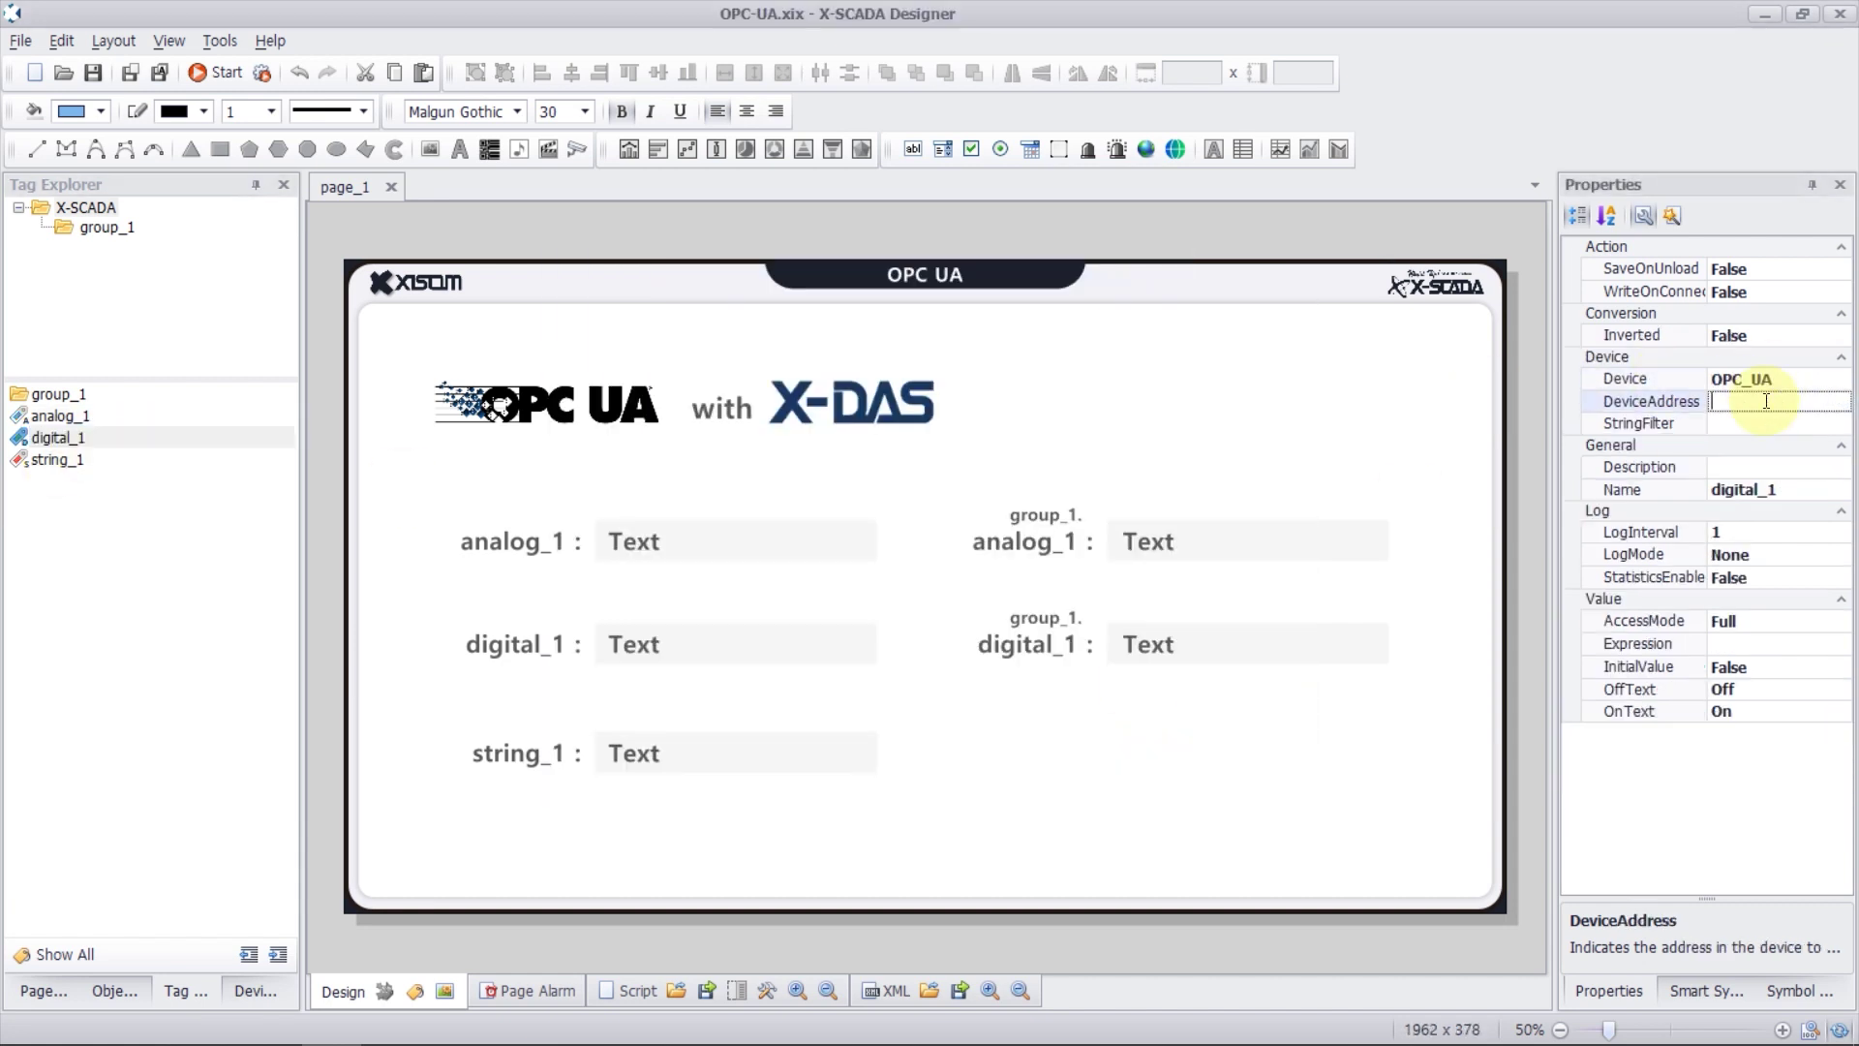
{"action": "left_click", "coordinate": [1772, 401]}
{"action": "left_click", "coordinate": [249, 302]}
{"action": "double_click", "coordinate": [1415, 250]}
Step: Link the string_1 tag to the OPC_UA device and use its copied NodeId ns=2;s=string_1 as DeviceAddress
{"action": "left_click", "coordinate": [207, 461]}
{"action": "left_click", "coordinate": [1839, 335]}
{"action": "left_click", "coordinate": [871, 326]}
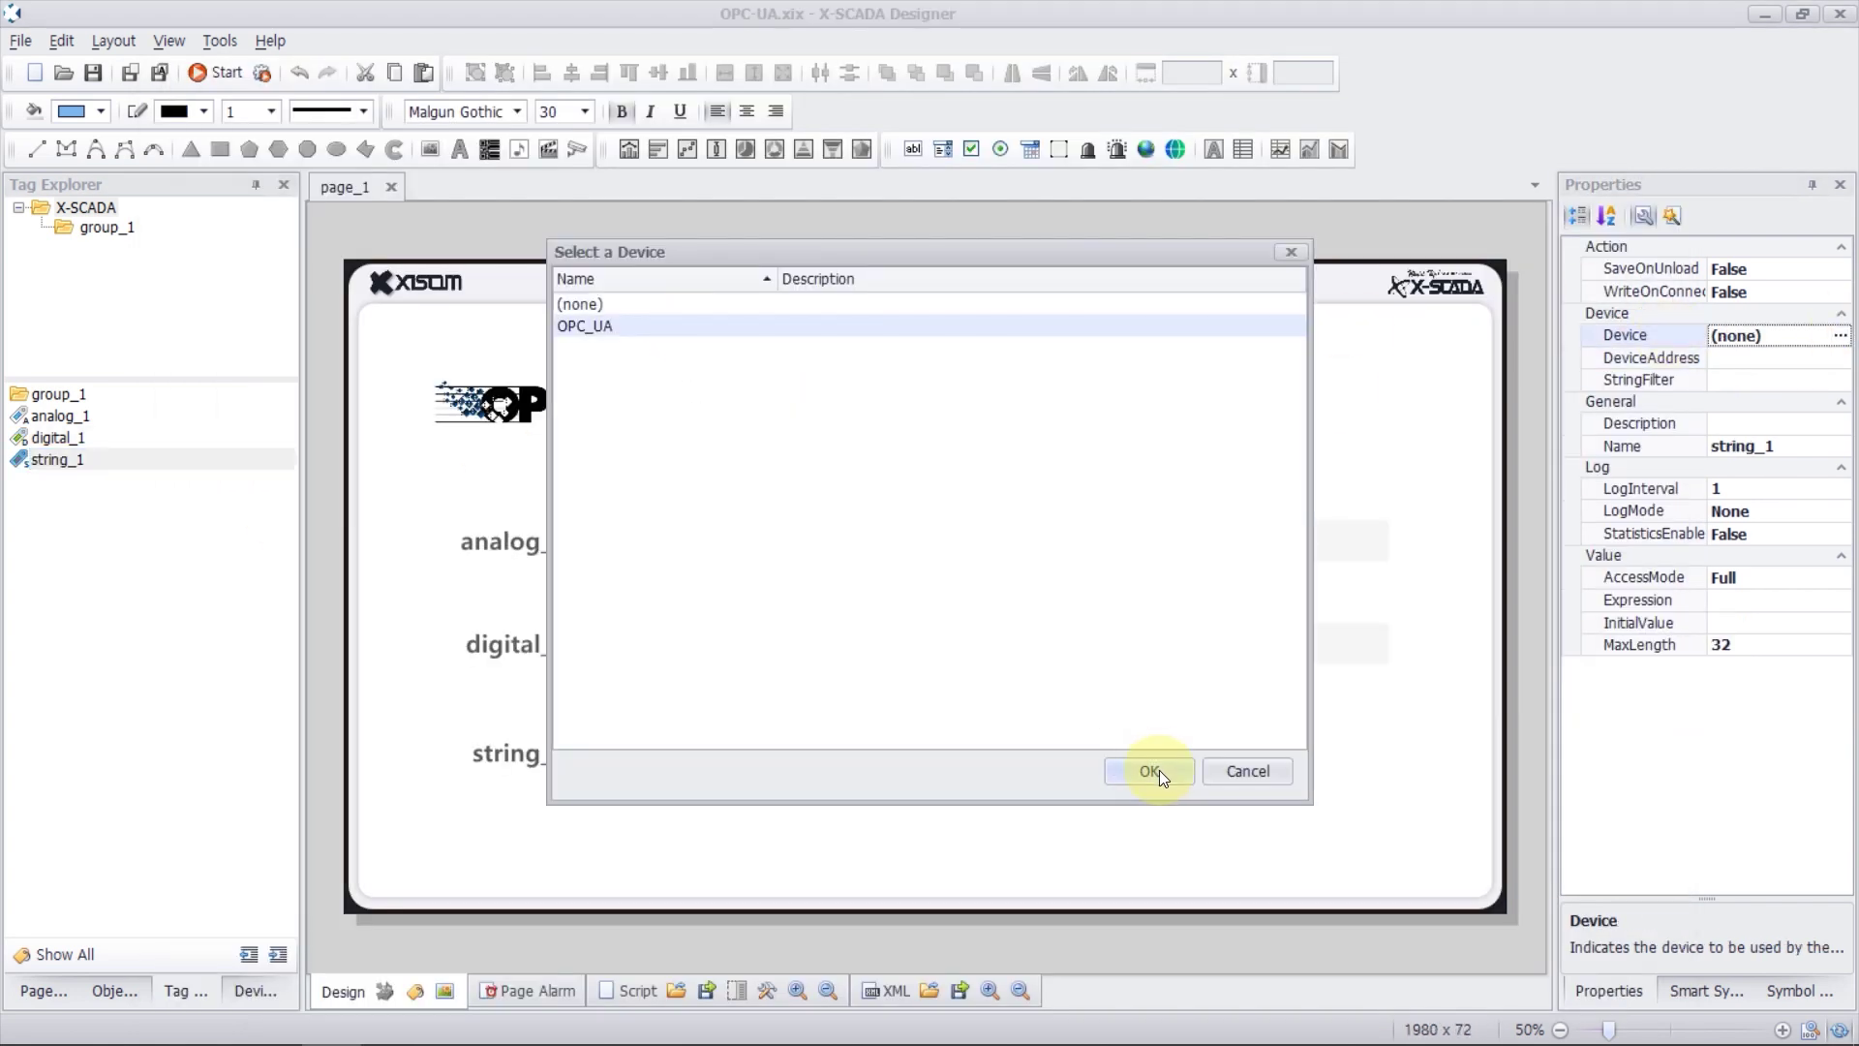
{"action": "left_click", "coordinate": [1150, 772]}
{"action": "left_click", "coordinate": [1759, 358]}
{"action": "left_click", "coordinate": [1759, 358]}
{"action": "left_click", "coordinate": [240, 341]}
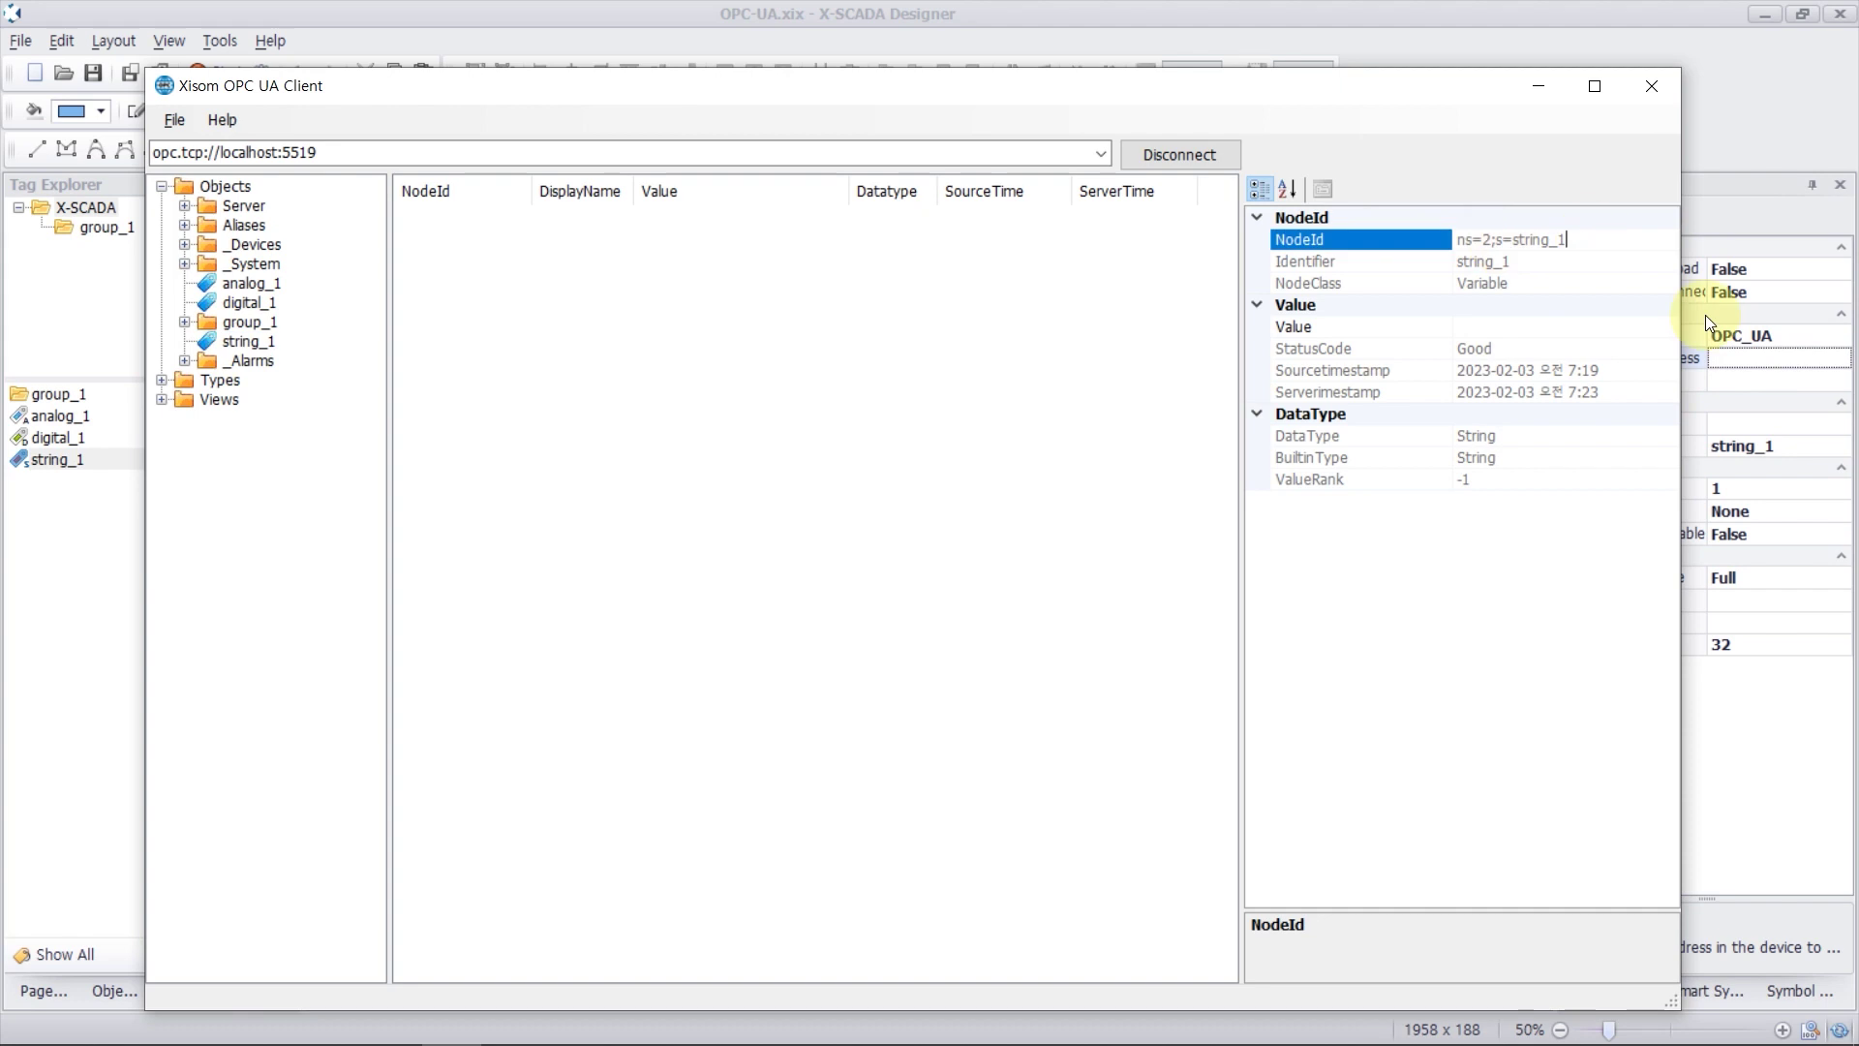
{"action": "double_click", "coordinate": [1510, 239]}
Step: Link analog_1 inside group_1 to the OPC_UA device with DeviceAddress ns=2;s=group_1.analog_1
{"action": "double_click", "coordinate": [53, 394]}
{"action": "left_click", "coordinate": [60, 415]}
{"action": "left_click", "coordinate": [1743, 466]}
{"action": "left_click", "coordinate": [1839, 466]}
{"action": "left_click", "coordinate": [871, 324]}
{"action": "left_click", "coordinate": [1150, 771]}
{"action": "left_click", "coordinate": [1740, 489]}
{"action": "type", "text": "ns=2;s=group_1.analog_1"}
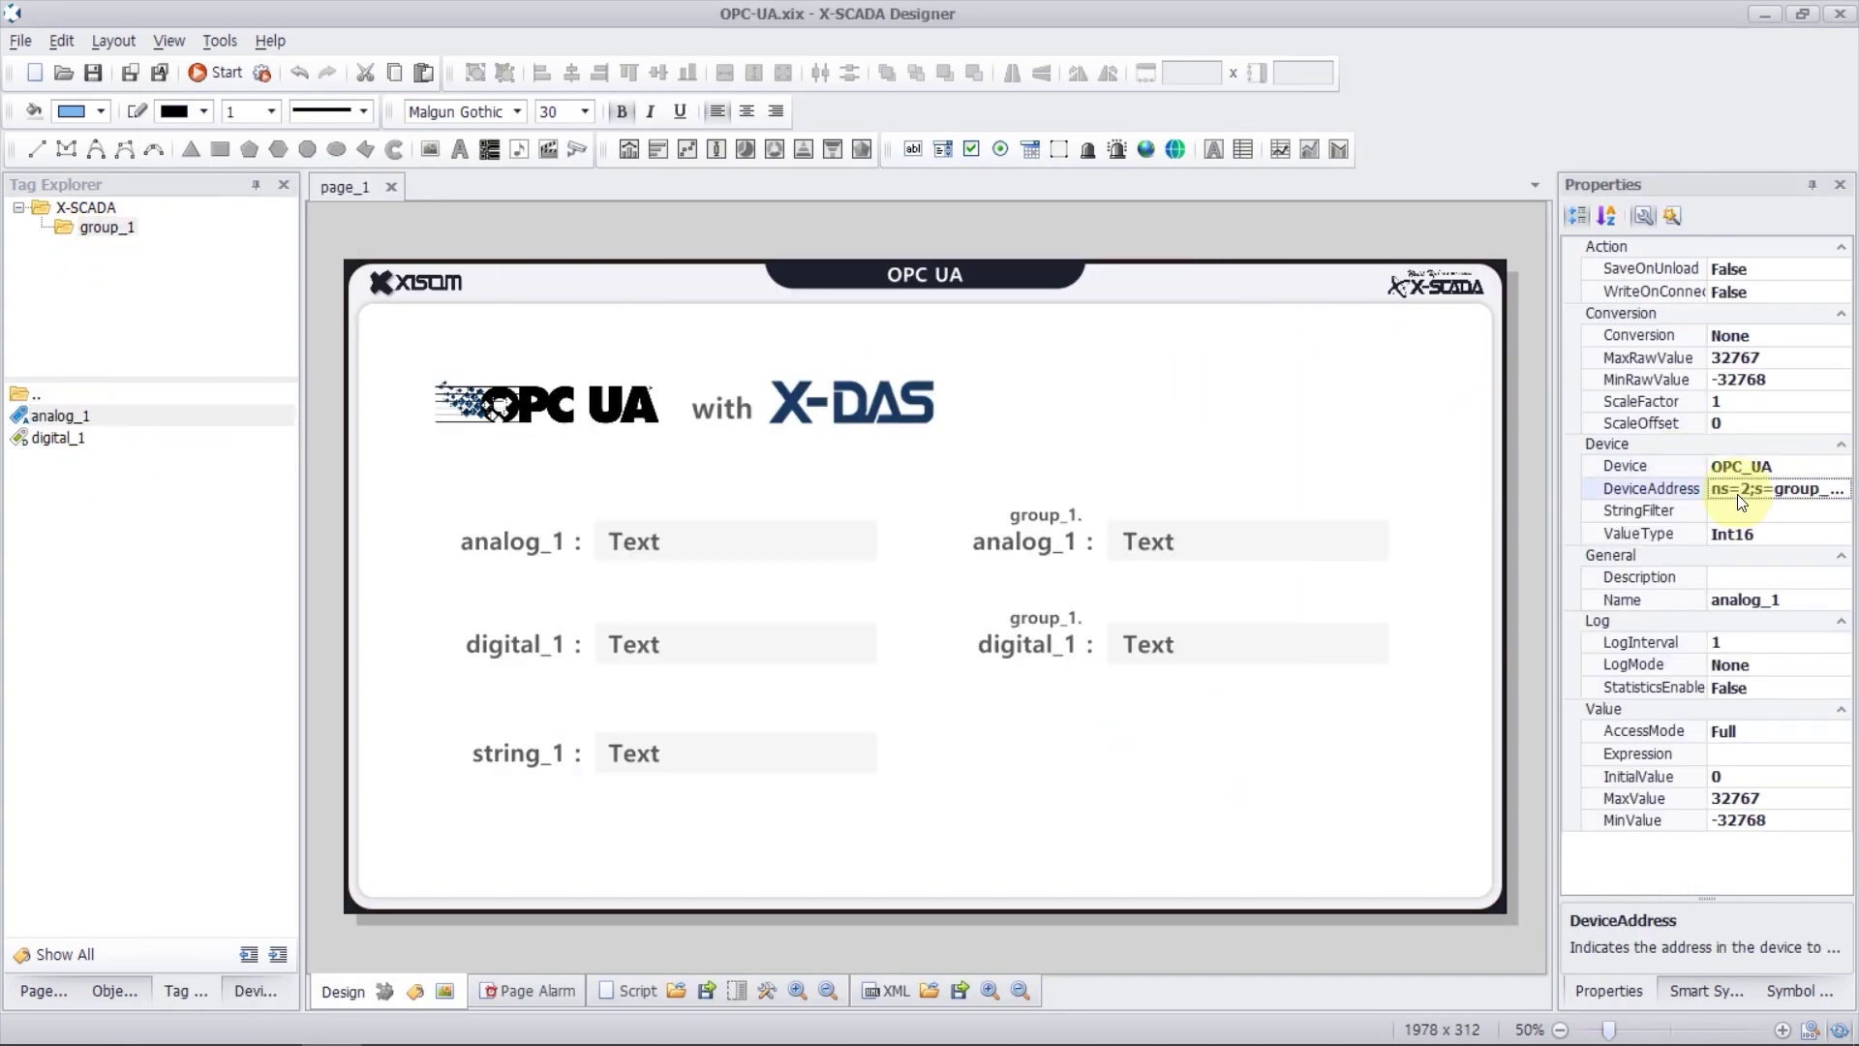
Step: Link digital_1 inside group_1 to the OPC_UA device with DeviceAddress ns=2;s=group_1.digital_1
{"action": "left_click", "coordinate": [60, 437]}
{"action": "left_click", "coordinate": [1742, 379]}
{"action": "left_click", "coordinate": [1839, 378]}
{"action": "double_click", "coordinate": [871, 325]}
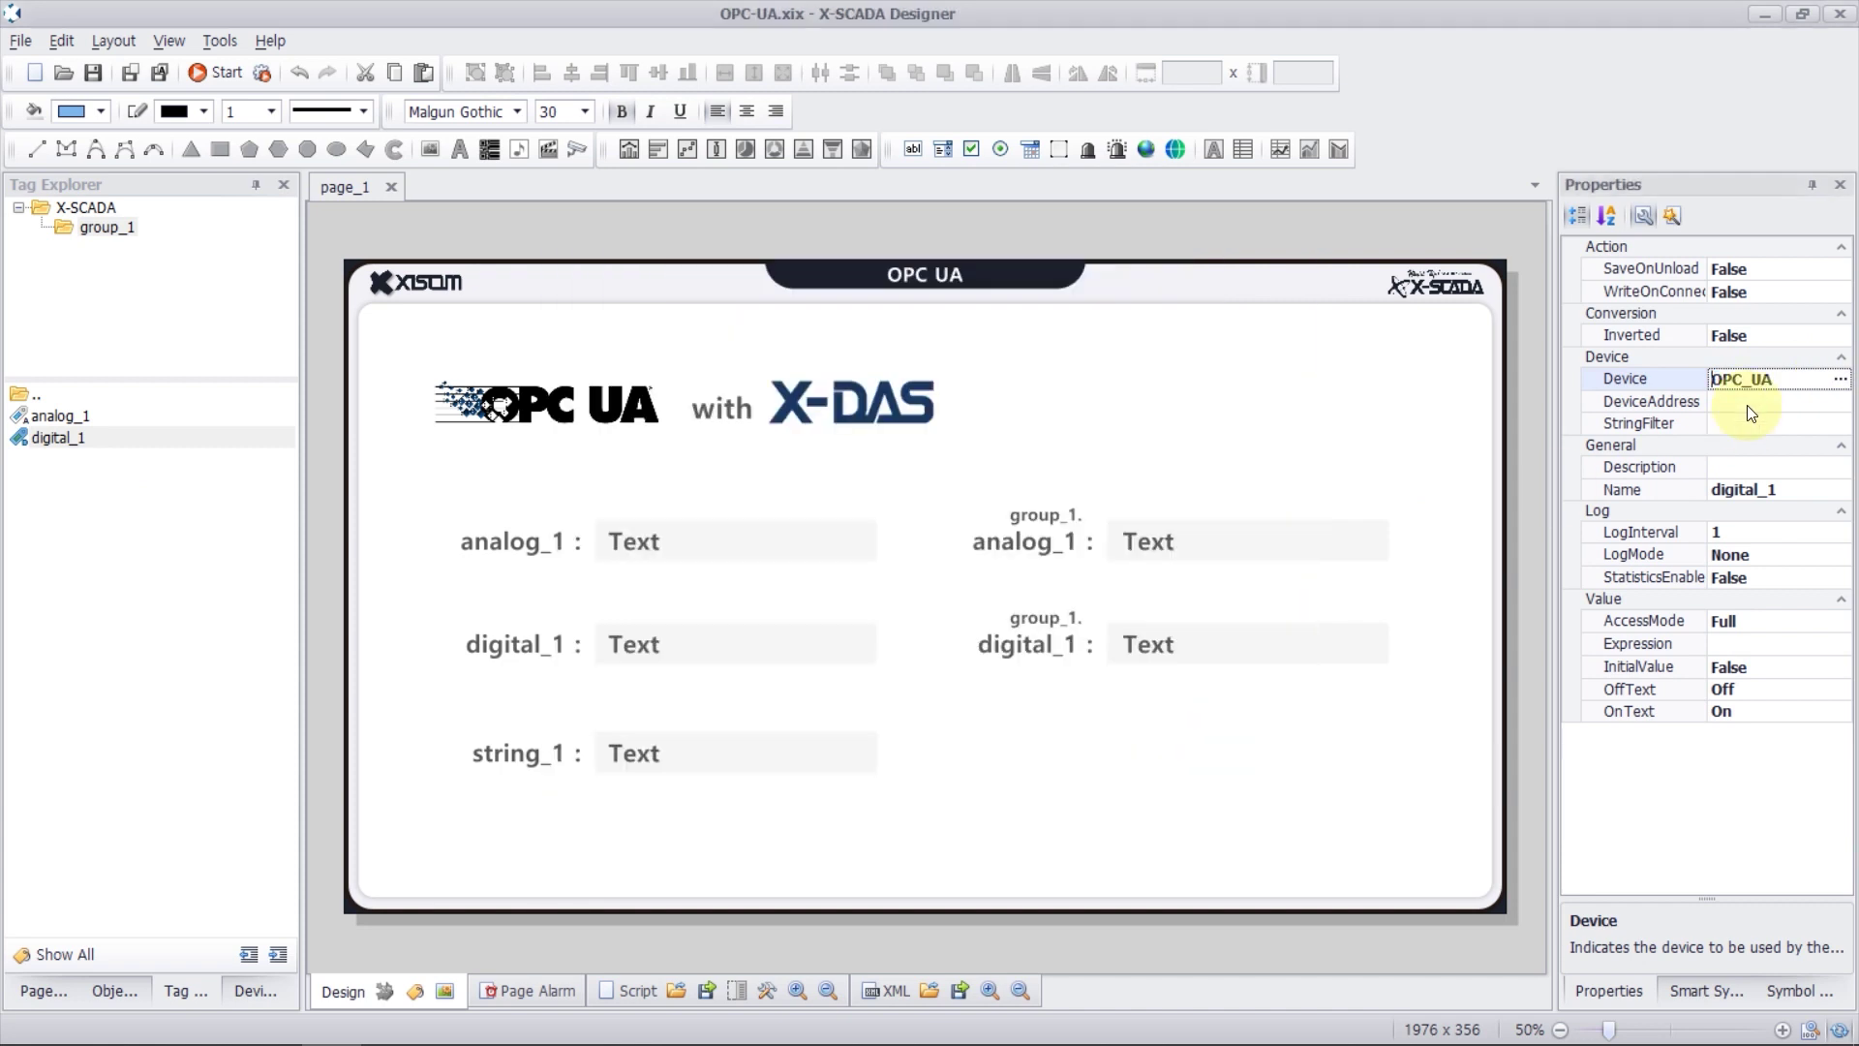
{"action": "left_click", "coordinate": [1742, 401]}
{"action": "type", "text": "ns=2;s=group_1.analog_1"}
{"action": "key", "text": "ctrl+shift+Left"}
{"action": "type", "text": "digital_1"}
{"action": "key", "text": "Return"}
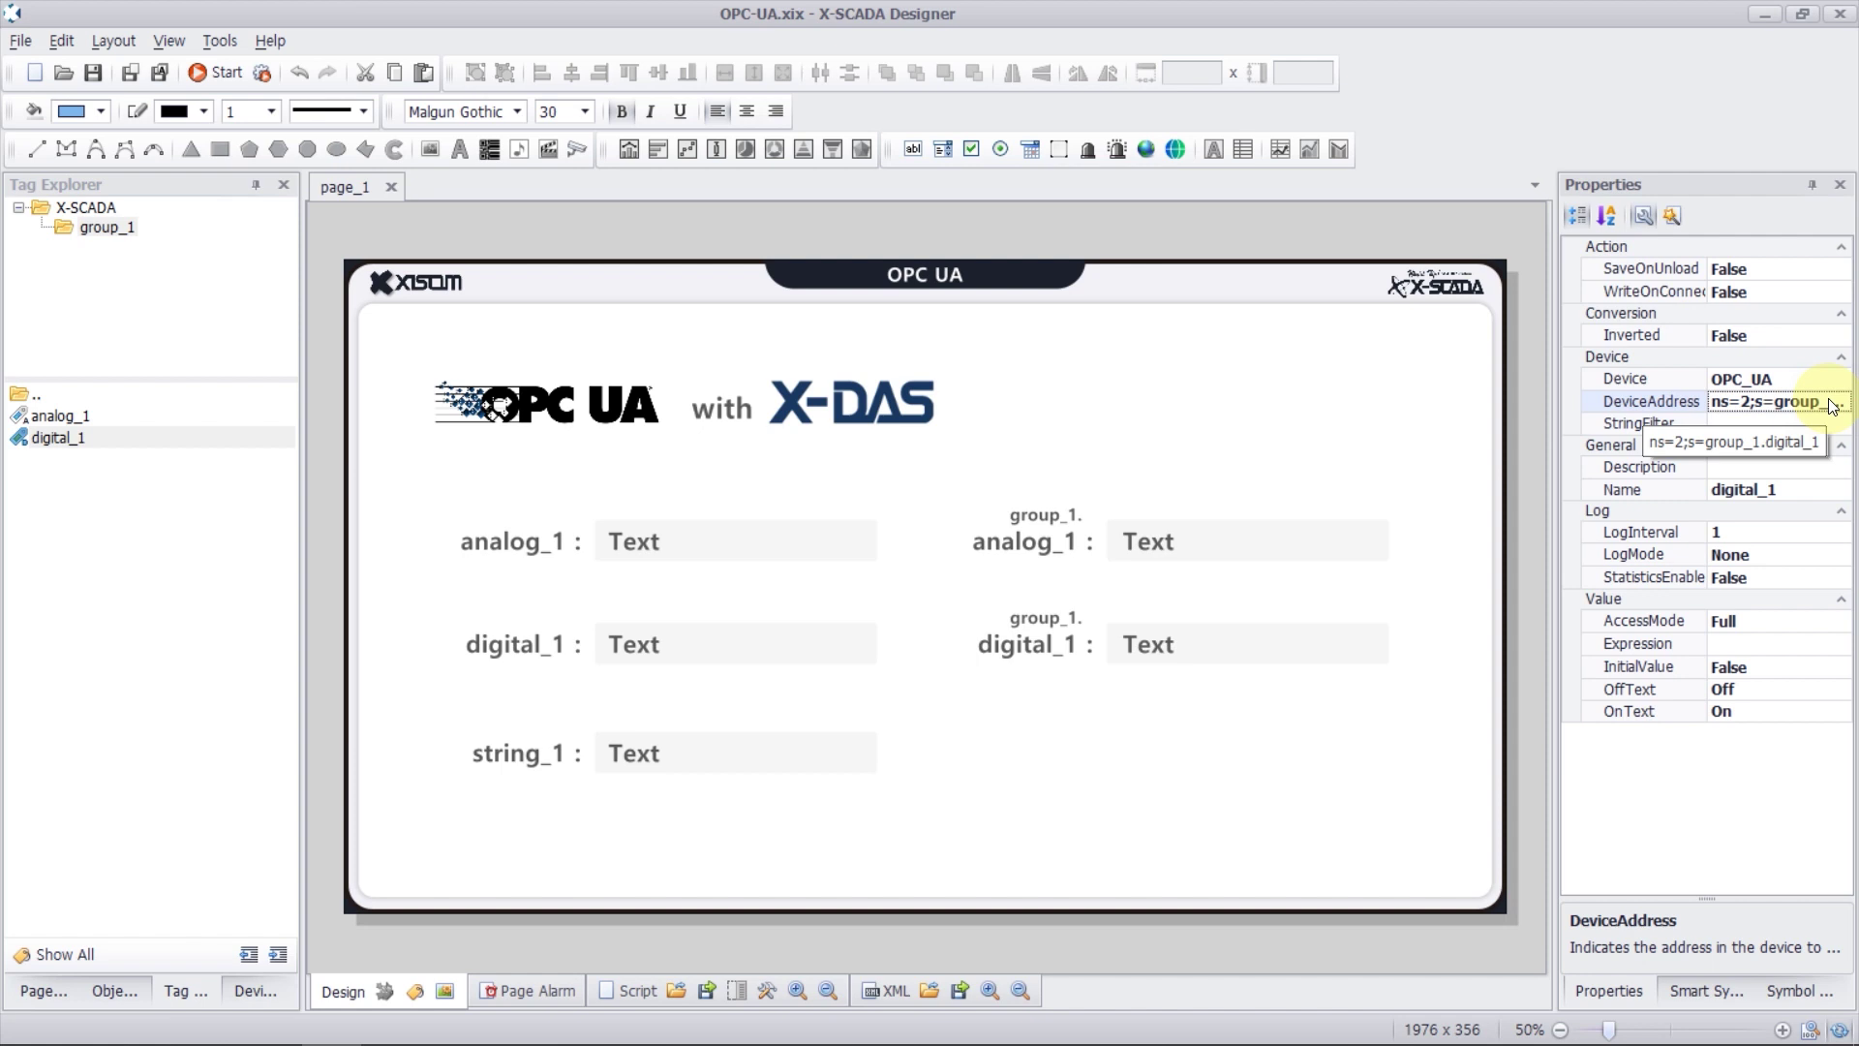
Step: Bind the text object beside the ungrouped analog_1 label on page_1 to the root analog_1 tag
{"action": "left_click", "coordinate": [688, 544]}
{"action": "left_click", "coordinate": [1677, 266]}
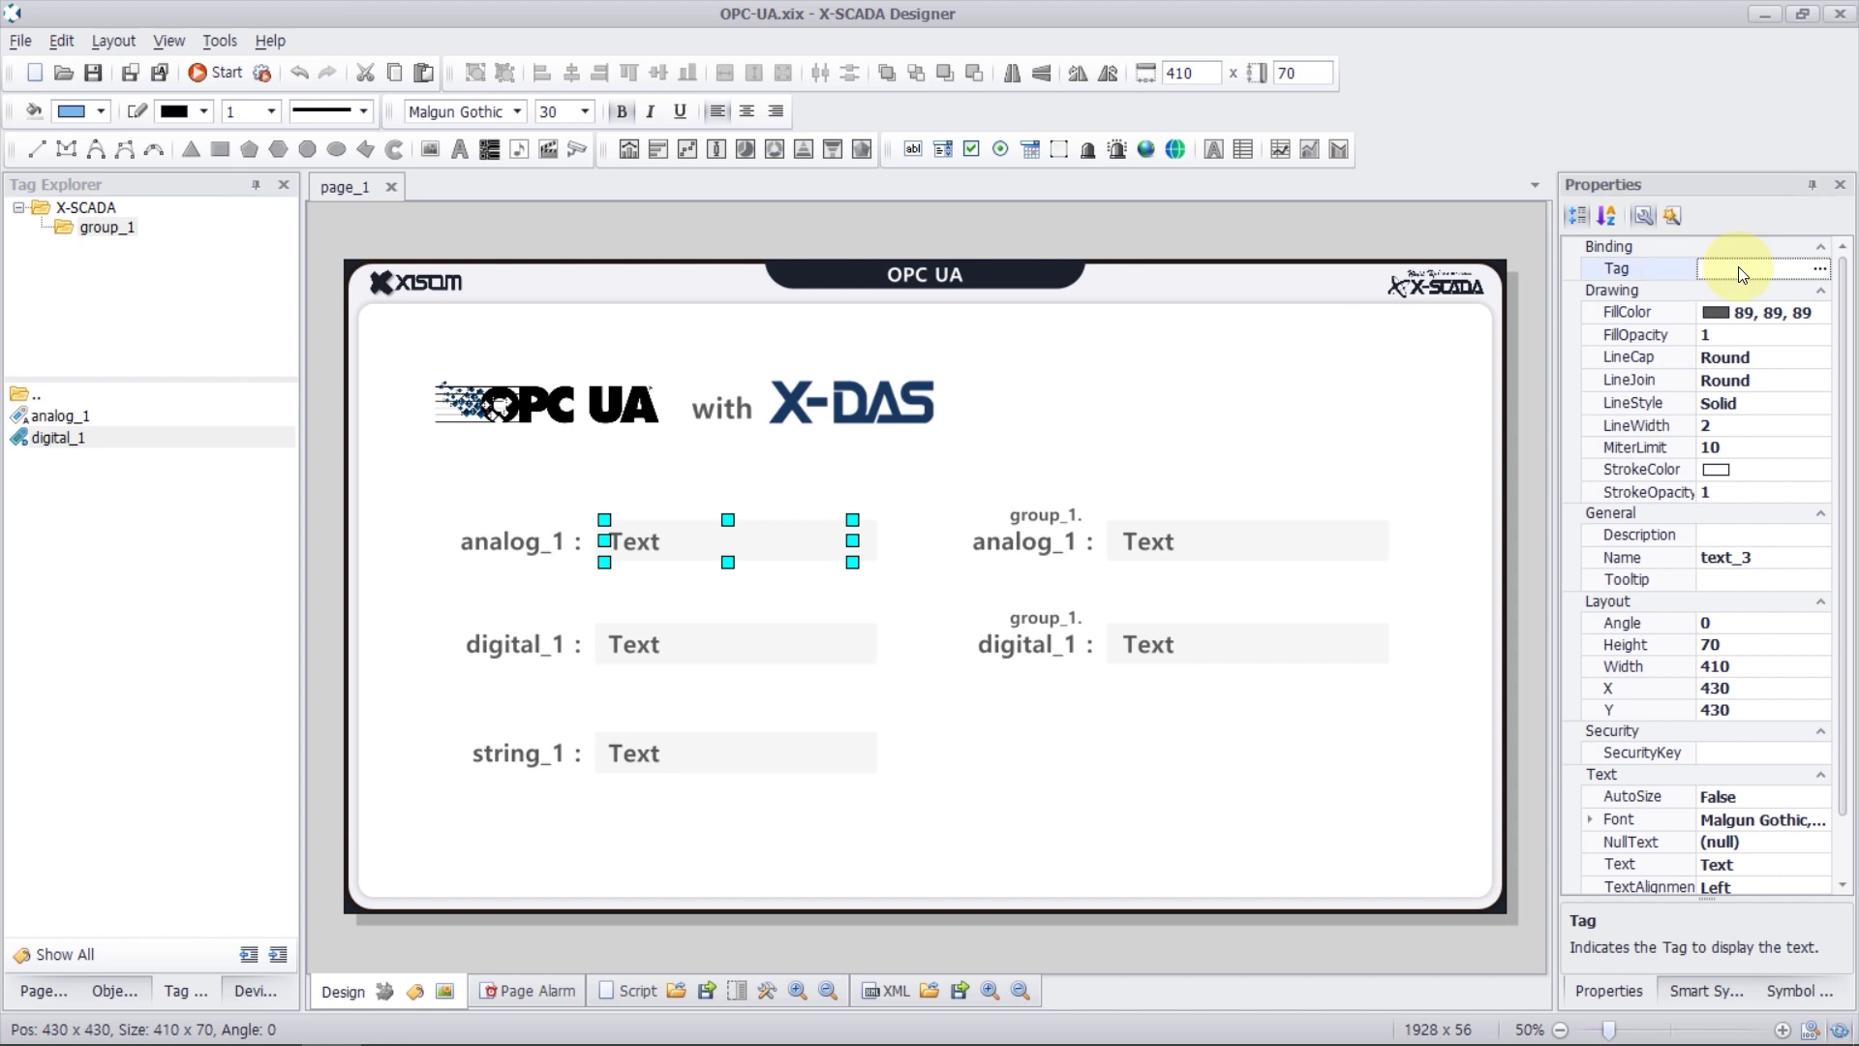
{"action": "left_click", "coordinate": [1820, 269]}
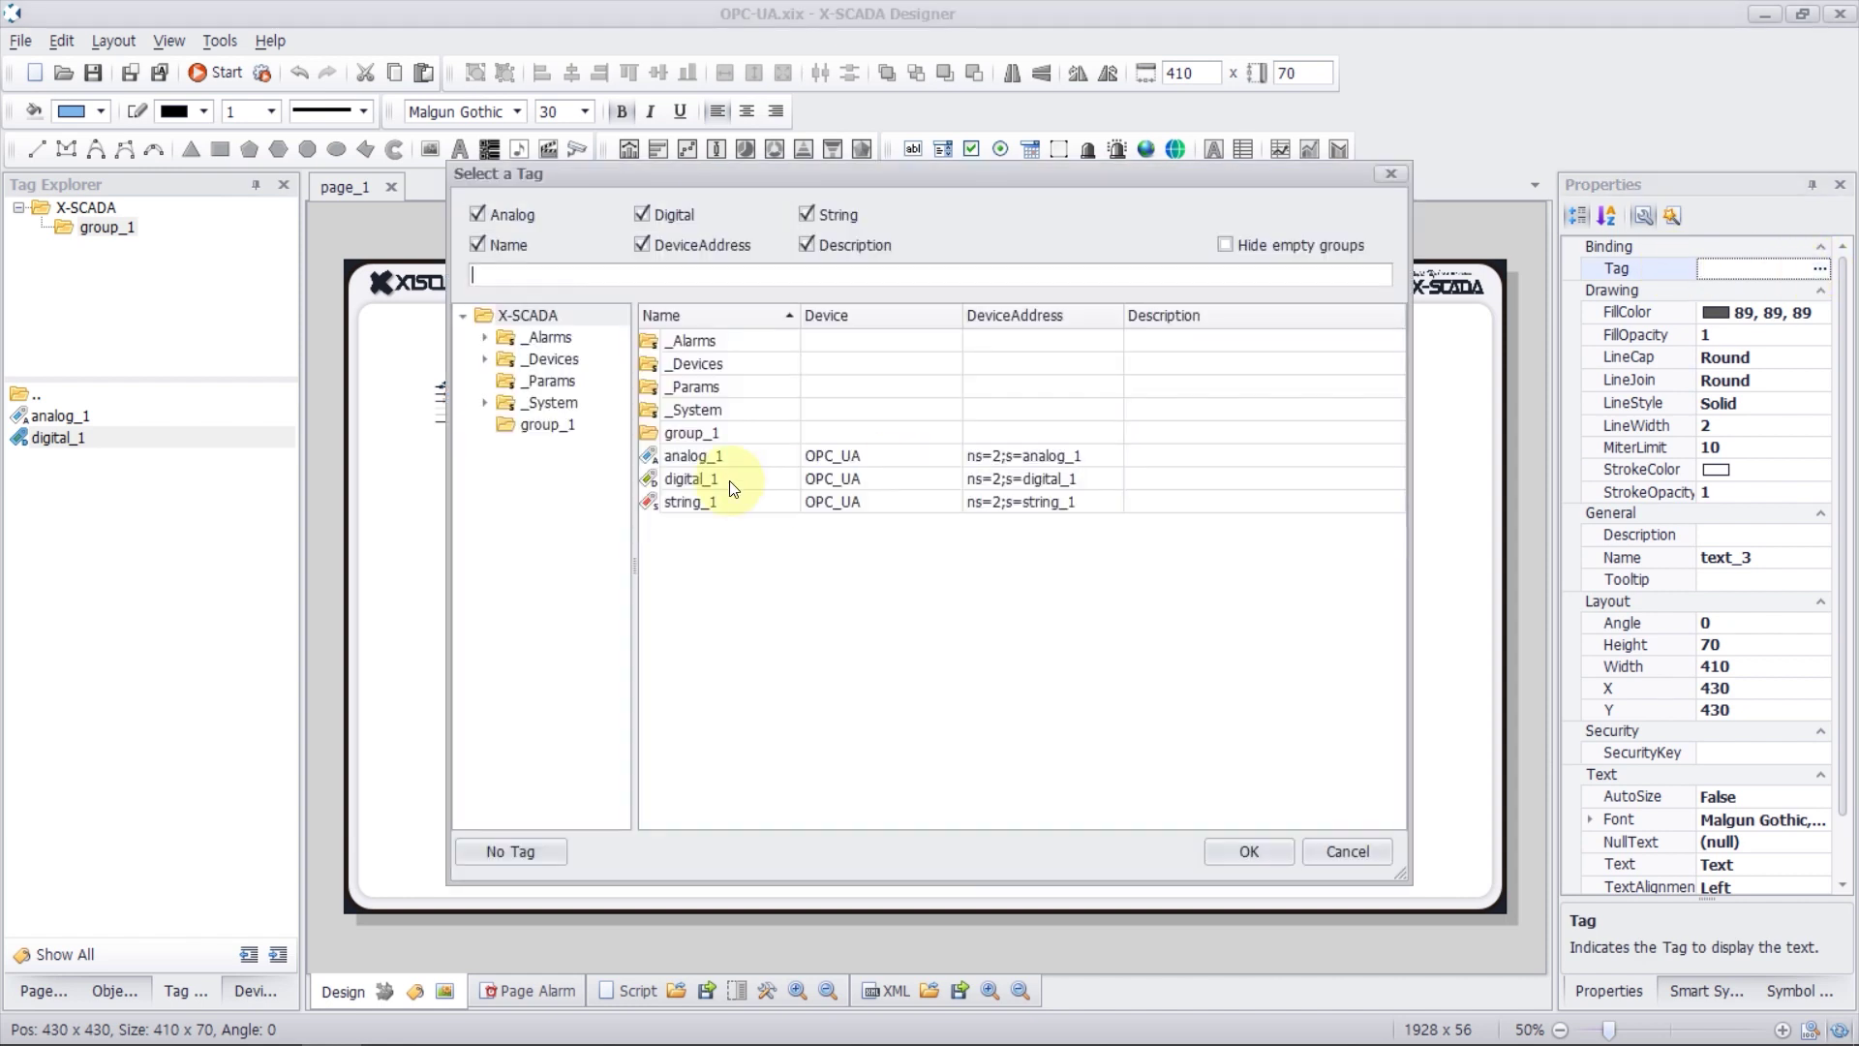
{"action": "left_click", "coordinate": [721, 461]}
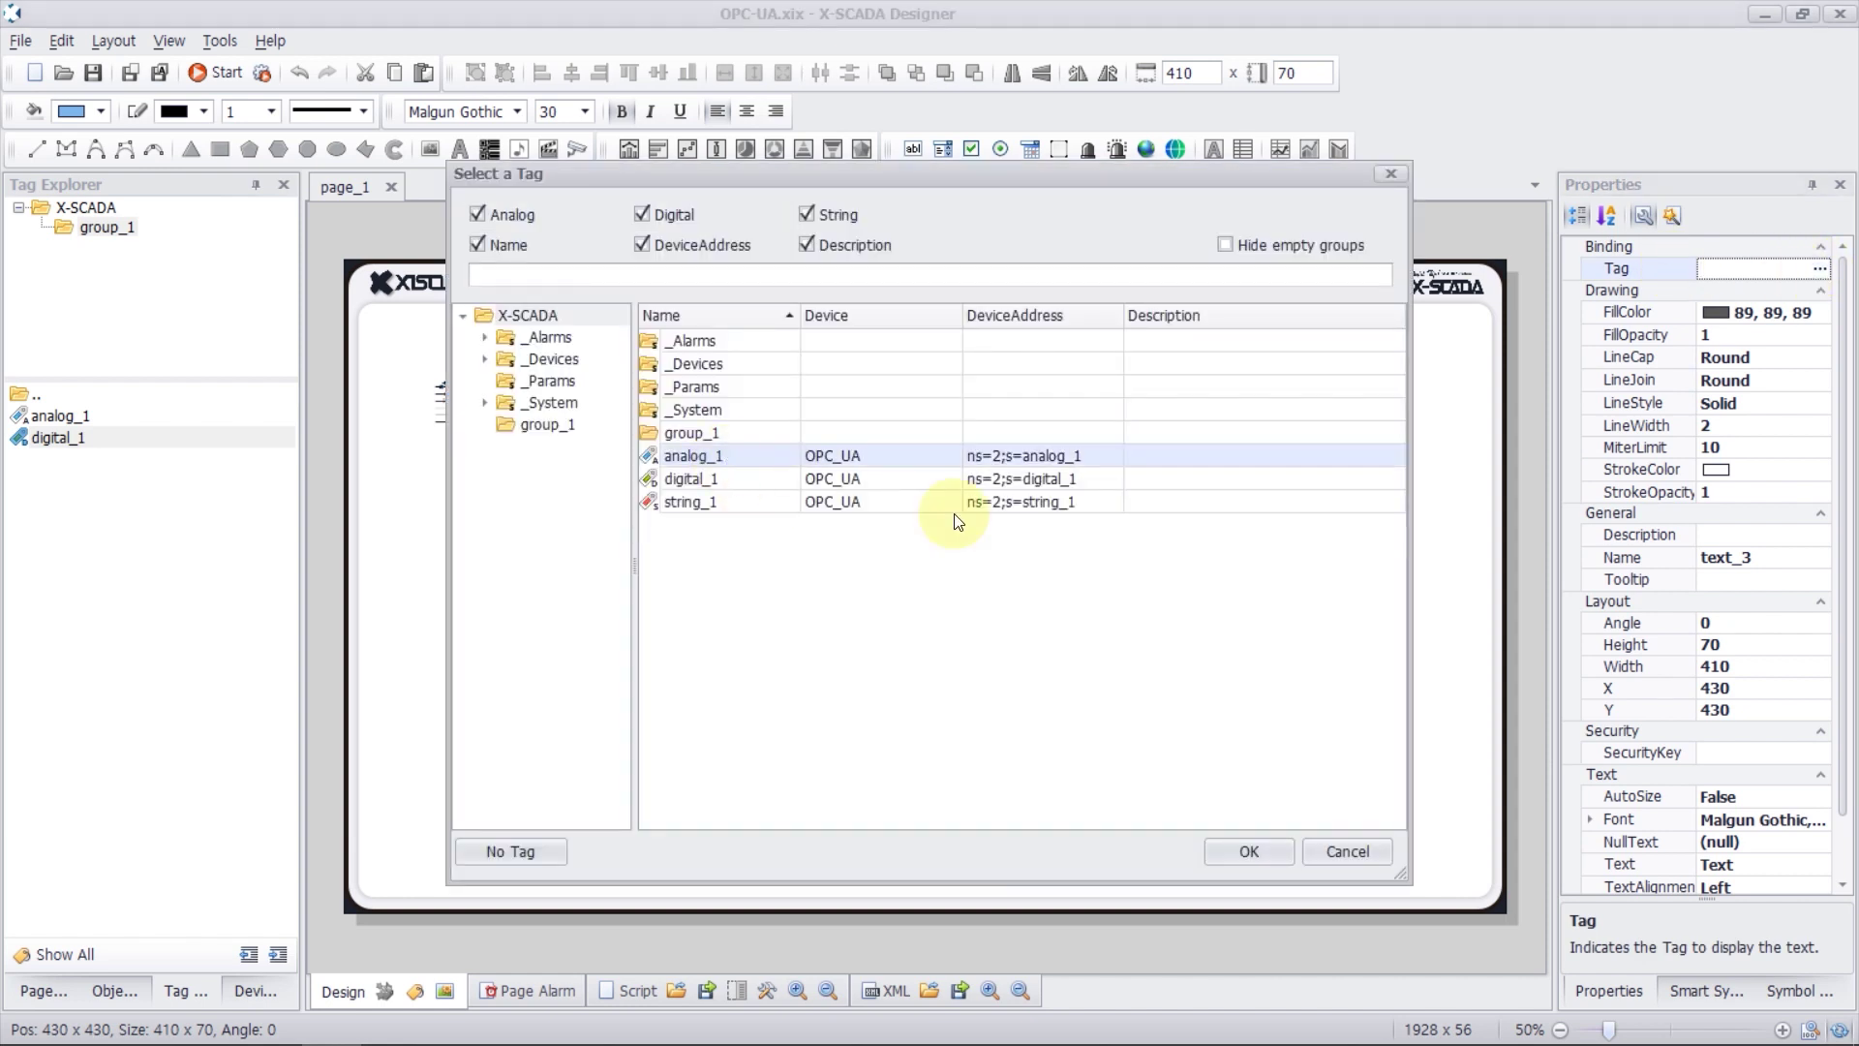
{"action": "left_click", "coordinate": [1249, 851]}
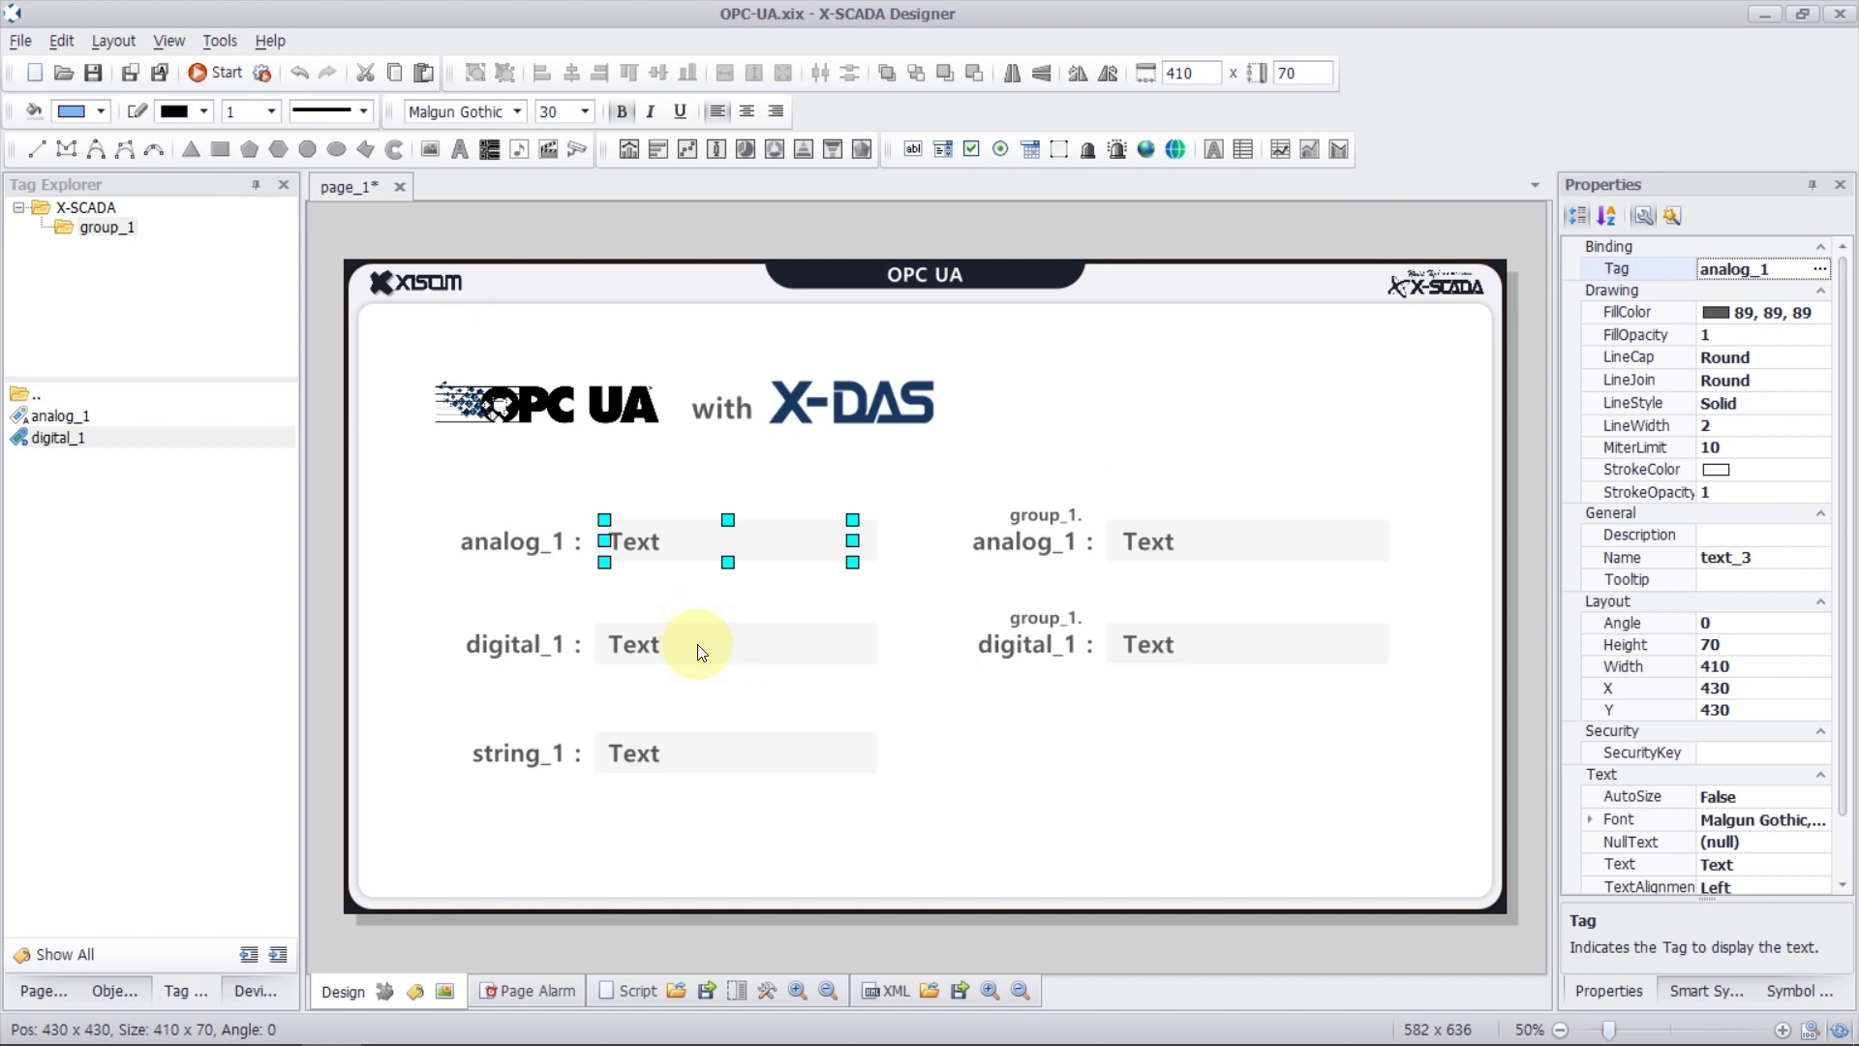
Step: Bind the text objects beside the ungrouped digital_1 and string_1 labels to the root digital_1 and string_1 tags
{"action": "left_click", "coordinate": [697, 643]}
{"action": "left_click", "coordinate": [1820, 270]}
{"action": "left_click", "coordinate": [722, 484]}
{"action": "left_click", "coordinate": [1249, 851]}
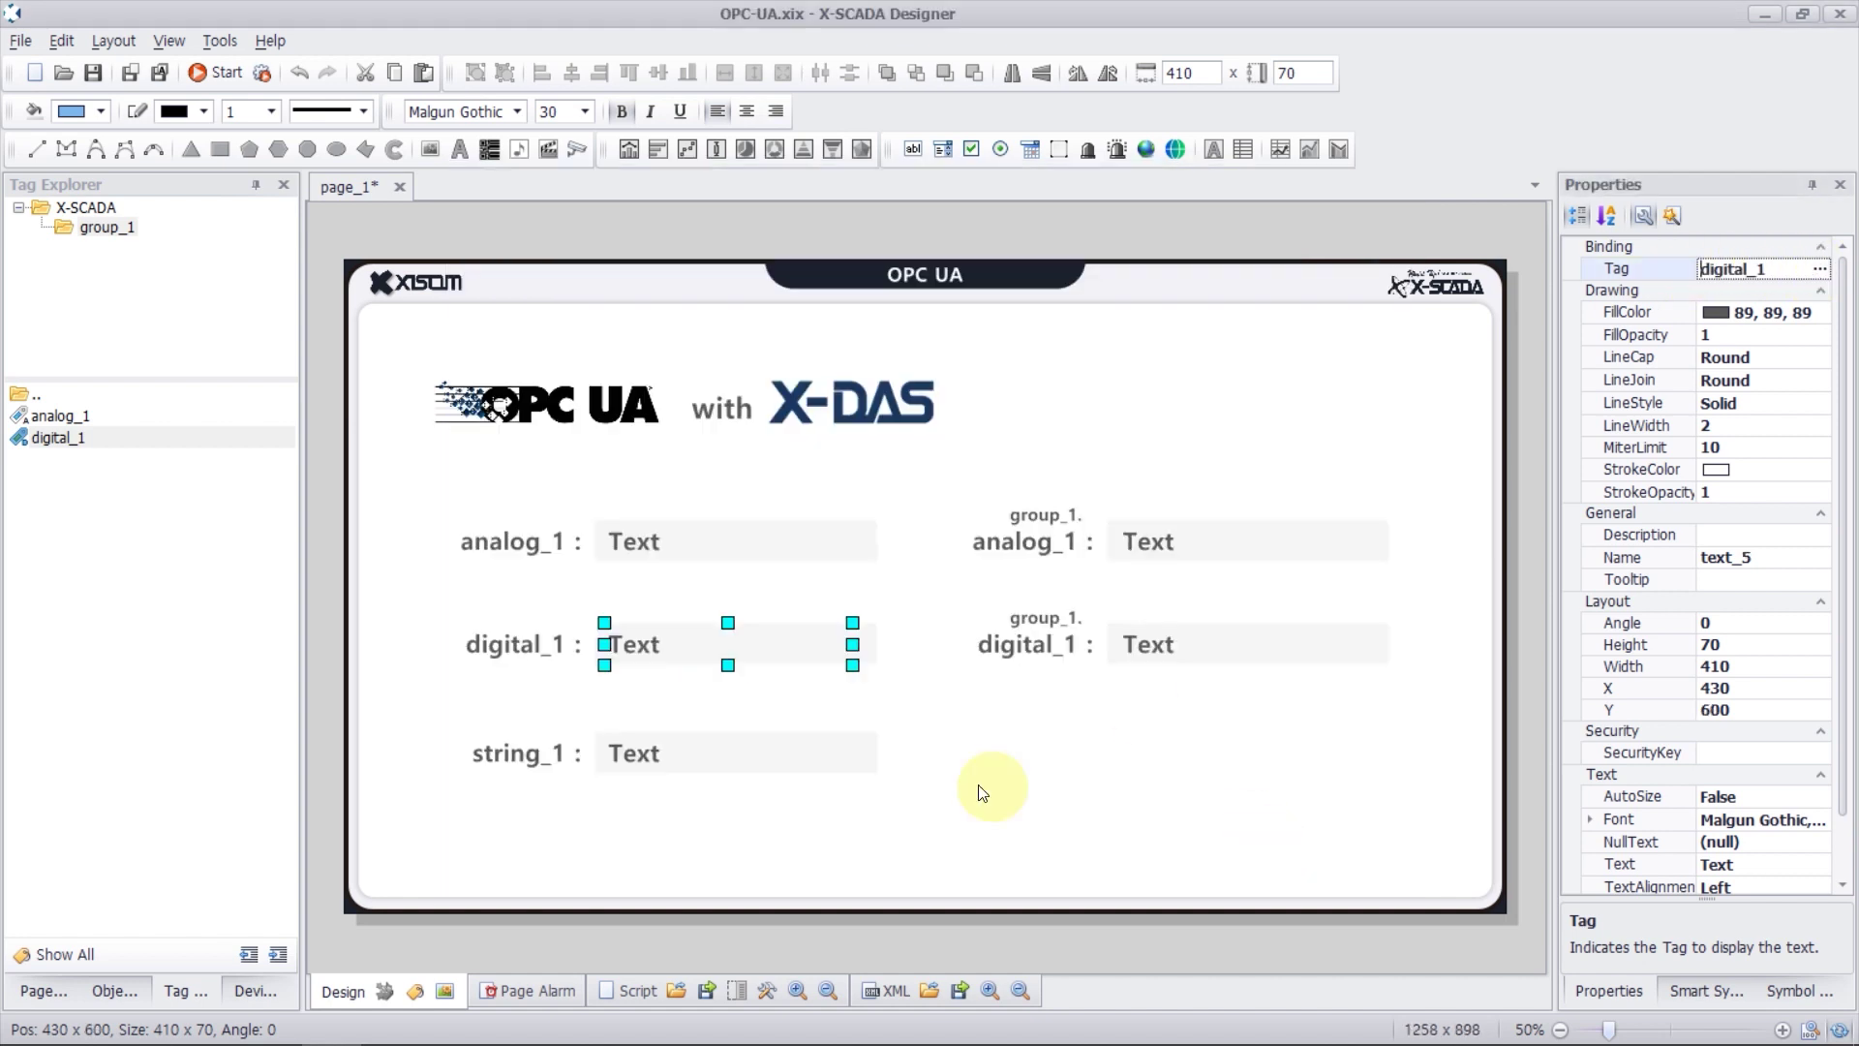
{"action": "left_click", "coordinate": [693, 751]}
{"action": "left_click", "coordinate": [1820, 270]}
{"action": "left_click", "coordinate": [706, 501]}
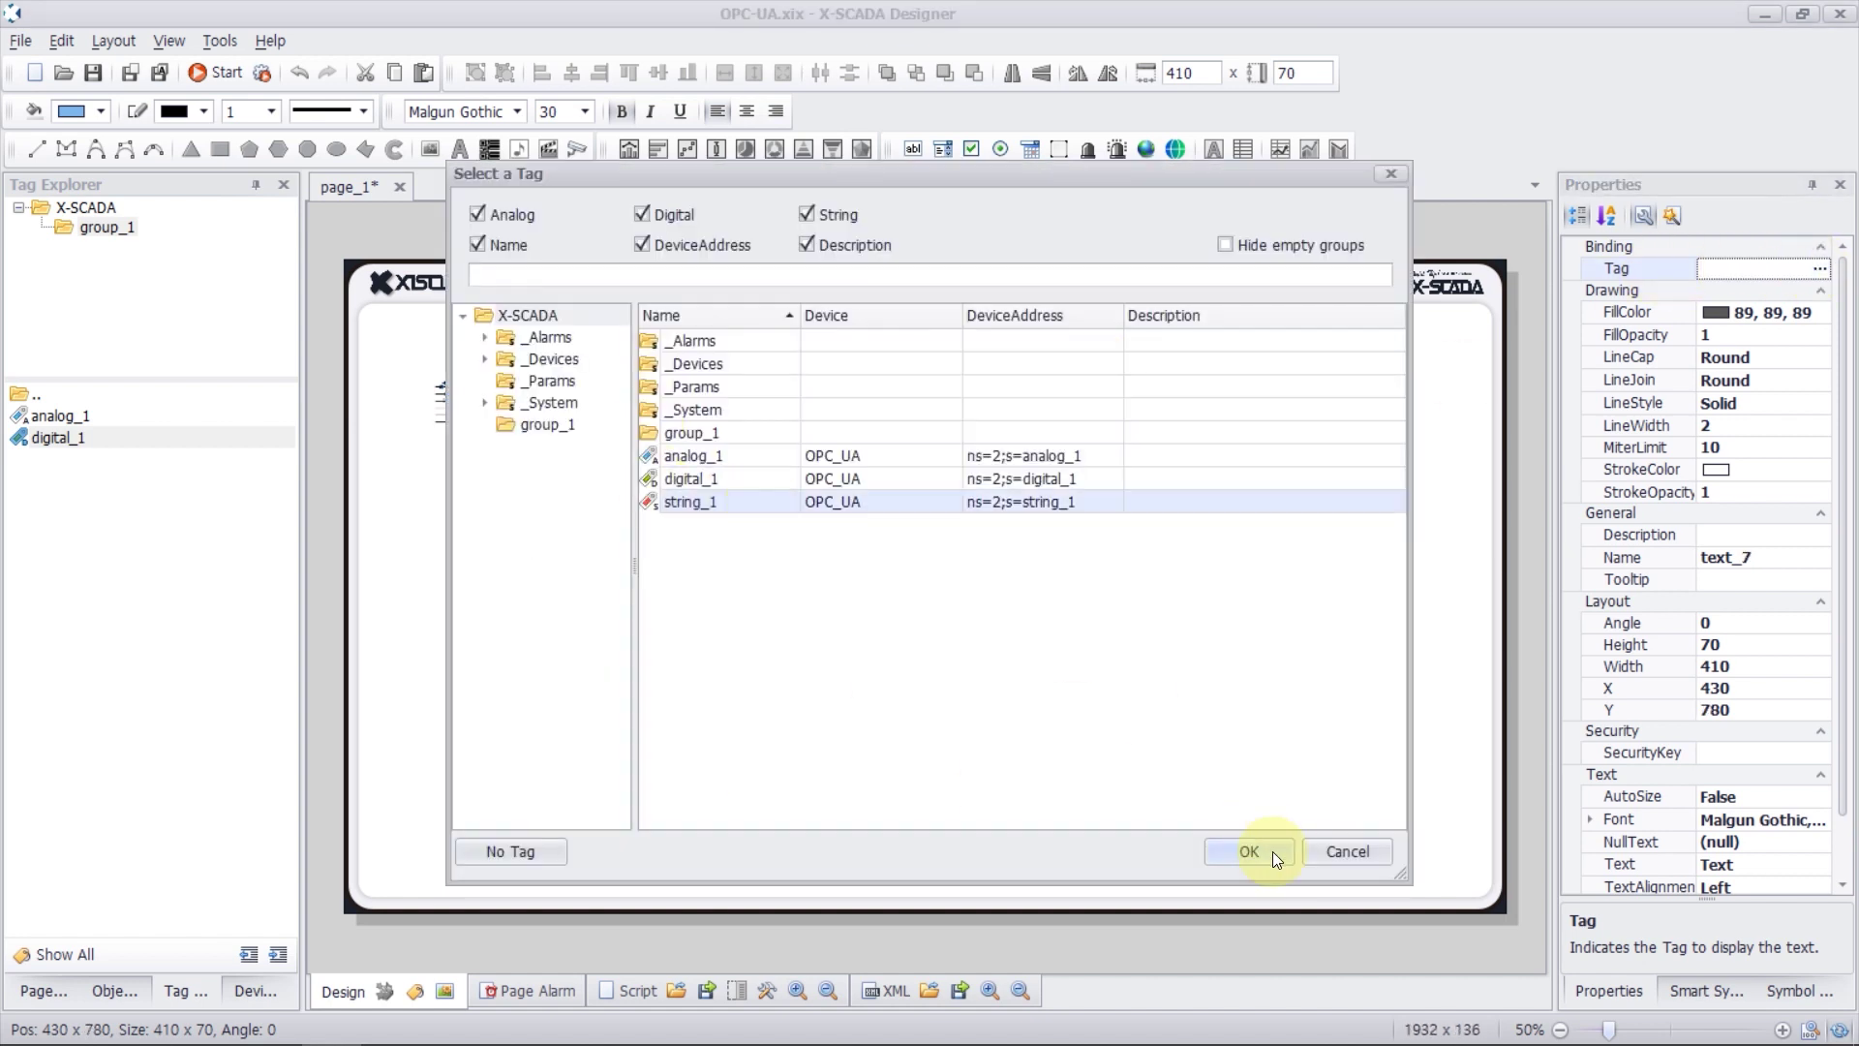
{"action": "left_click", "coordinate": [1248, 851]}
Step: Bind the text object beside the group_1. analog_1 label to the analog_1 tag in group_1
{"action": "left_click", "coordinate": [1277, 539]}
{"action": "left_click", "coordinate": [1820, 269]}
{"action": "double_click", "coordinate": [687, 433]}
{"action": "left_click", "coordinate": [693, 341]}
{"action": "left_click", "coordinate": [1249, 851]}
Step: Bind the text object beside the group_1. digital_1 label to the digital_1 tag in group_1, and save the project
{"action": "left_click", "coordinate": [1239, 643]}
{"action": "left_click", "coordinate": [1820, 269]}
{"action": "left_click", "coordinate": [543, 427]}
{"action": "double_click", "coordinate": [693, 363]}
{"action": "left_click", "coordinate": [1127, 719]}
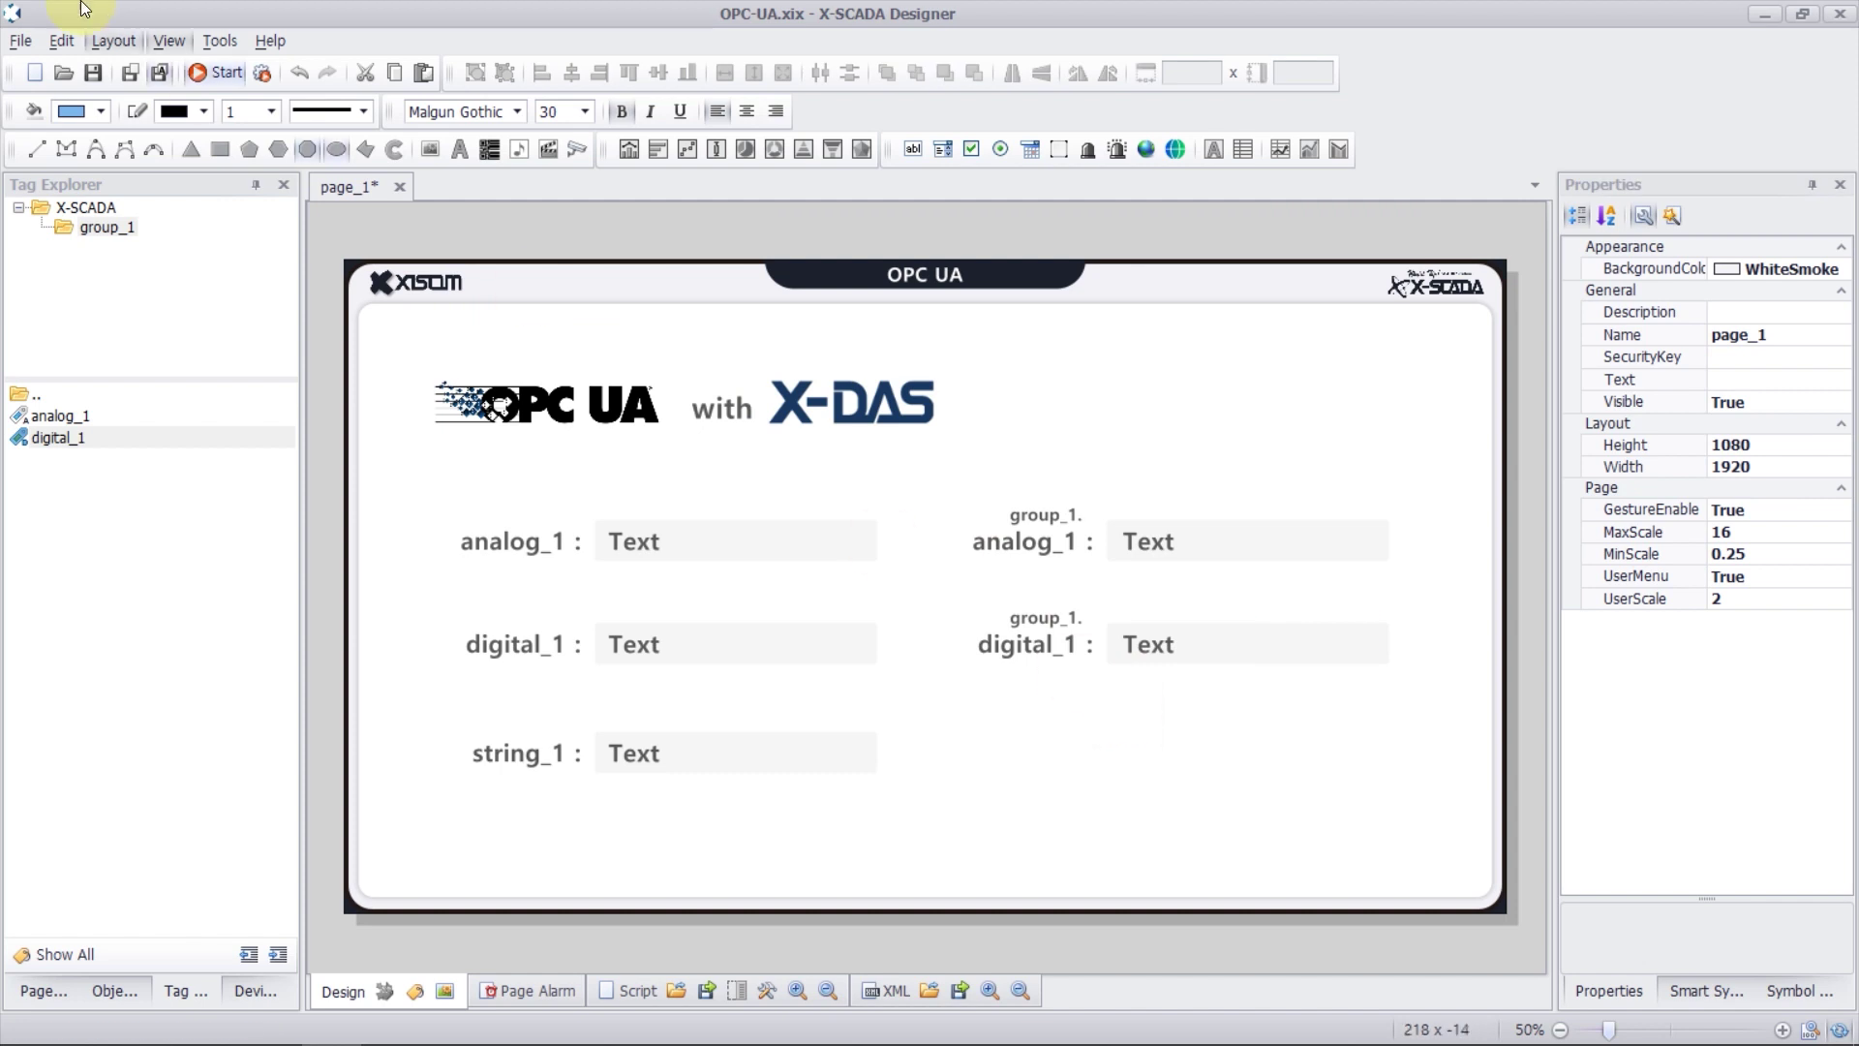
{"action": "left_click", "coordinate": [97, 83]}
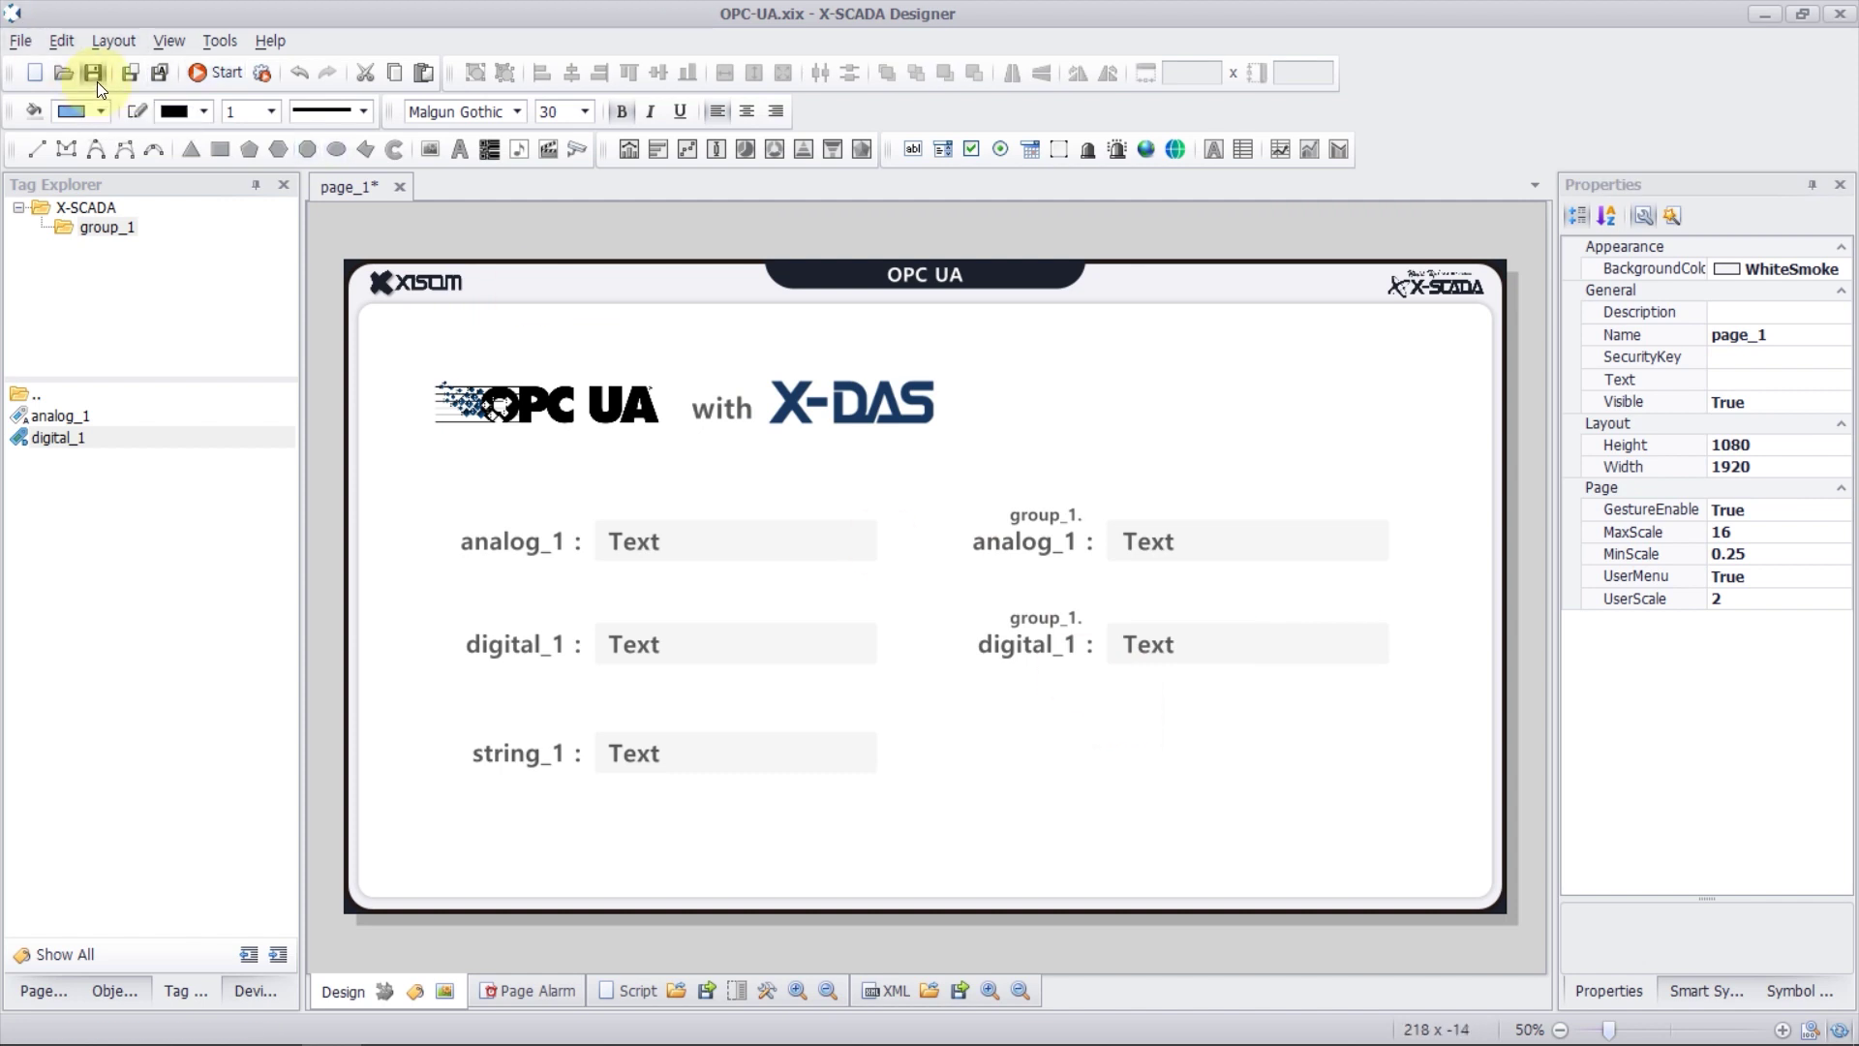